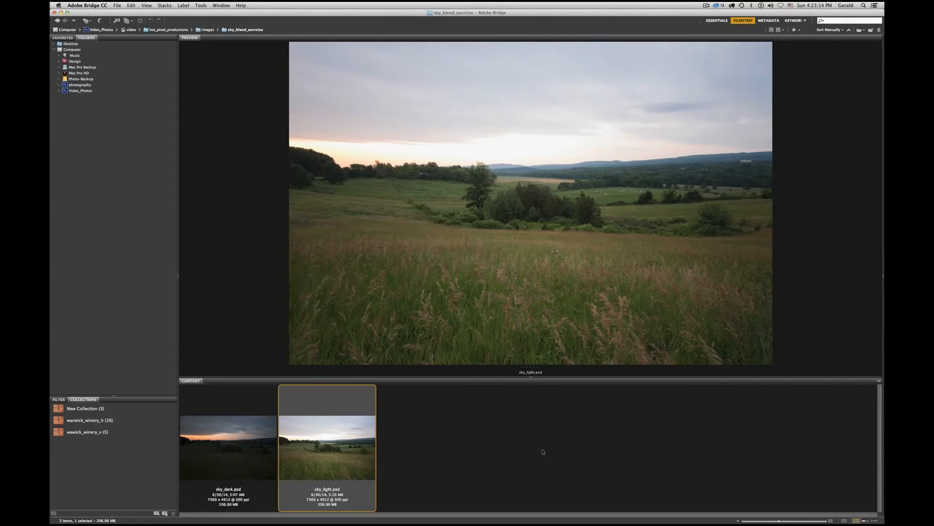
- Compare the previews of sky_light.psd and sky_dark.psd in the sky_blend_excrcise folder
click(535, 443)
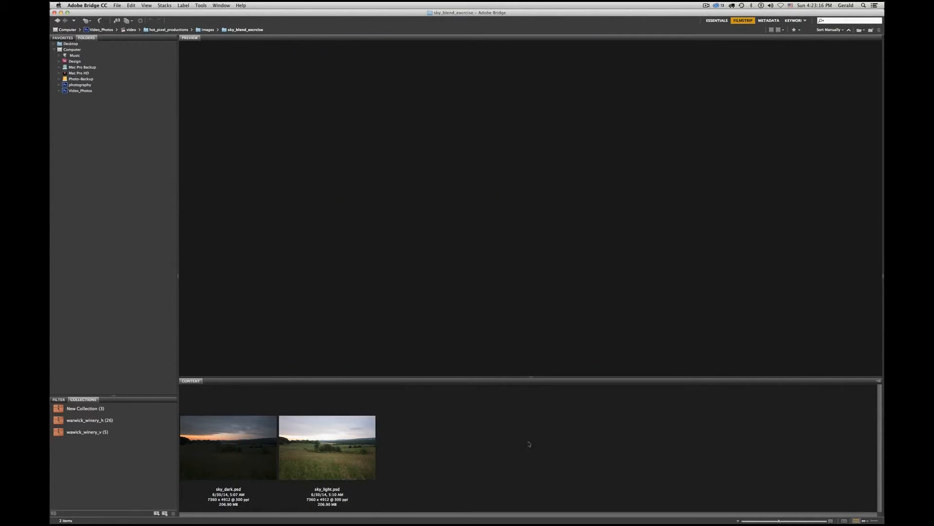
click(368, 438)
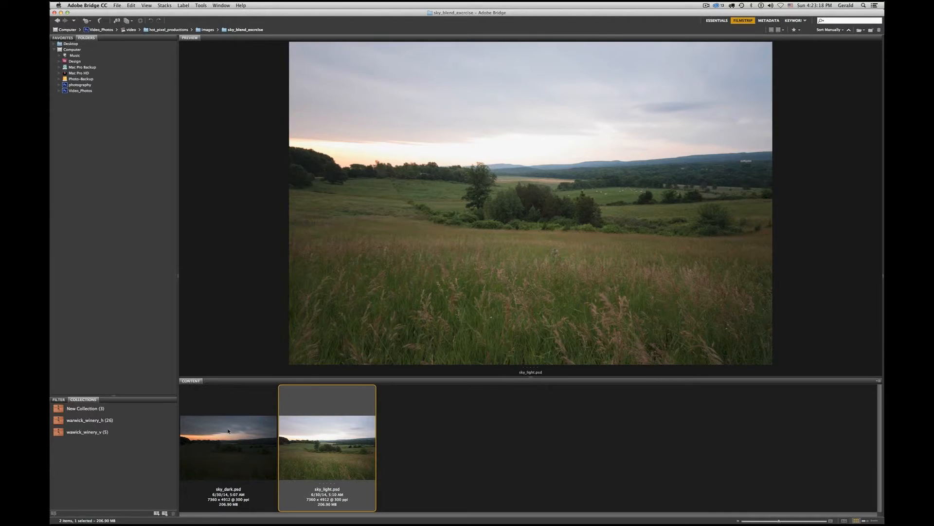
click(246, 432)
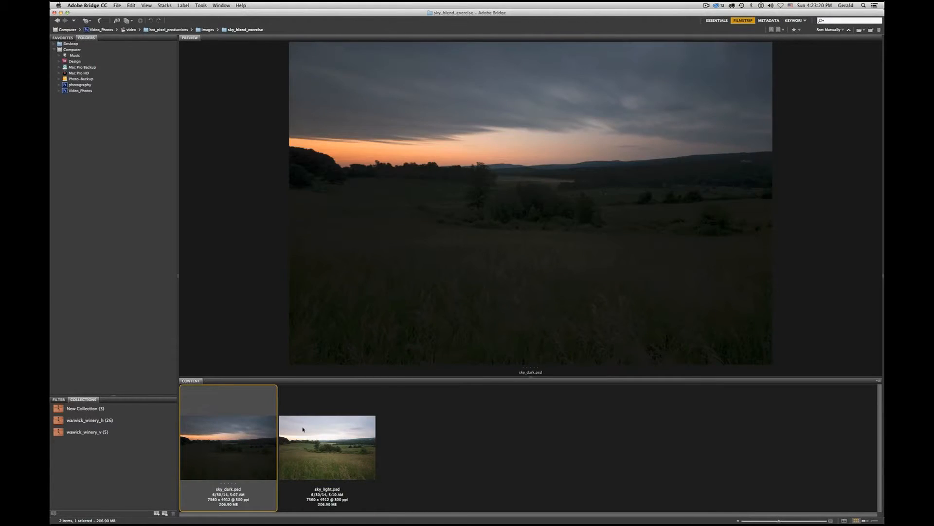
click(303, 429)
click(241, 431)
click(311, 432)
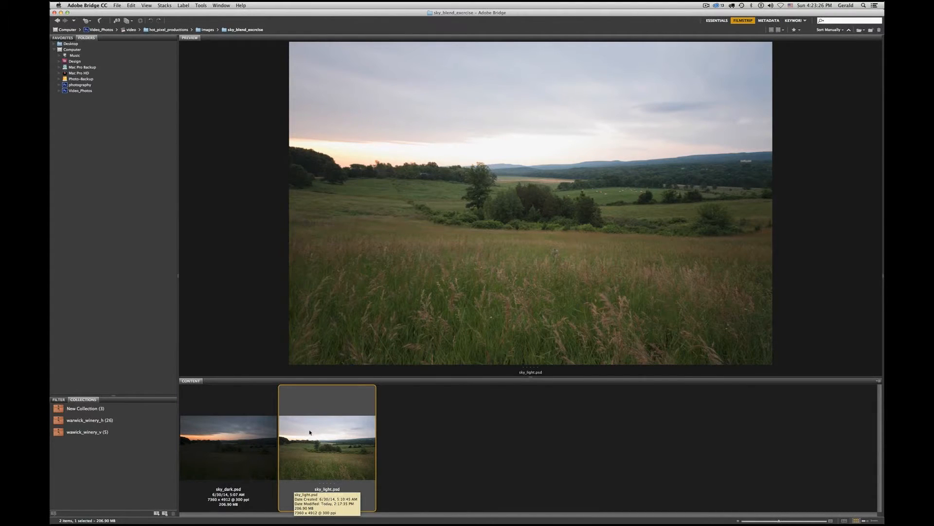
click(237, 429)
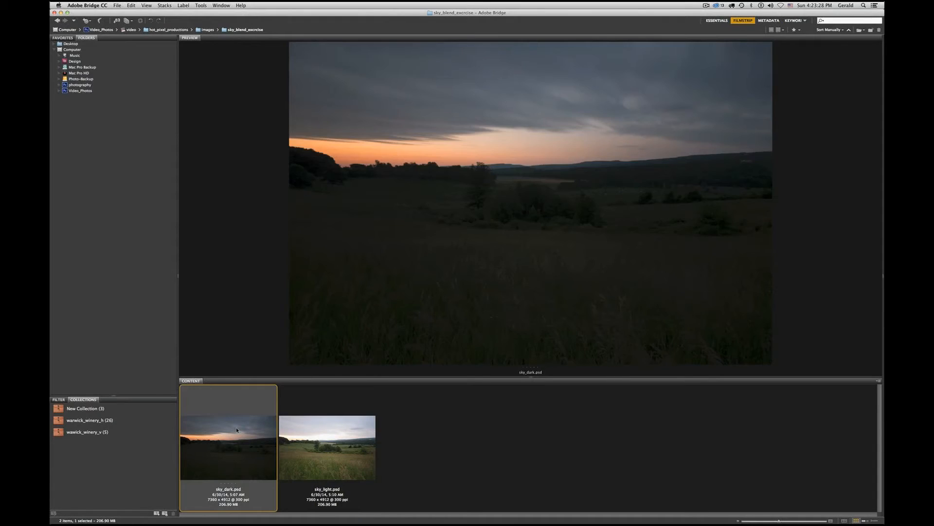
click(327, 435)
click(249, 434)
- Select both sky_light.psd and sky_dark.psd and load them as layers into a single Photoshop document
click(314, 437)
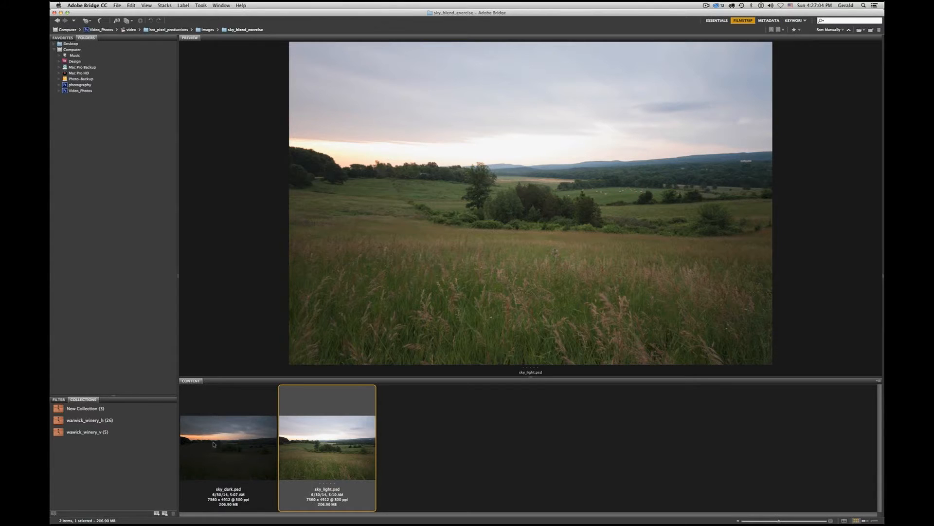
super+click(229, 441)
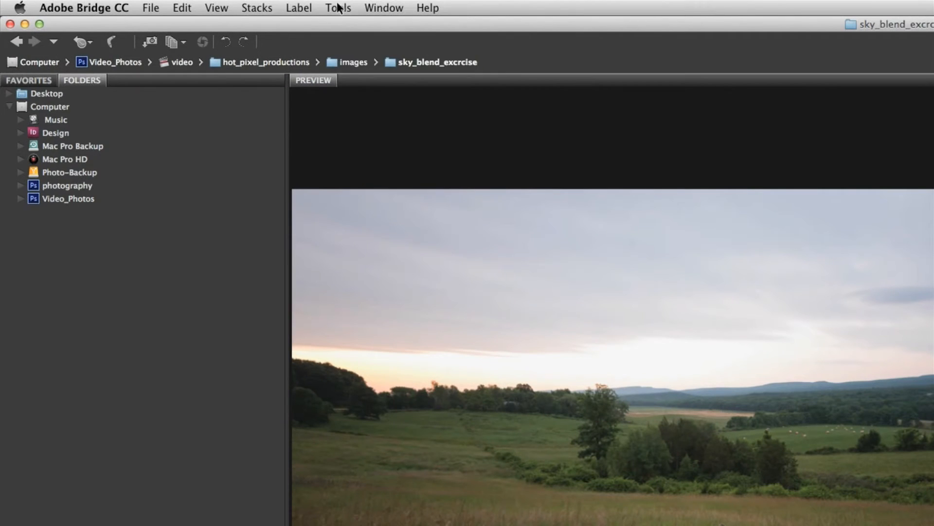
click(200, 5)
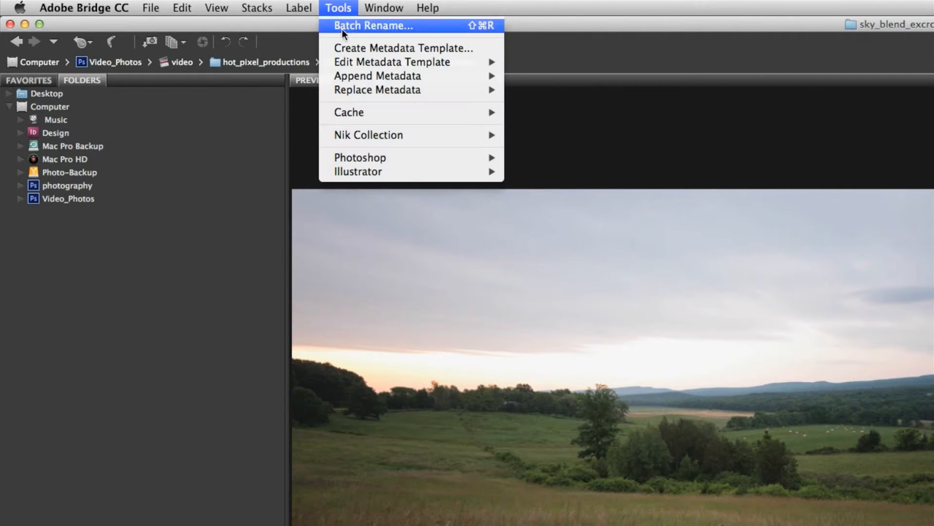
mouse_move(363, 158)
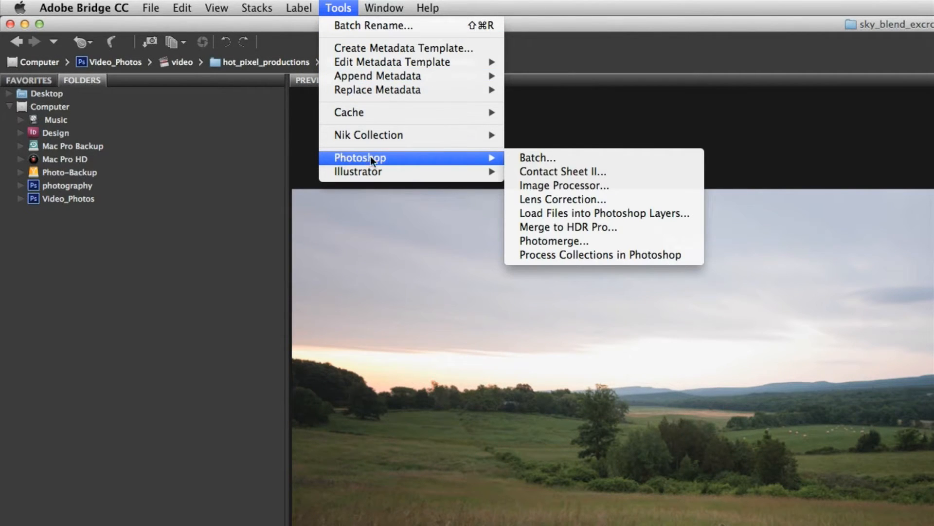
click(638, 214)
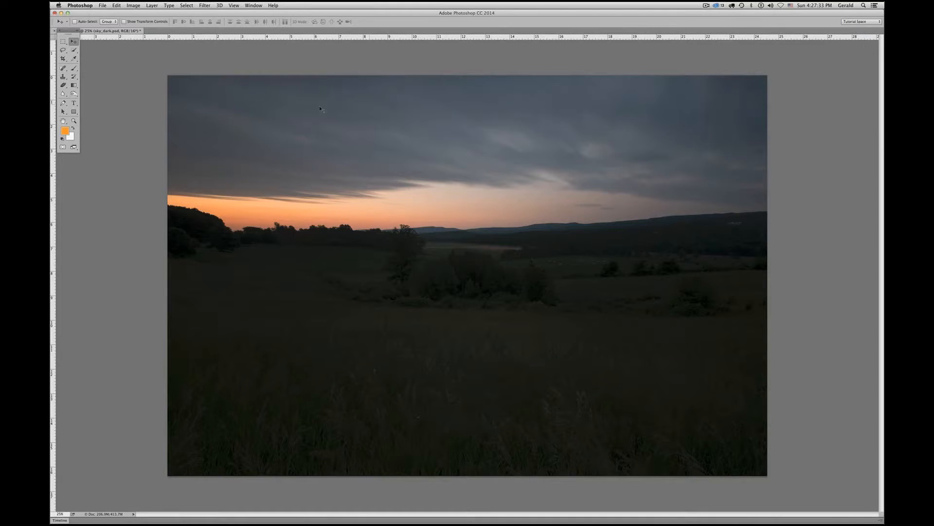
- Show the Layers panel and move it clear of the image
click(254, 5)
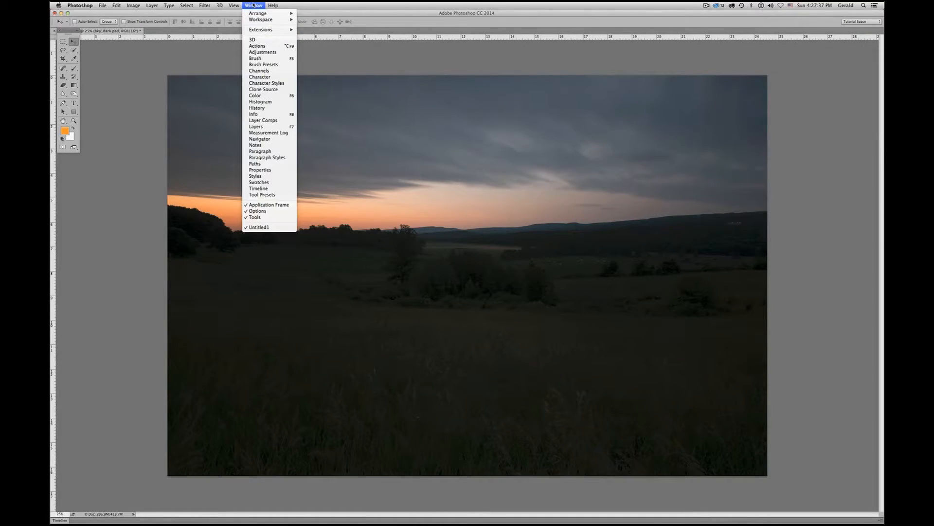
click(253, 5)
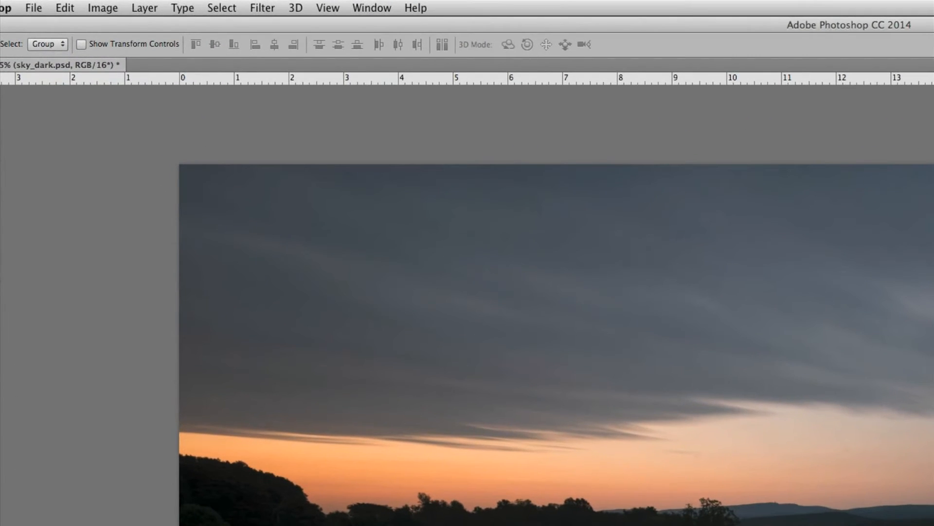
click(369, 7)
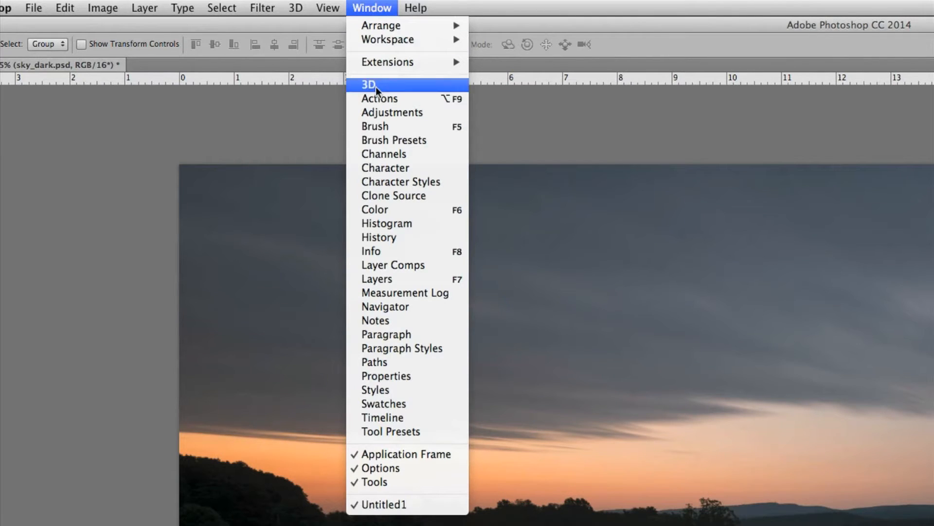
click(389, 277)
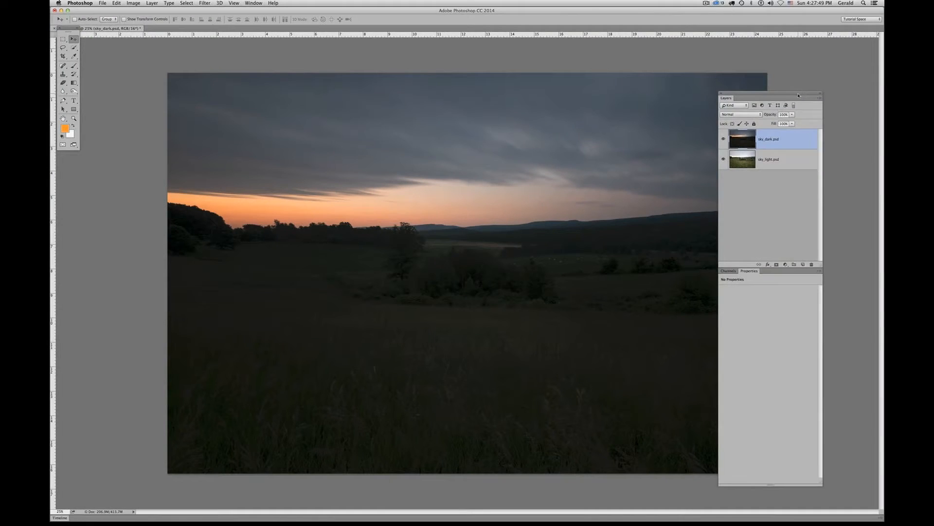
drag(801, 96, 849, 78)
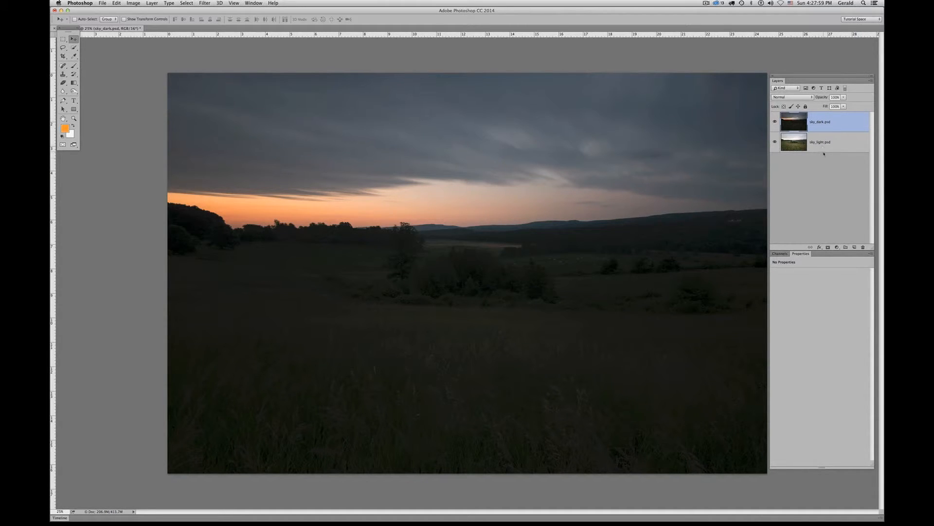
- Toggle the sky_dark.psd layer's visibility to compare the two exposures, and close the untitled document without saving
click(775, 122)
click(775, 122)
click(55, 10)
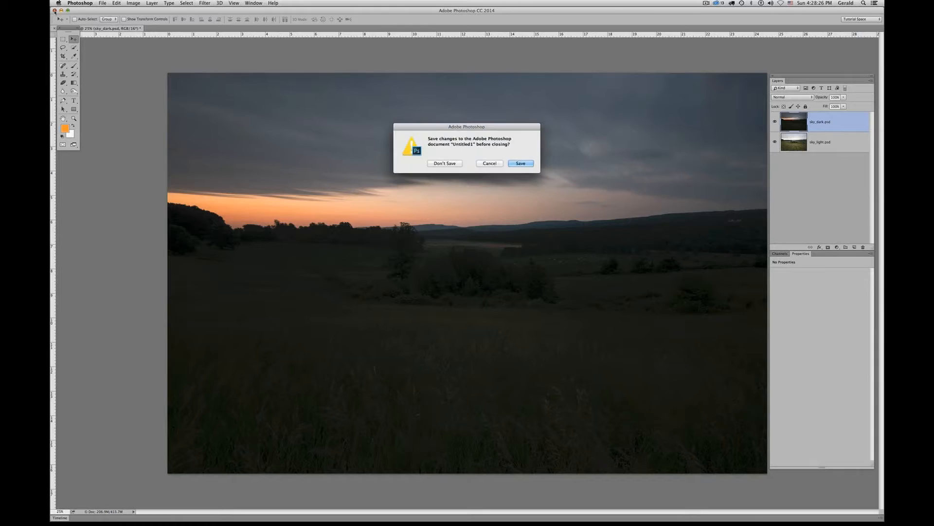
click(451, 165)
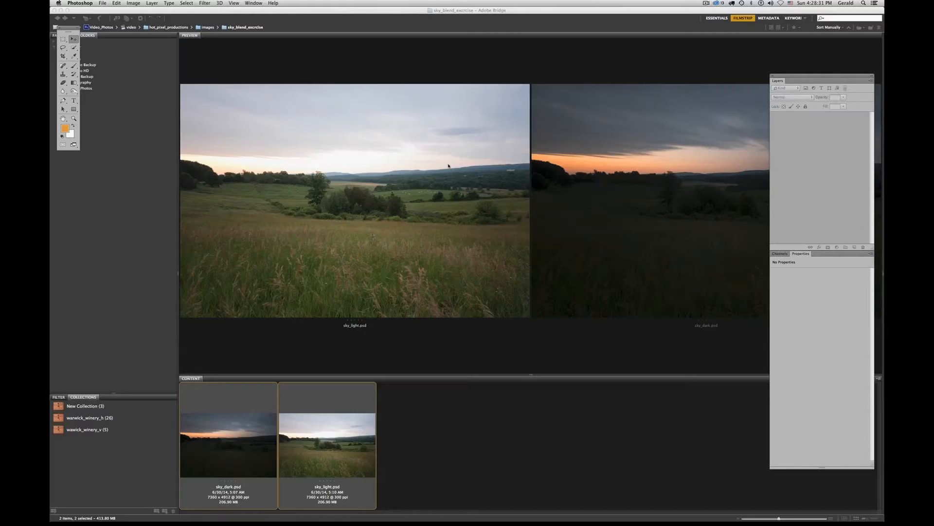
- Switch to Finder's sky_blend_excrcise folder and open sky_dark.psd and sky_light.psd as separate Photoshop documents
click(152, 12)
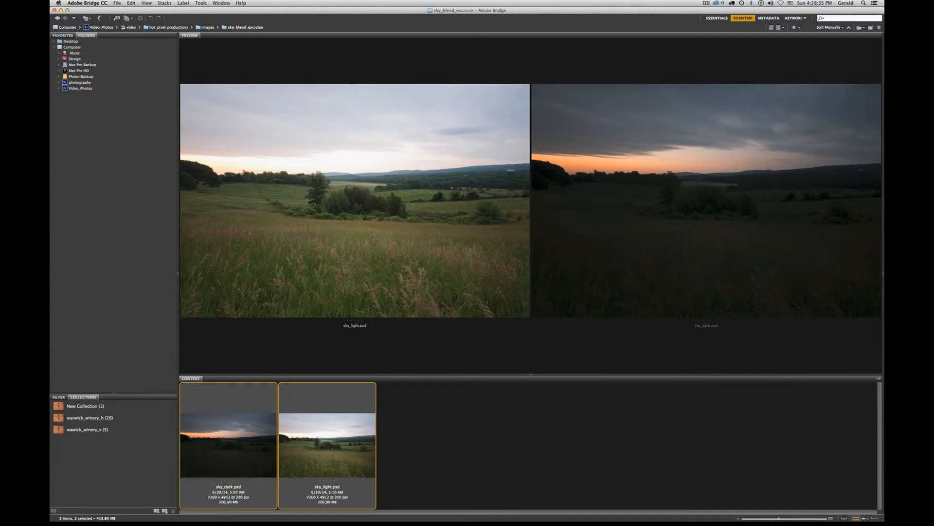
key(super+alt+r)
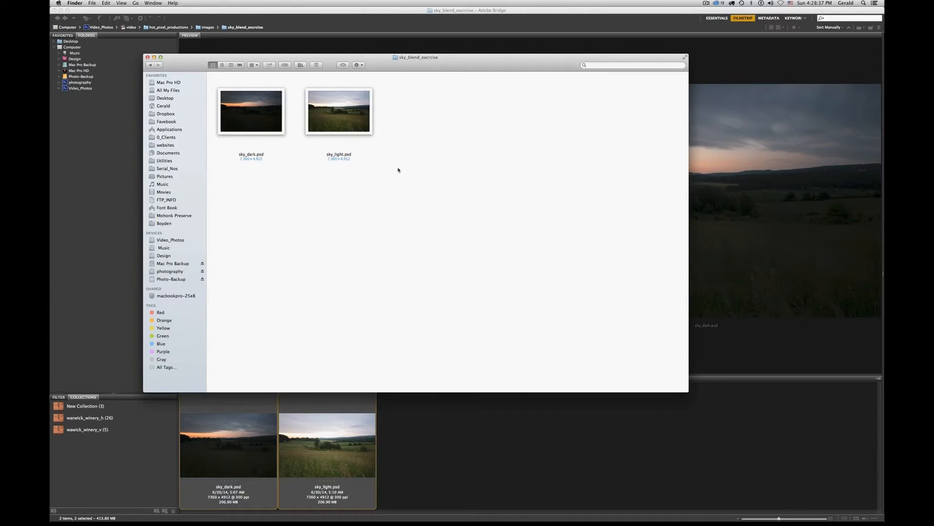
click(285, 129)
super+click(367, 117)
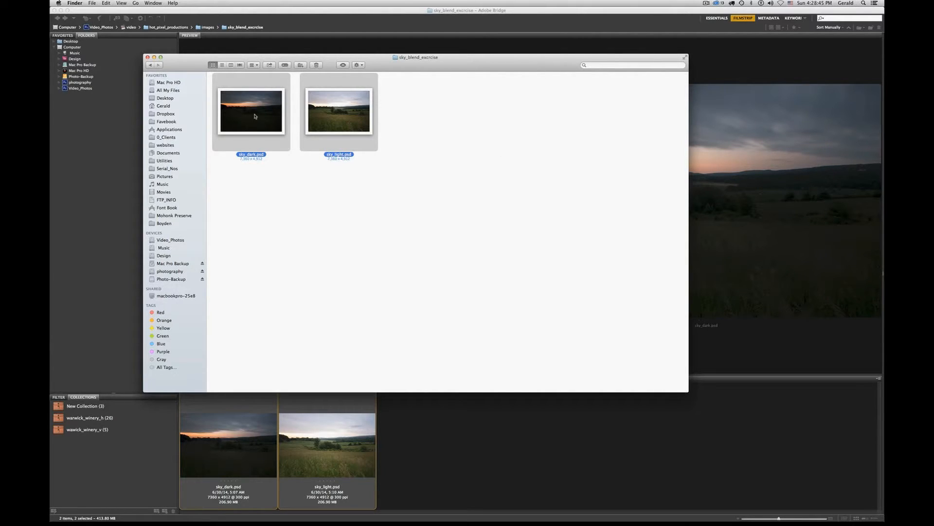
click(404, 153)
click(341, 114)
super+click(252, 112)
double_click(252, 112)
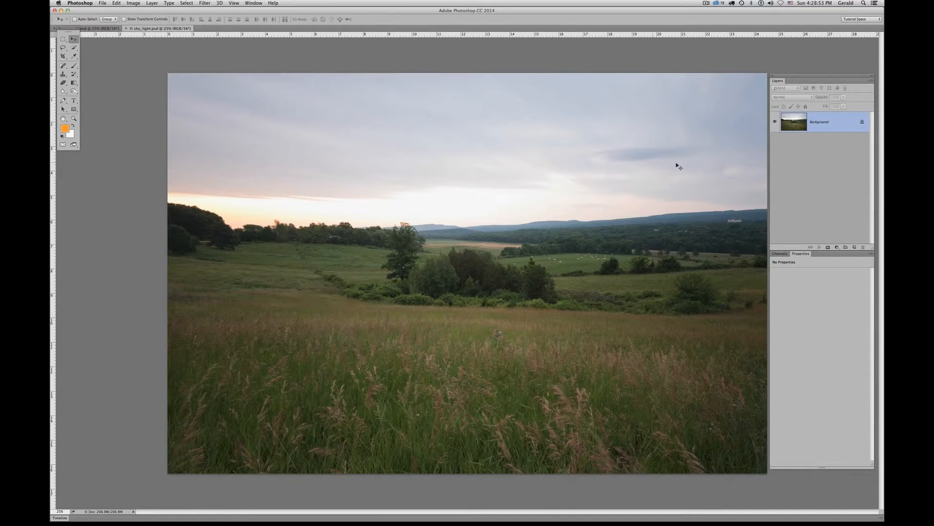
- Copy the entire sky_dark.psd image and paste it as a new layer above the background of sky_light.psd
click(77, 27)
click(78, 27)
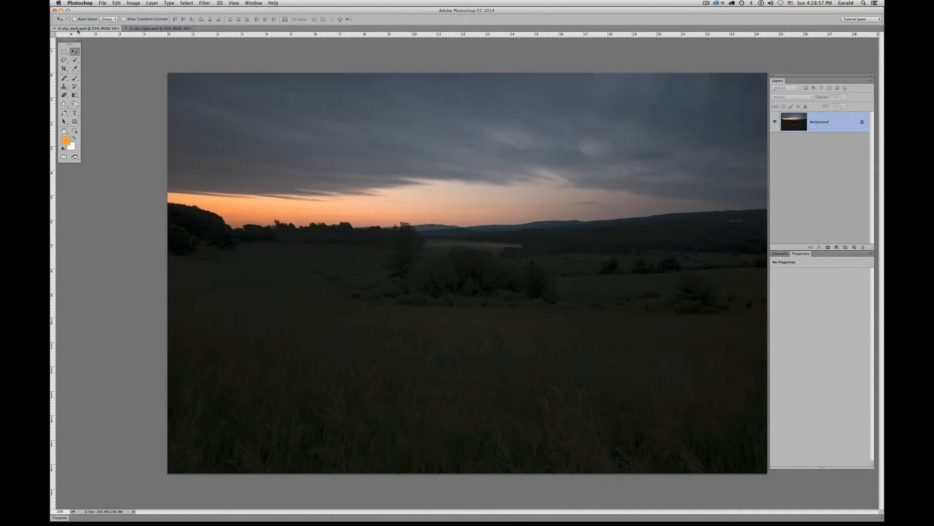
click(154, 28)
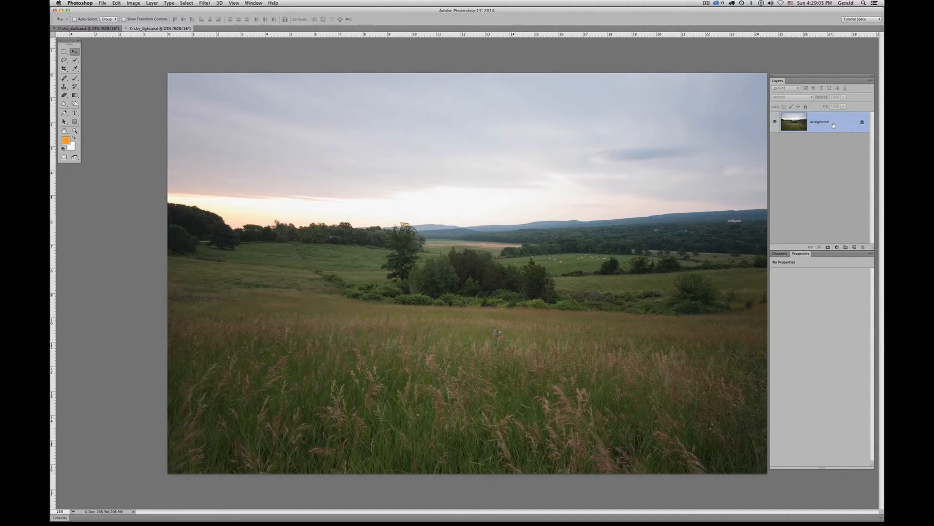
click(106, 29)
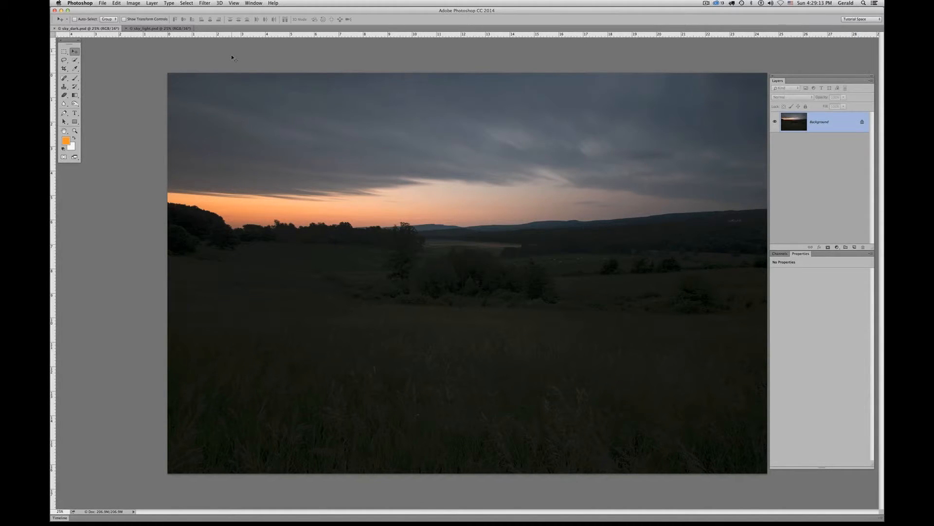
key(super+a)
key(super+c)
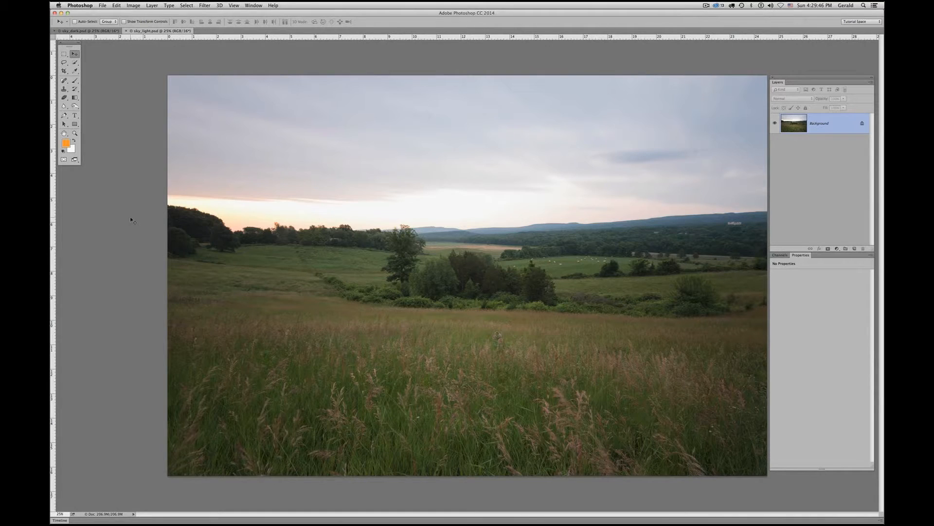
key(super+v)
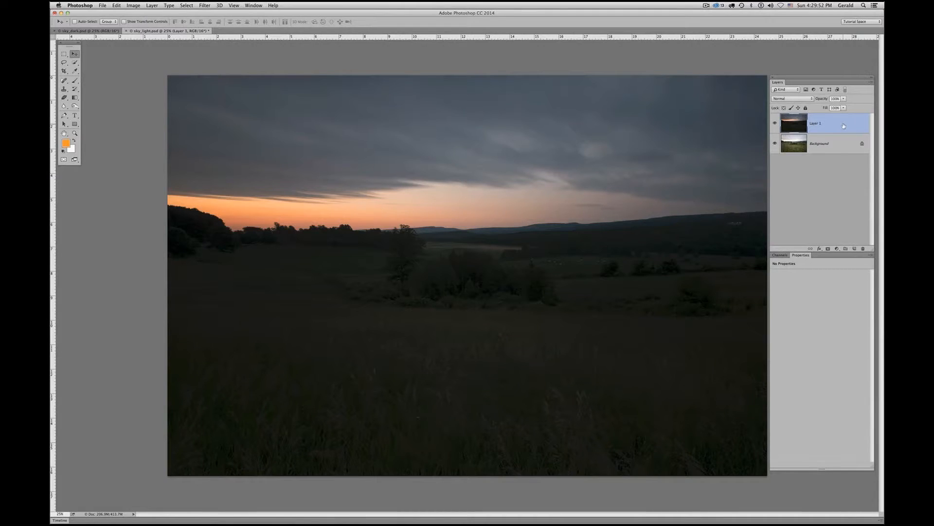
- Toggle the visibility of Layer 1 repeatedly to check how well the dark and light exposures line up
click(776, 124)
click(776, 124)
click(776, 124)
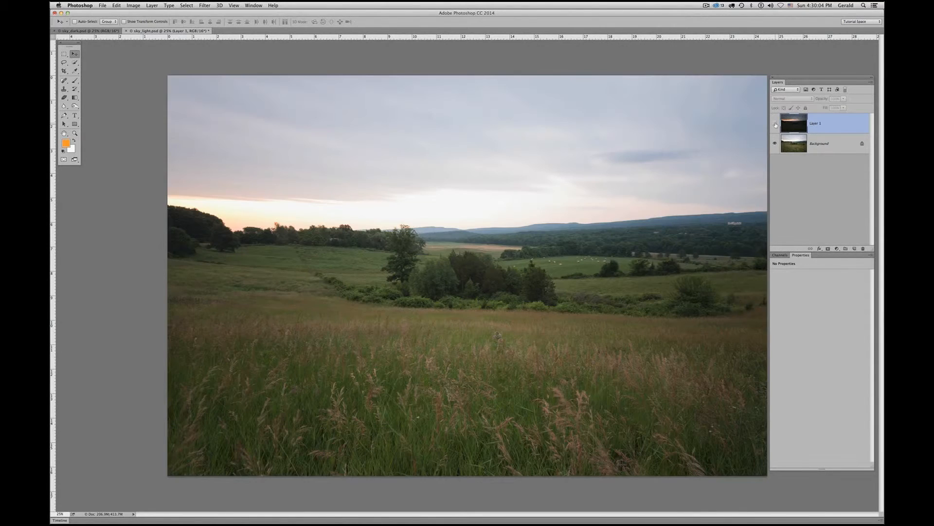
click(776, 124)
click(775, 124)
click(775, 125)
click(776, 125)
click(775, 124)
click(775, 124)
click(775, 124)
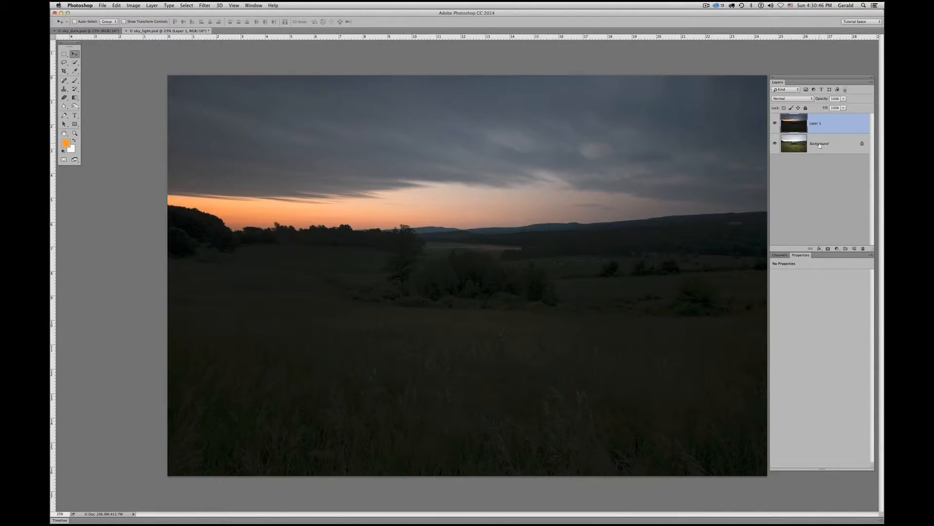
click(776, 124)
click(776, 124)
click(776, 124)
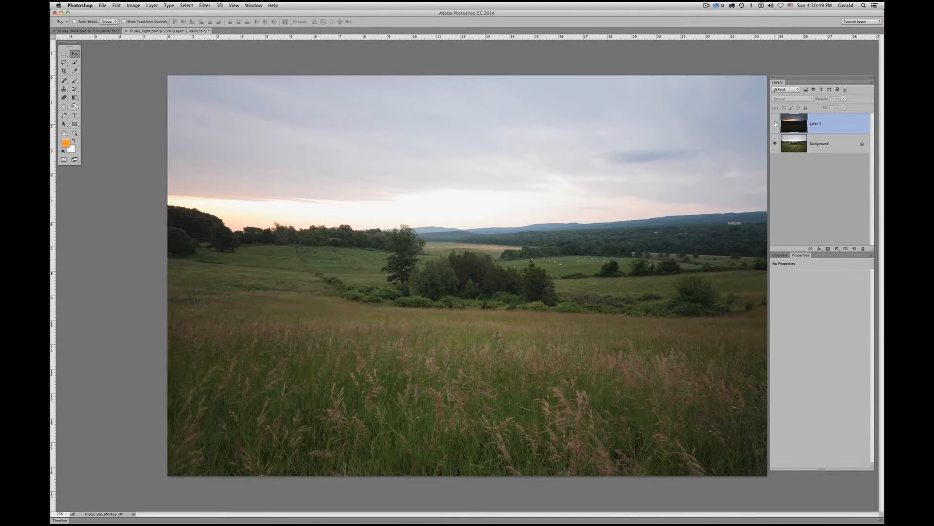
click(776, 124)
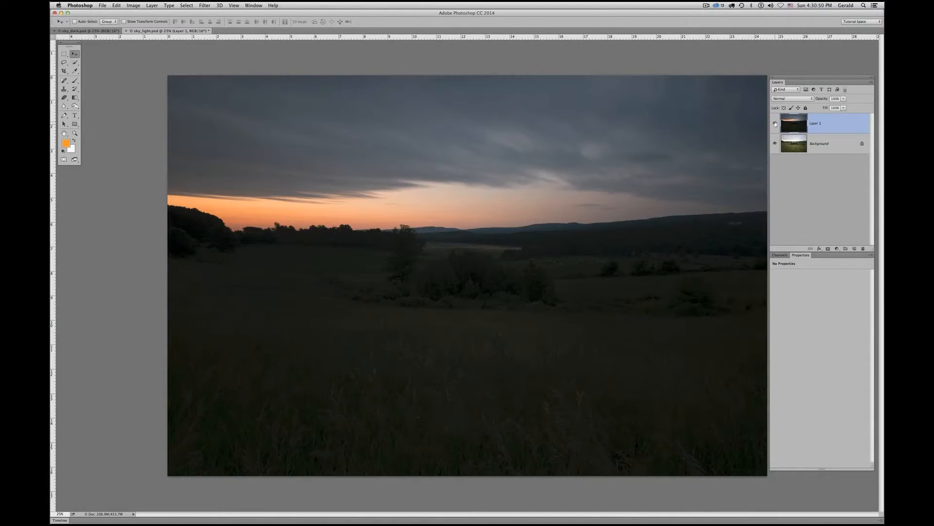
- Select Layer 1 together with the Background layer and auto-align them using the Auto projection
shift+click(830, 144)
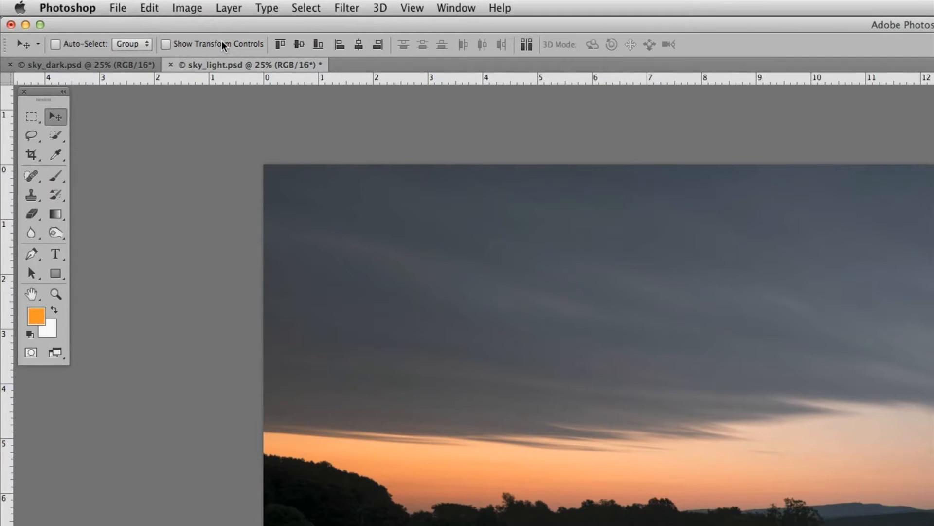
click(150, 10)
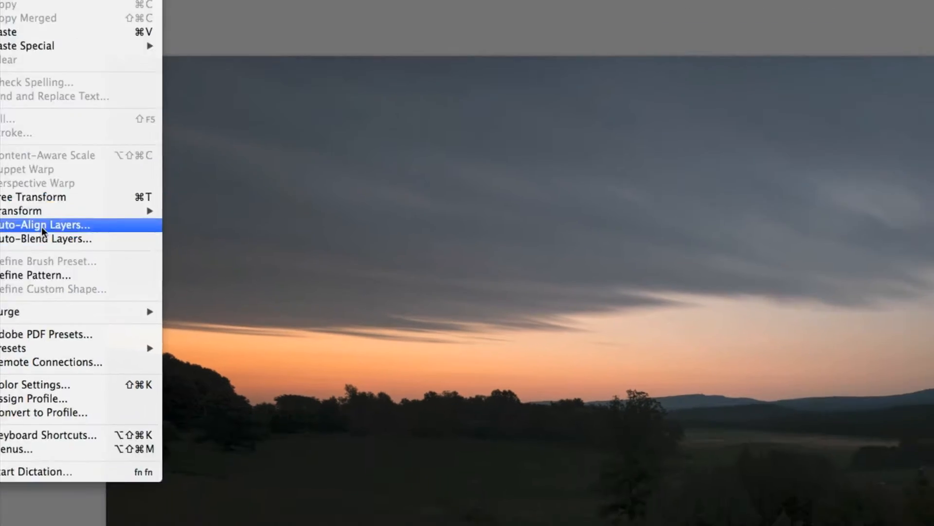
click(199, 335)
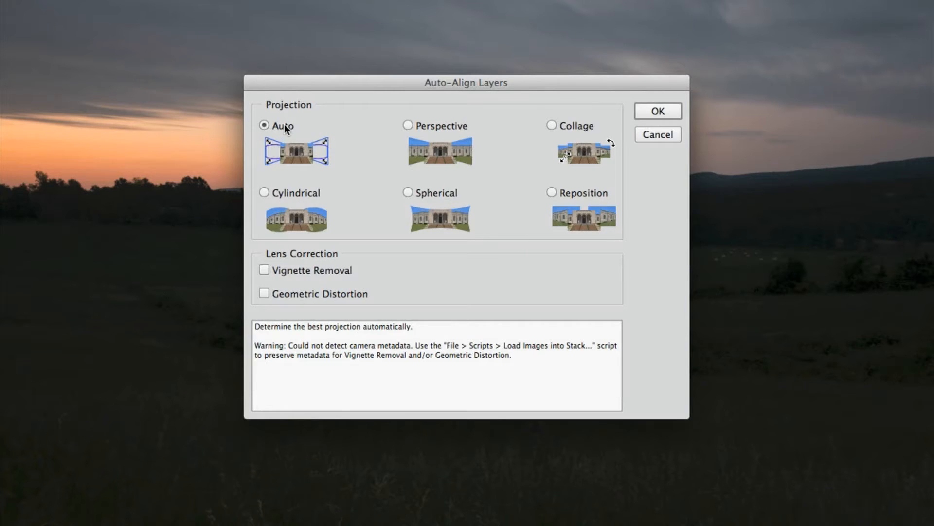
click(661, 111)
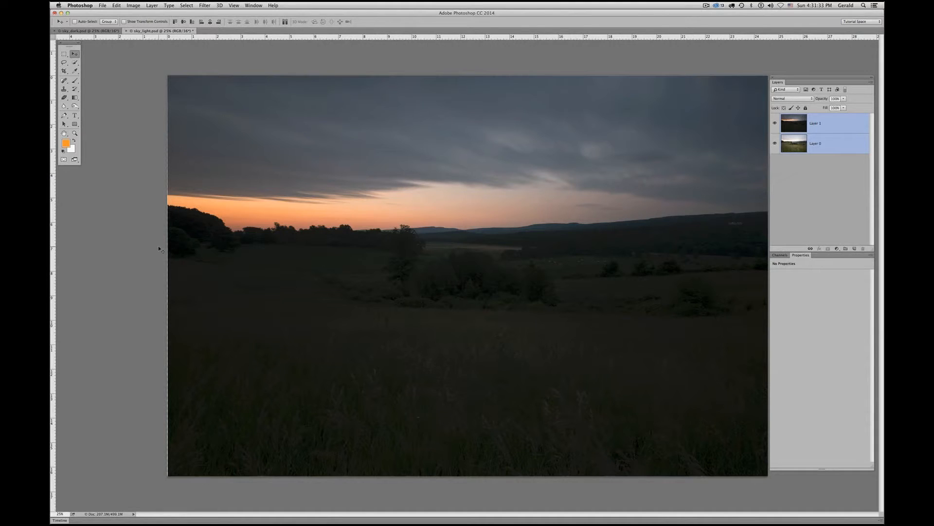
key(super+t)
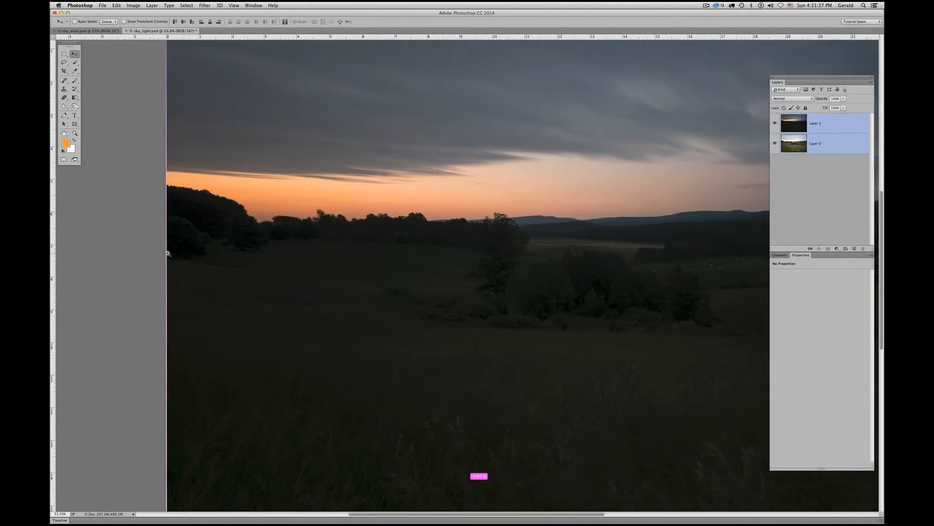
- With both layers selected, crop evenly around the centre to about 24.17 × 16.13 in, trimming the canvas edges without deleting cropped pixels
scroll(167, 251, up, 1)
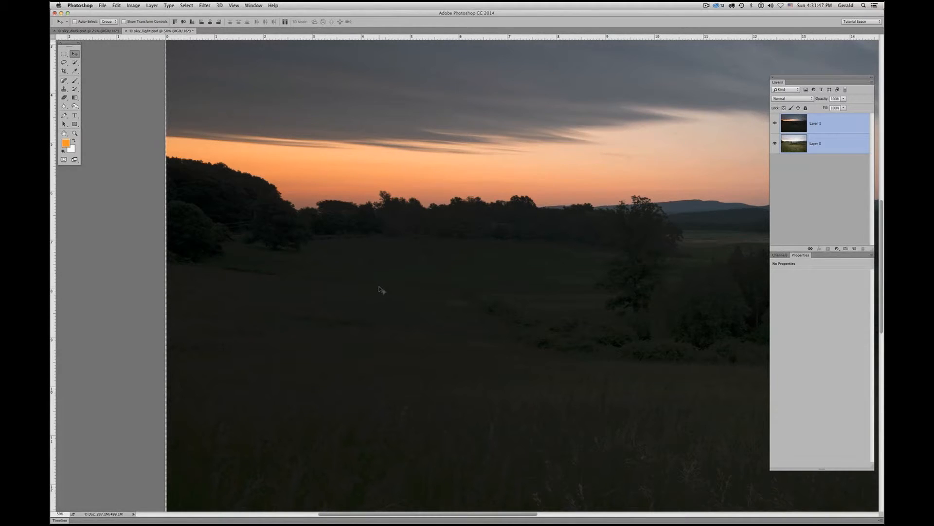
scroll(382, 290, down, 3)
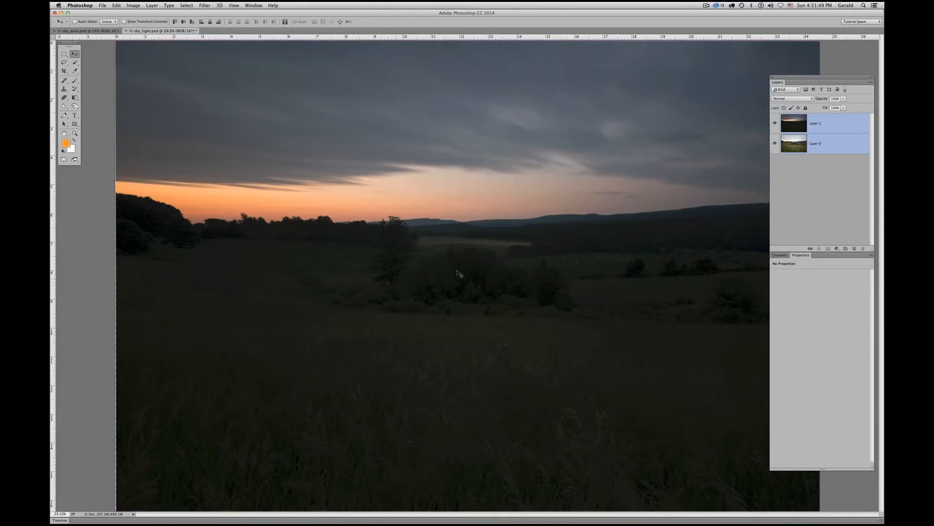
scroll(500, 263, down, 1)
scroll(498, 264, down, 1)
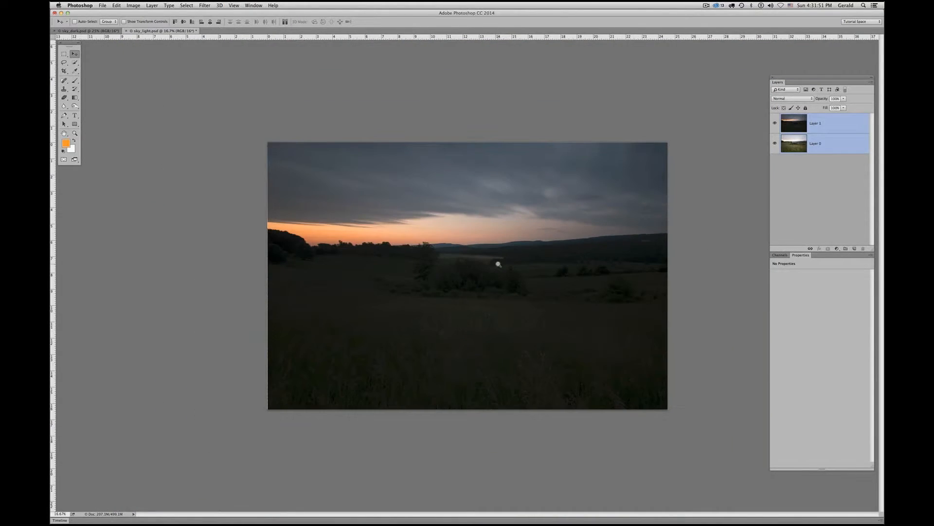
click(812, 207)
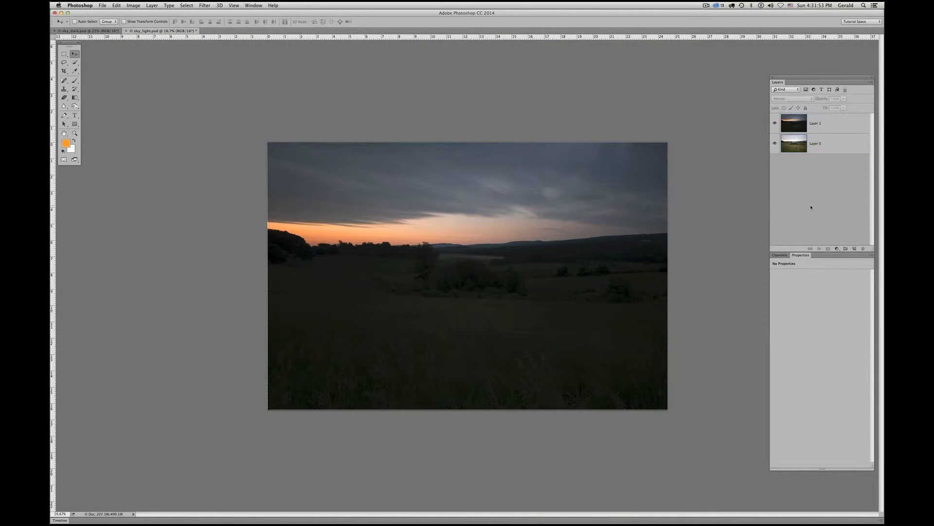
key(alt+super+a)
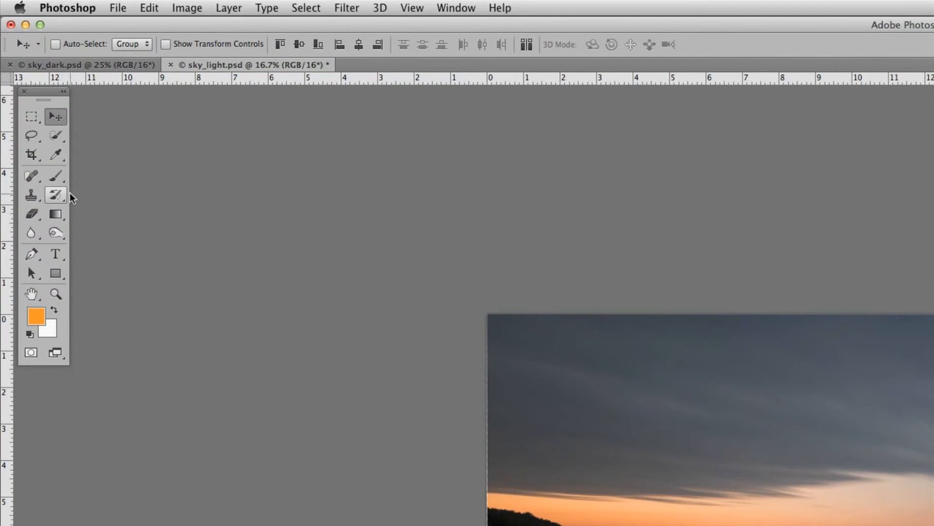
click(32, 154)
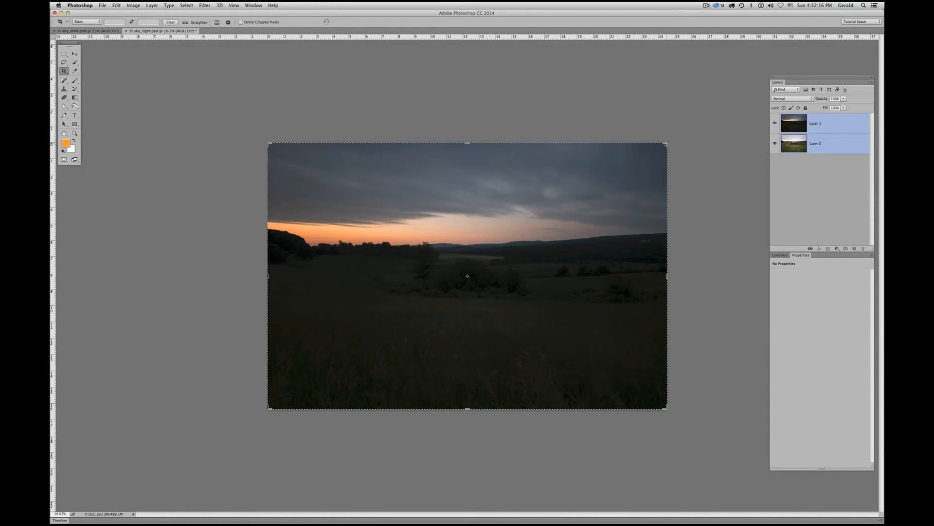
drag(666, 144, 665, 145)
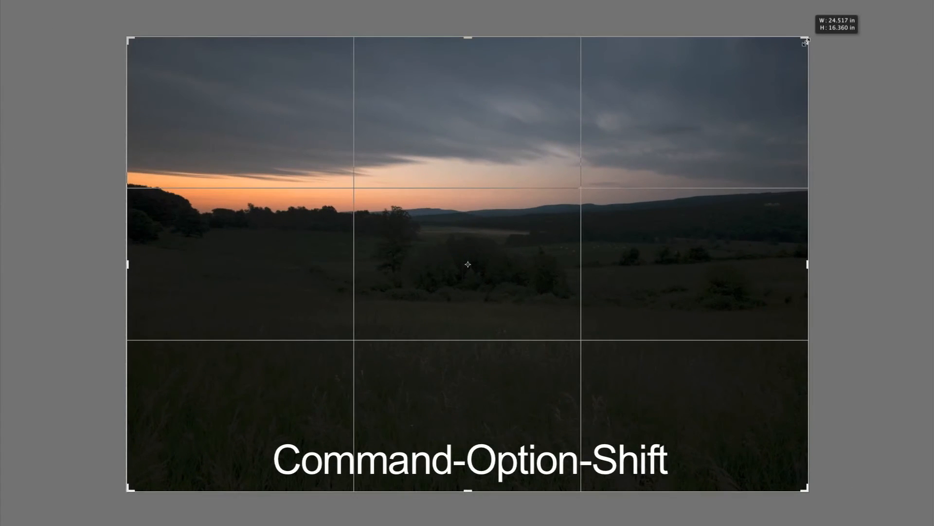
drag(806, 42, 804, 42)
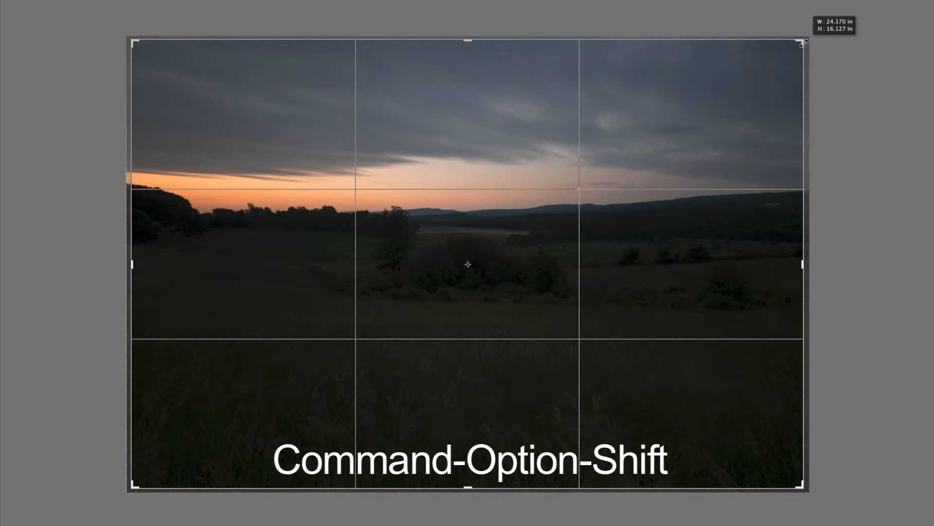
drag(804, 43, 804, 43)
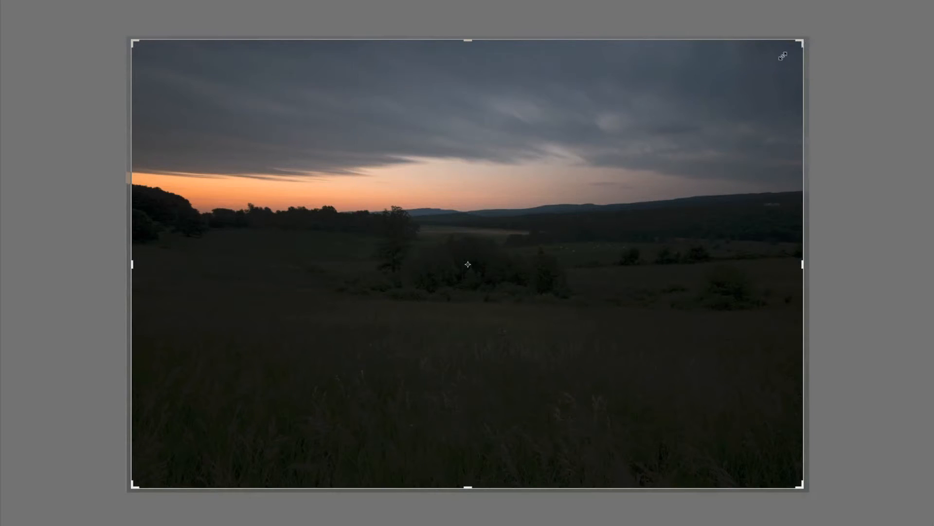
double_click(641, 129)
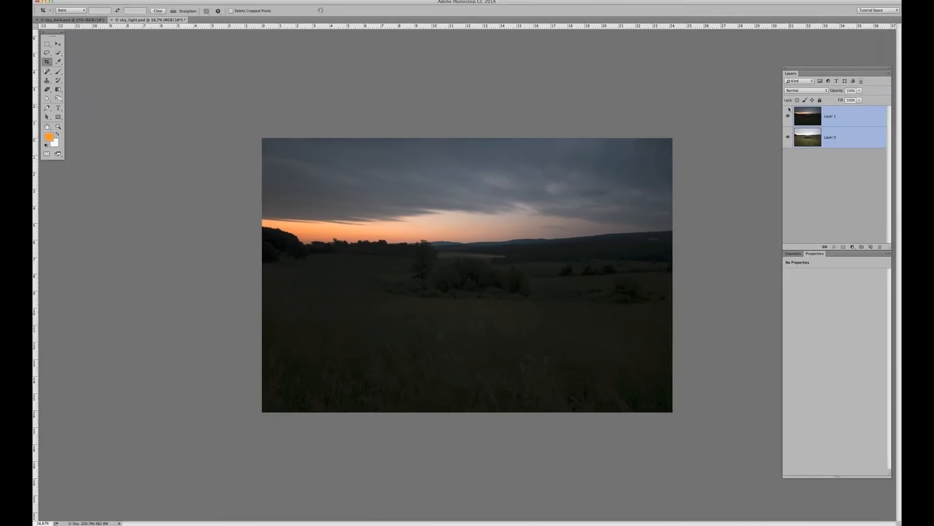
- Toggle the visibility of Layer 1 to compare the dark and light exposures after cropping
click(776, 123)
click(776, 124)
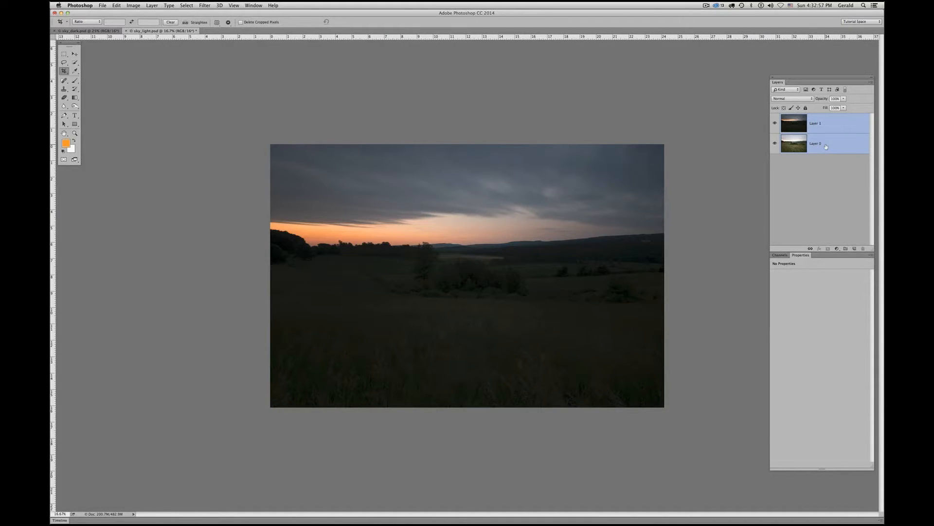
click(775, 123)
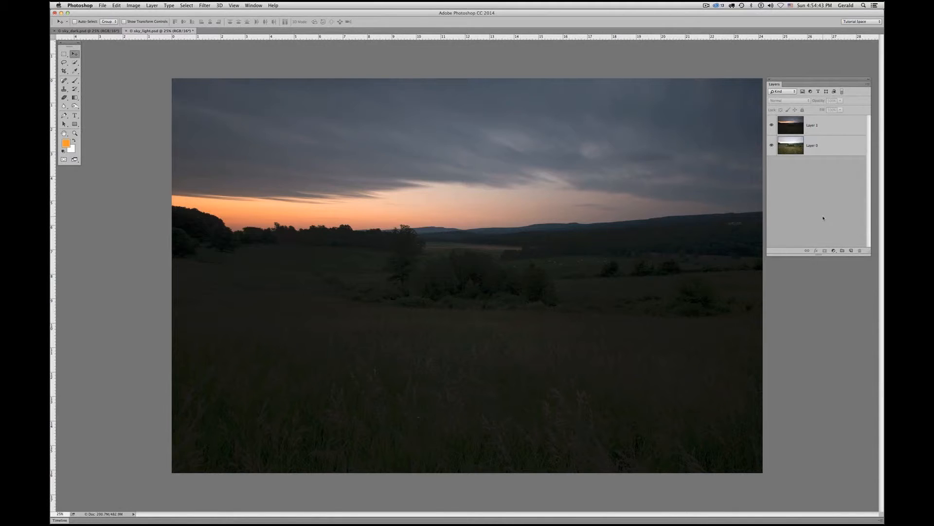
- Add a layer mask to Layer 1 and invert it back and forth between white and black, ending with black
click(830, 130)
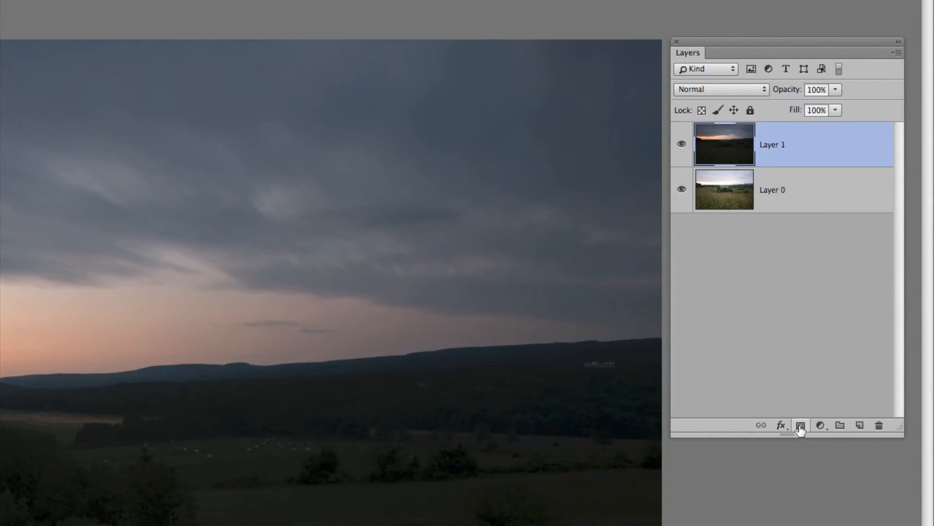
click(799, 427)
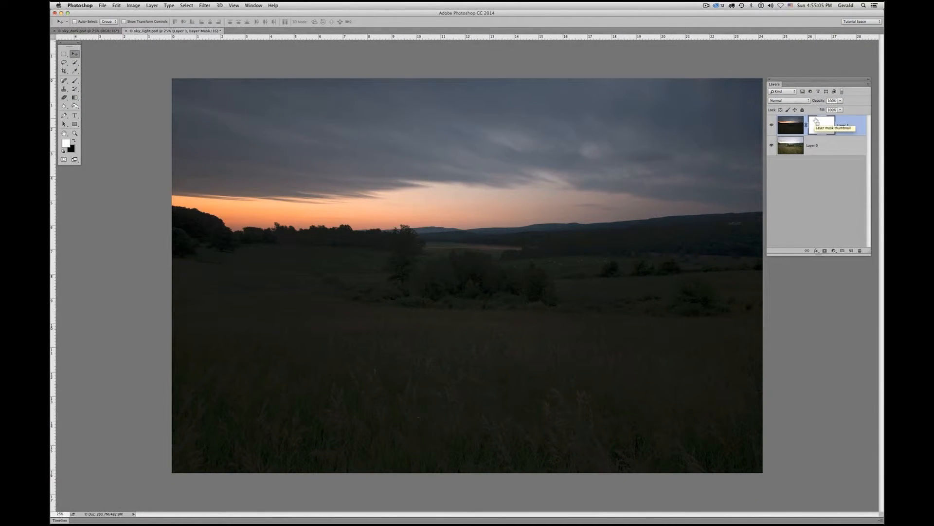
key(super+i)
key(super+i)
key(super+i)
key(super+i)
key(super+i)
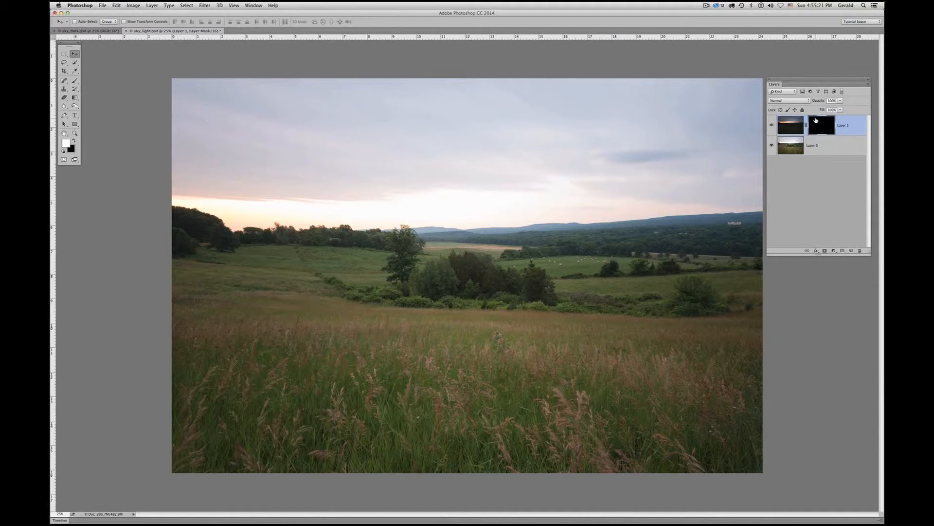
key(super+i)
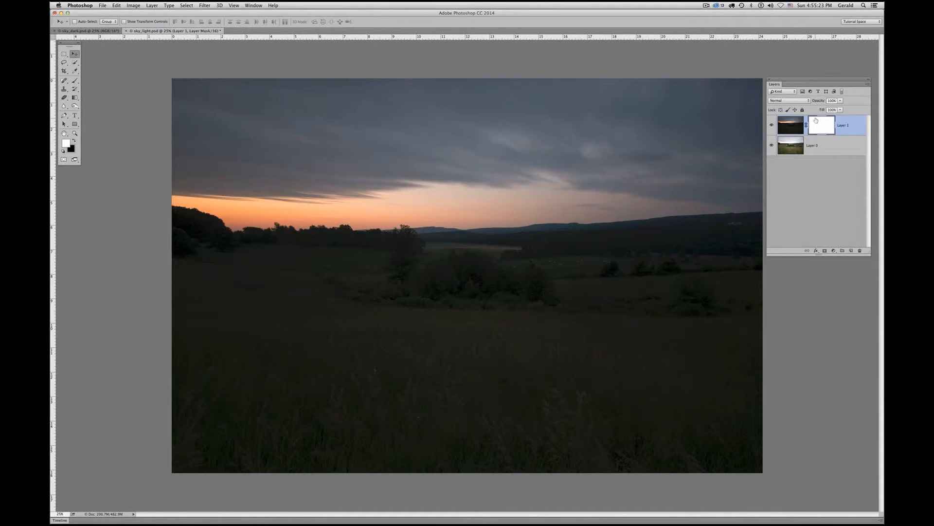
key(super+i)
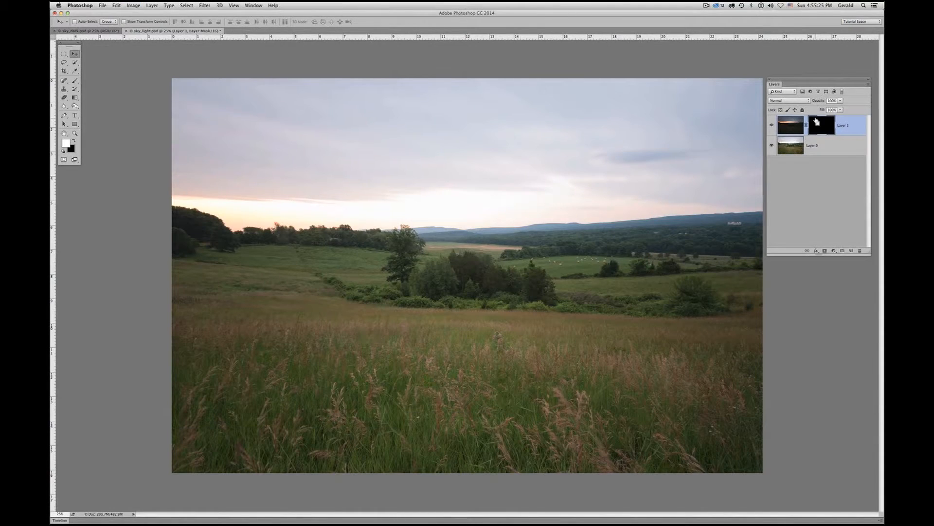
key(super+i)
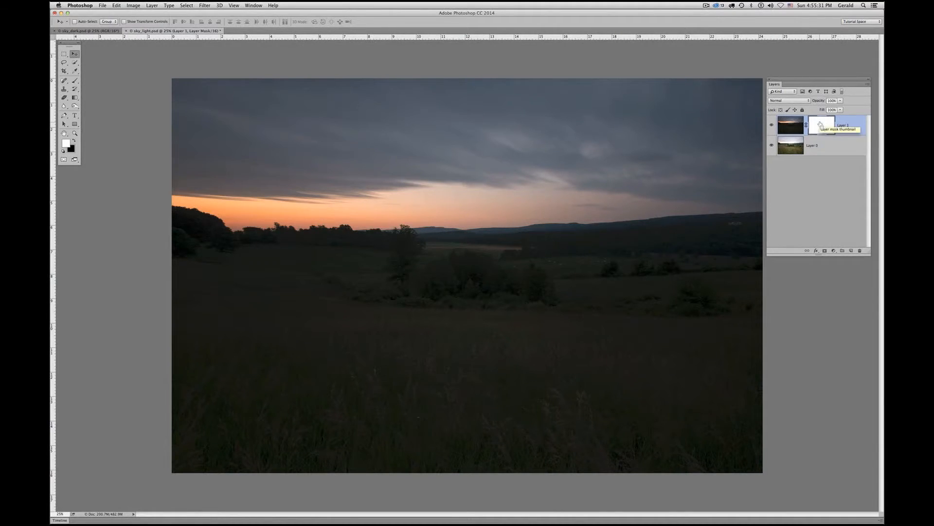
key(super+i)
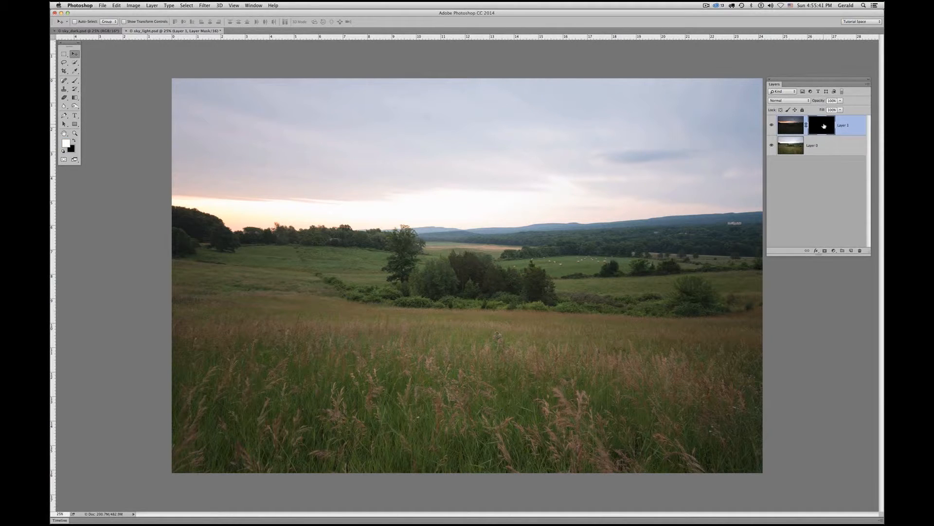
- Paint white across the sky on Layer 1's mask with a 900 px soft brush at 50% opacity, down to the horizon
click(75, 81)
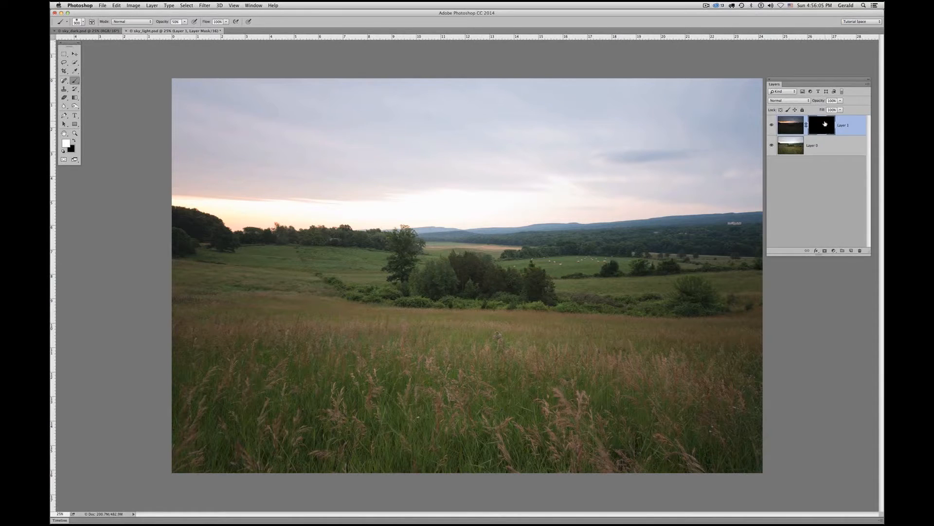
click(784, 122)
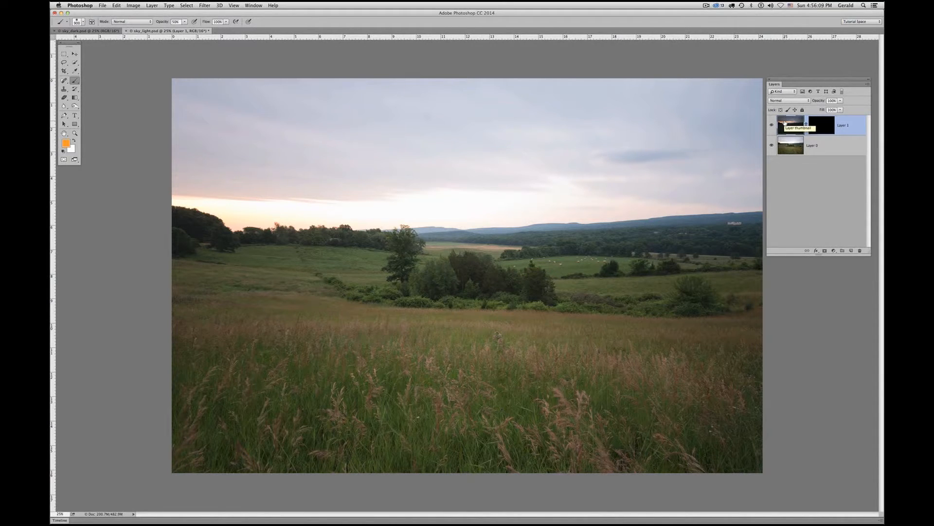
click(815, 127)
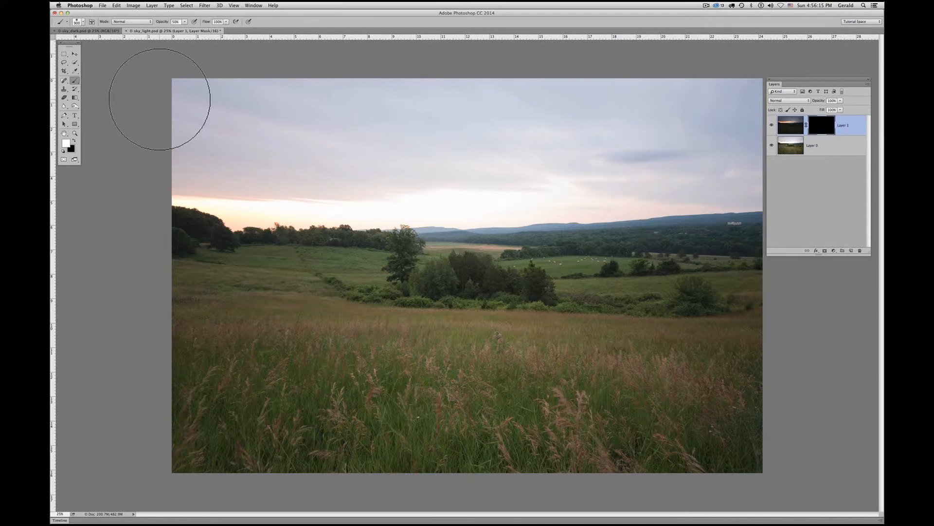
mouse_move(147, 101)
mouse_down()
mouse_move(767, 108)
mouse_move(671, 130)
mouse_move(473, 148)
mouse_move(219, 152)
mouse_up()
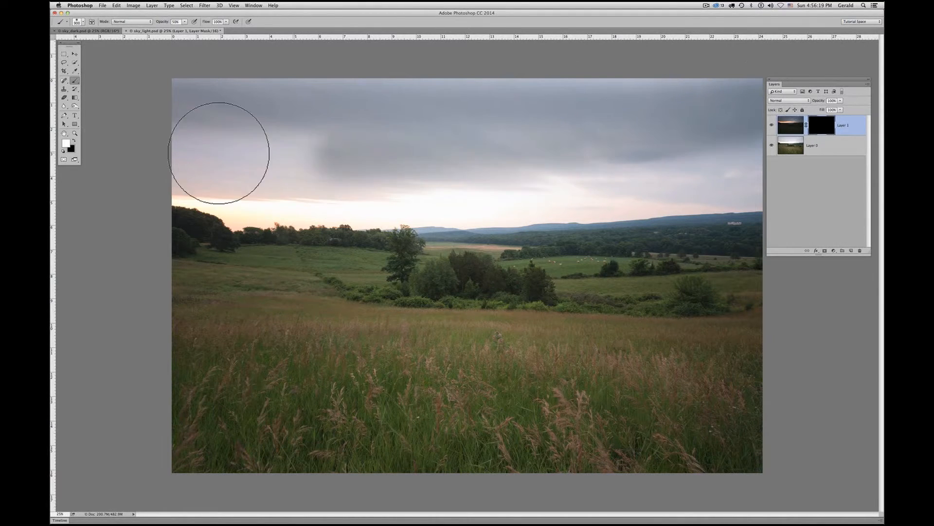
mouse_move(393, 173)
mouse_down()
mouse_move(616, 171)
mouse_move(139, 186)
mouse_move(446, 196)
mouse_move(724, 185)
mouse_move(332, 191)
mouse_move(621, 191)
mouse_move(510, 181)
mouse_move(776, 170)
mouse_move(374, 181)
mouse_move(321, 148)
mouse_move(129, 136)
mouse_up()
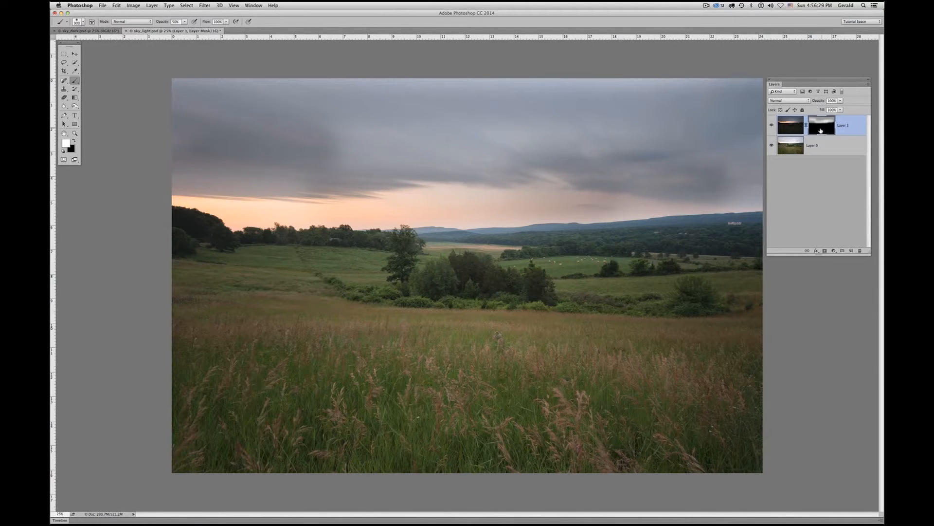
mouse_move(271, 177)
mouse_down()
mouse_move(599, 180)
mouse_move(717, 192)
mouse_up()
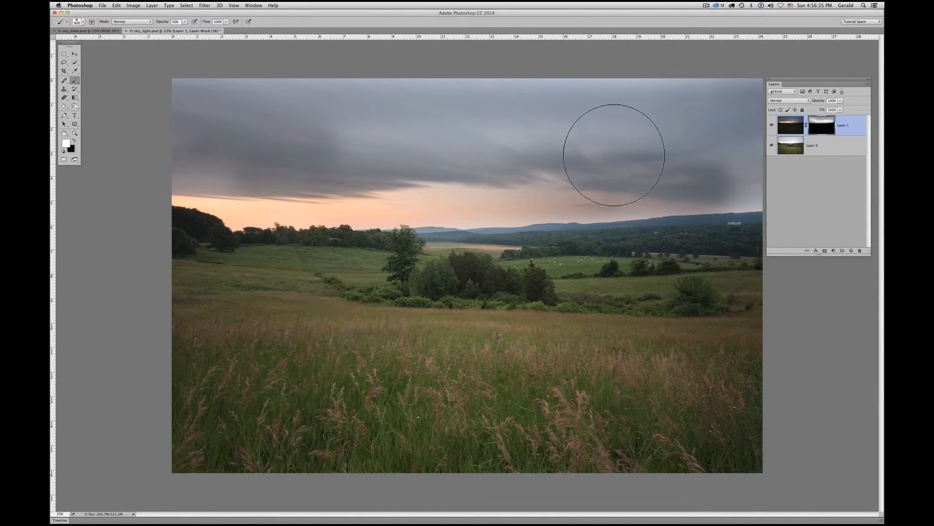
mouse_move(188, 167)
mouse_down()
mouse_move(378, 185)
mouse_move(300, 188)
mouse_move(348, 190)
mouse_move(469, 184)
mouse_move(657, 194)
mouse_move(743, 183)
mouse_move(694, 204)
mouse_move(531, 191)
mouse_move(438, 167)
mouse_move(600, 181)
mouse_move(693, 173)
mouse_up()
mouse_move(680, 268)
mouse_down()
mouse_move(535, 227)
mouse_move(406, 231)
mouse_move(402, 254)
mouse_move(297, 215)
mouse_move(228, 217)
mouse_move(500, 184)
mouse_move(593, 219)
mouse_move(436, 149)
mouse_move(464, 203)
mouse_move(469, 192)
mouse_move(489, 212)
mouse_move(428, 193)
mouse_move(272, 218)
mouse_move(448, 228)
mouse_move(436, 234)
mouse_move(452, 247)
mouse_move(466, 239)
mouse_move(426, 229)
mouse_move(197, 223)
mouse_move(593, 175)
mouse_move(511, 149)
mouse_move(468, 171)
mouse_move(471, 163)
mouse_move(496, 170)
mouse_move(489, 147)
mouse_move(486, 286)
mouse_move(469, 232)
mouse_move(482, 226)
mouse_move(475, 297)
mouse_move(500, 227)
mouse_move(690, 196)
mouse_move(740, 197)
mouse_move(164, 202)
mouse_move(450, 208)
mouse_move(740, 193)
mouse_move(483, 206)
mouse_move(748, 209)
mouse_move(476, 204)
mouse_move(464, 210)
mouse_move(692, 205)
mouse_move(398, 236)
mouse_move(659, 240)
mouse_move(723, 216)
mouse_move(413, 215)
mouse_move(559, 167)
mouse_move(530, 205)
mouse_move(618, 216)
mouse_up()
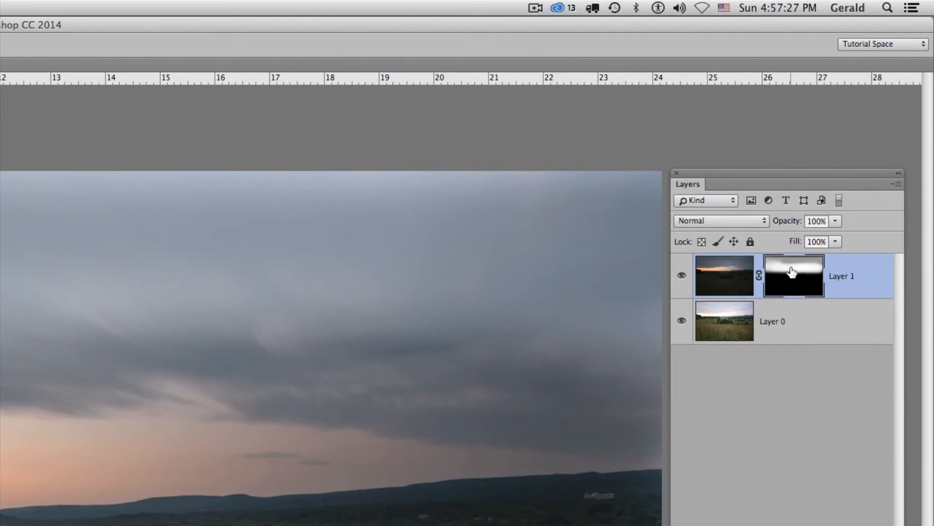
- Delete the hand-painted layer mask from Layer 1
right_click(792, 271)
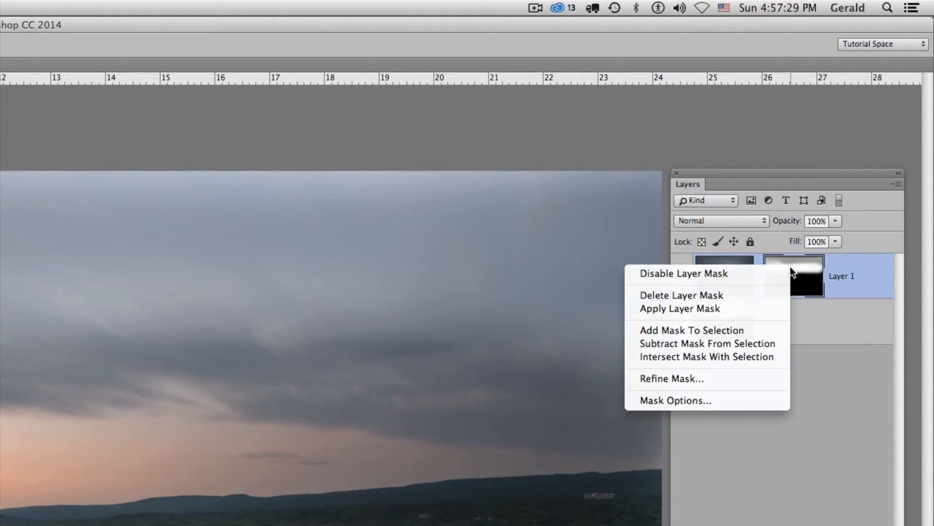
click(760, 297)
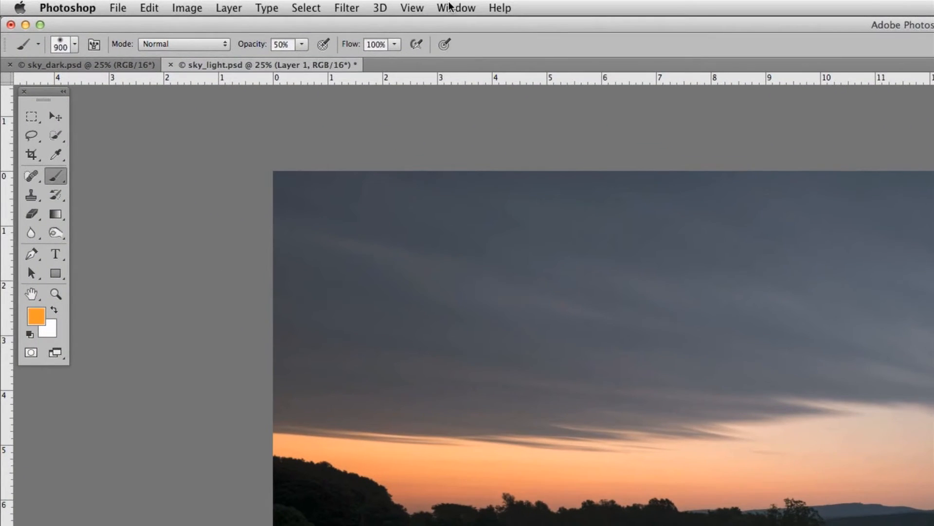
- Display the Channels panel and dock it directly beneath the Layers panel
click(251, 4)
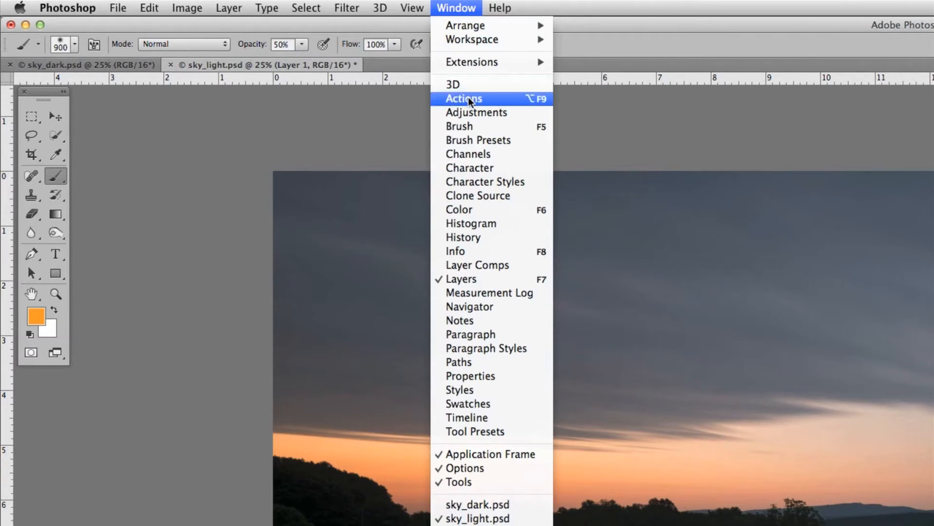
click(479, 158)
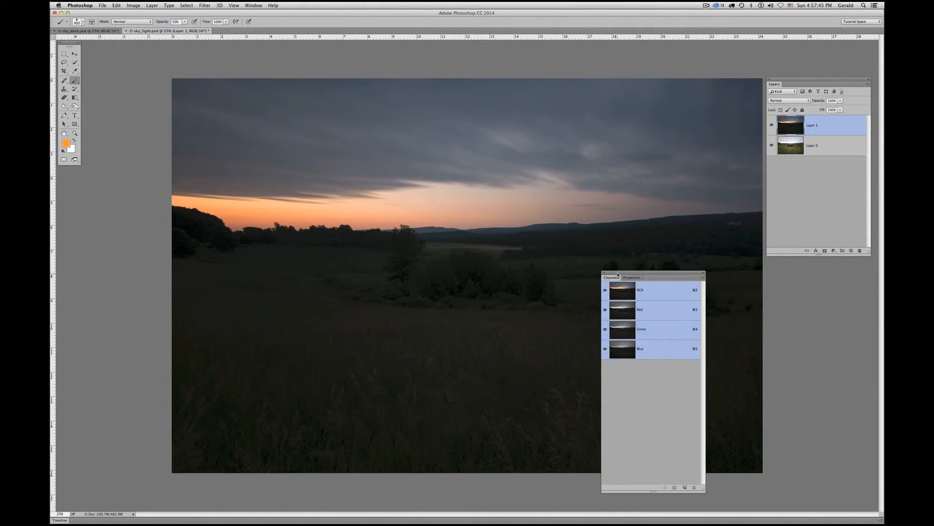
drag(618, 274, 784, 290)
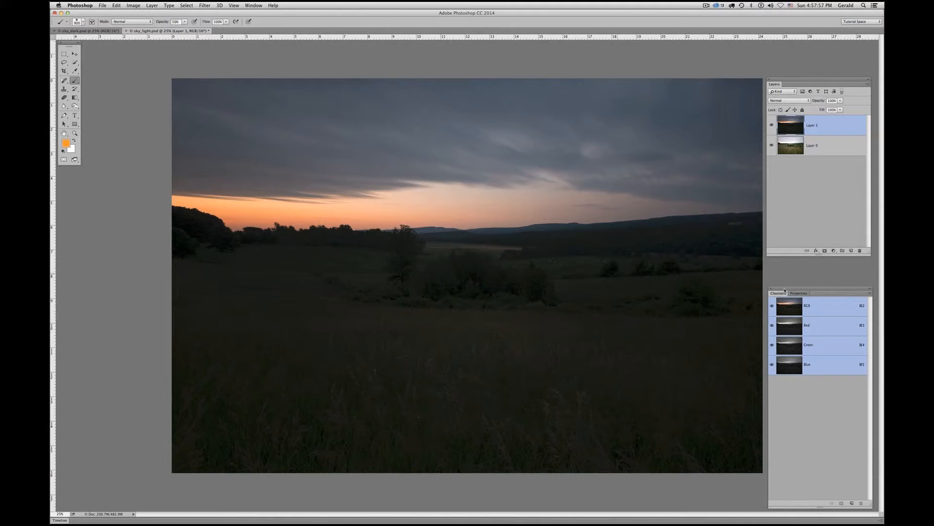
drag(781, 291, 781, 259)
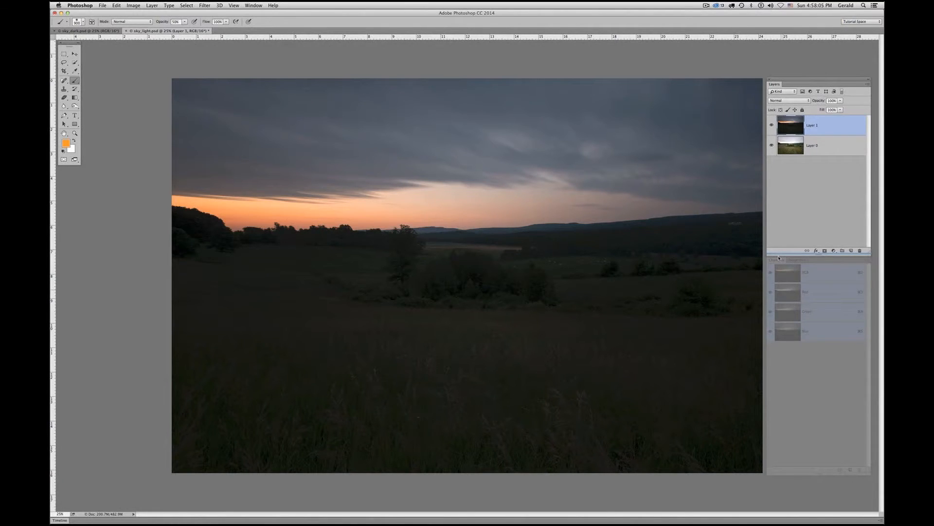
drag(779, 258, 777, 258)
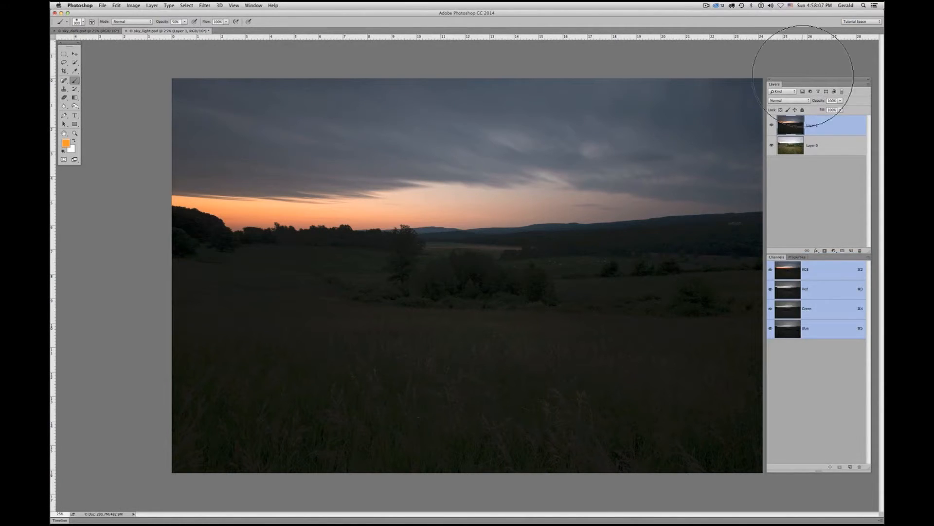
mouse_move(803, 83)
mouse_down()
mouse_move(802, 91)
mouse_move(804, 81)
mouse_up()
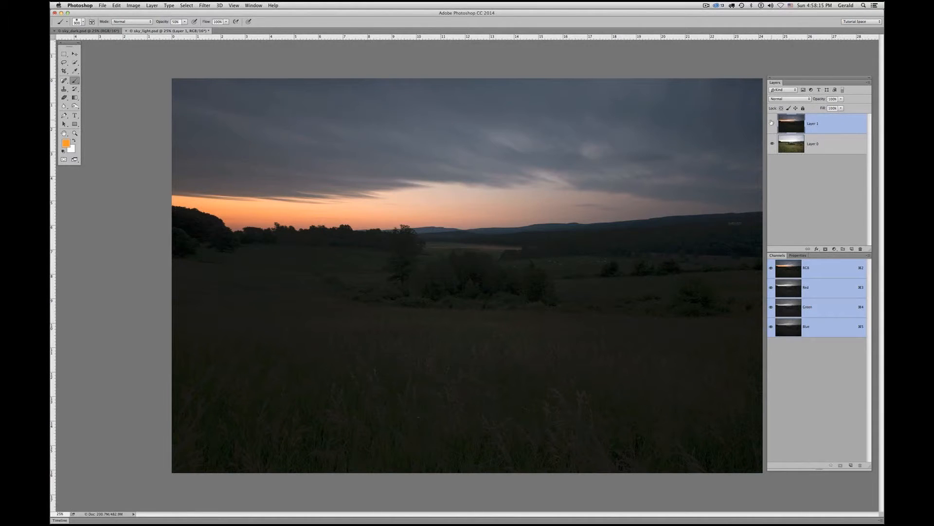
- Hide Layer 1 and view the light exposure's Red, Green and Blue channels individually in grayscale
click(773, 124)
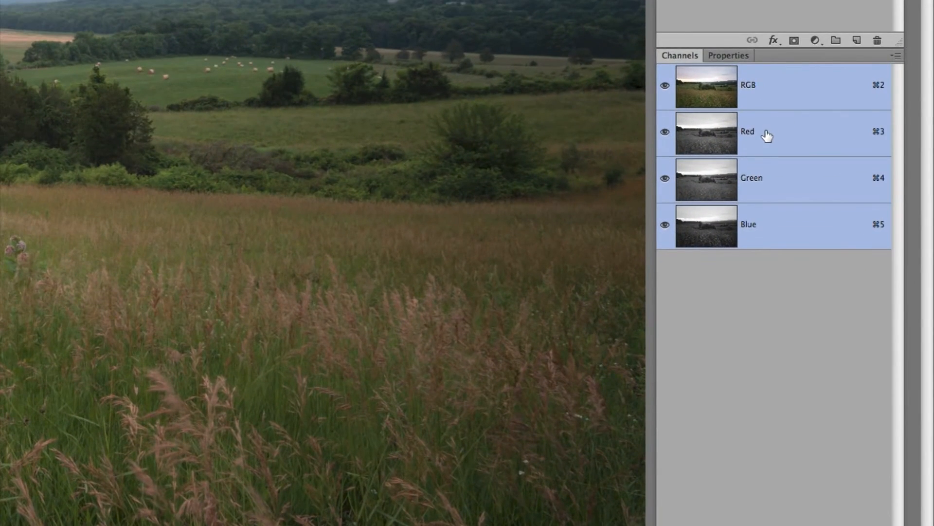
click(767, 136)
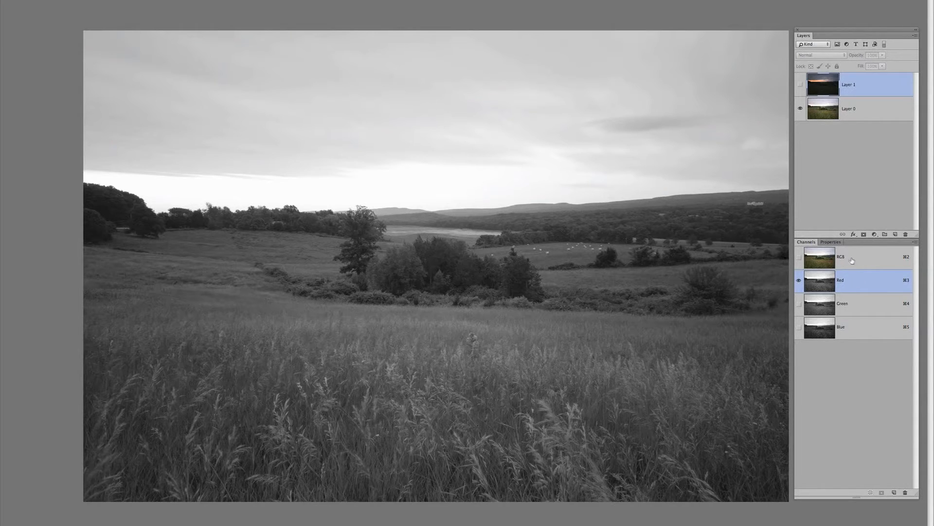
click(856, 300)
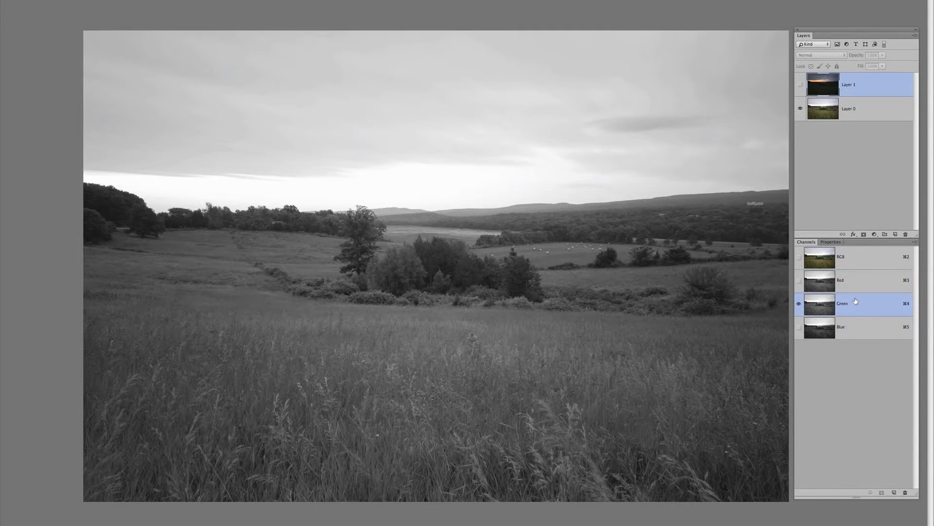
click(854, 284)
click(853, 305)
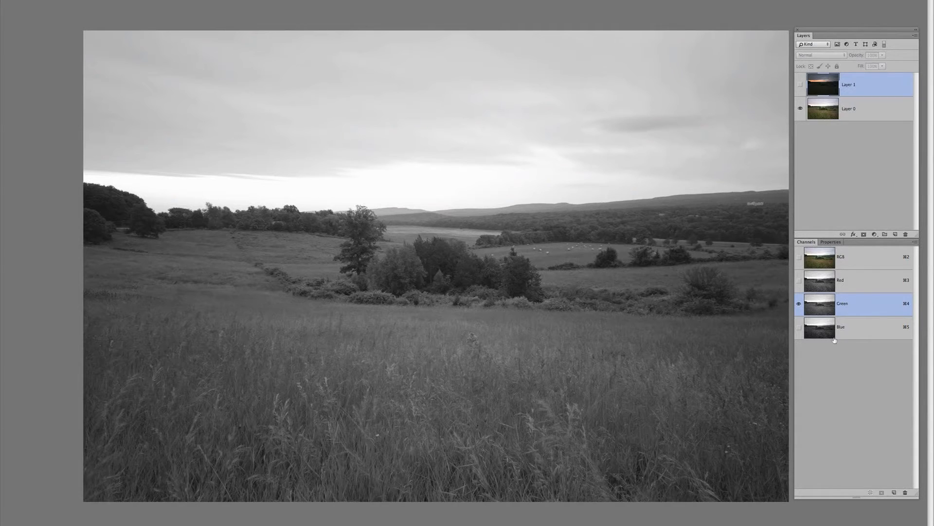
click(860, 328)
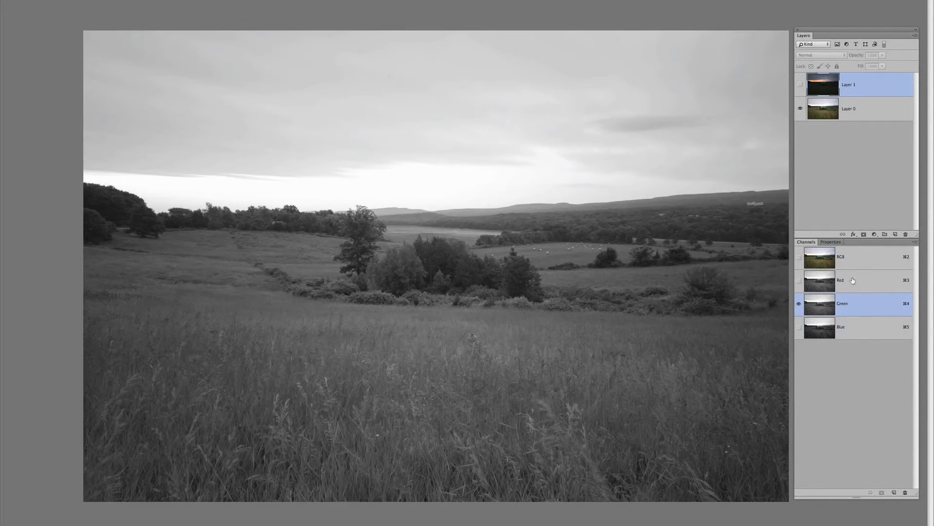
click(853, 280)
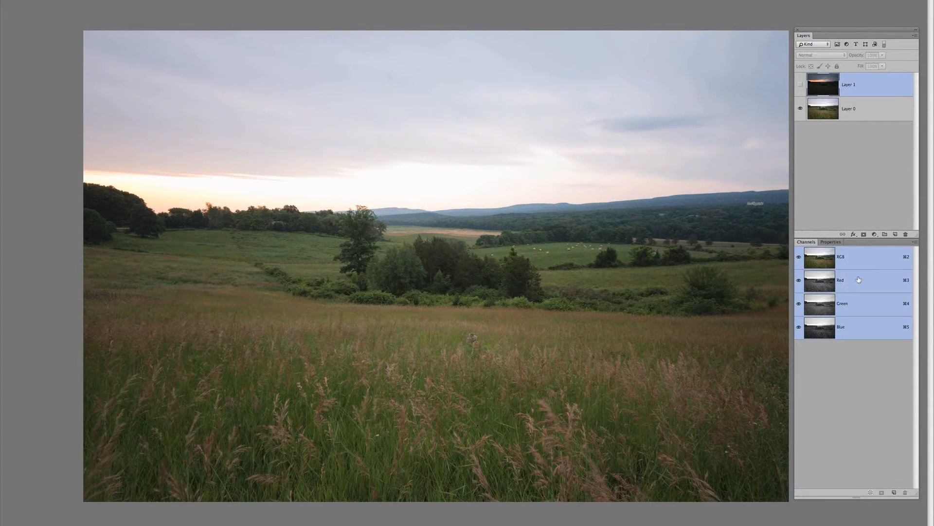
- Compare the contrast between sky and land along the horizon in the three color channels, ending on Blue
click(858, 331)
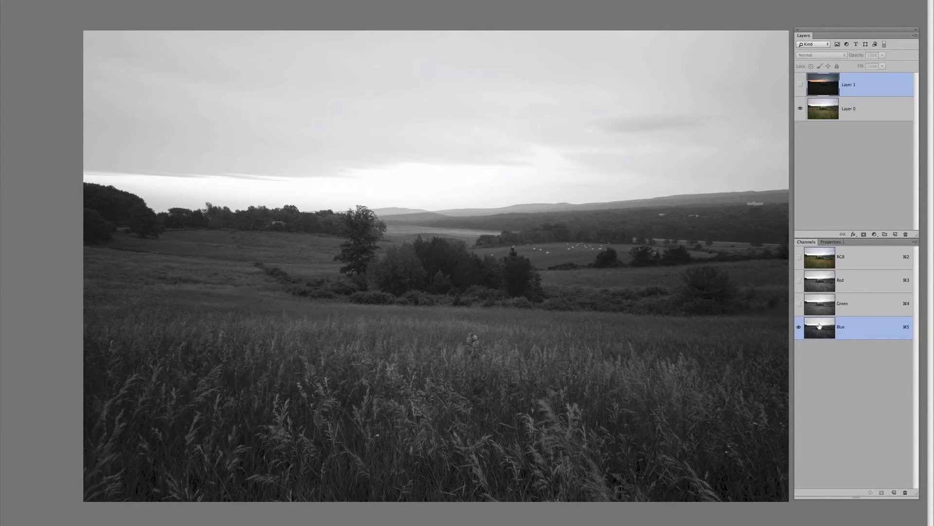
click(854, 305)
click(852, 281)
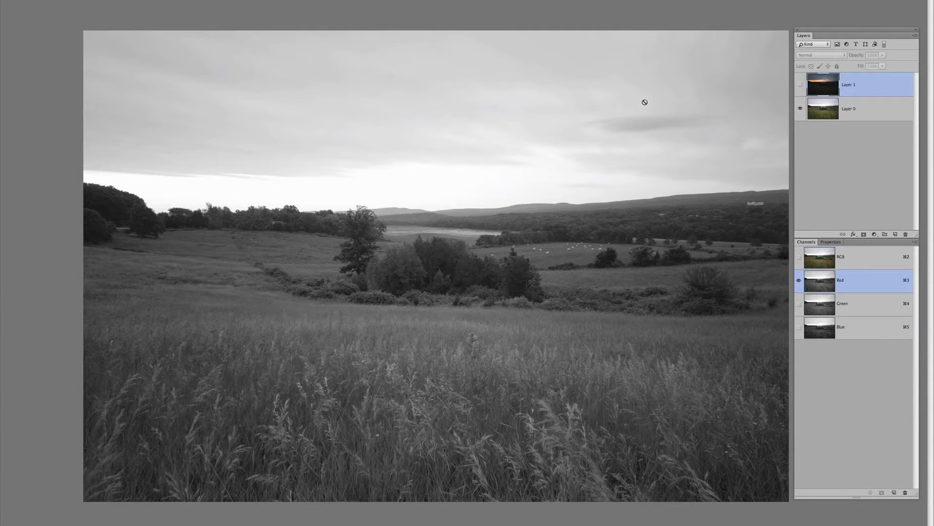
click(856, 302)
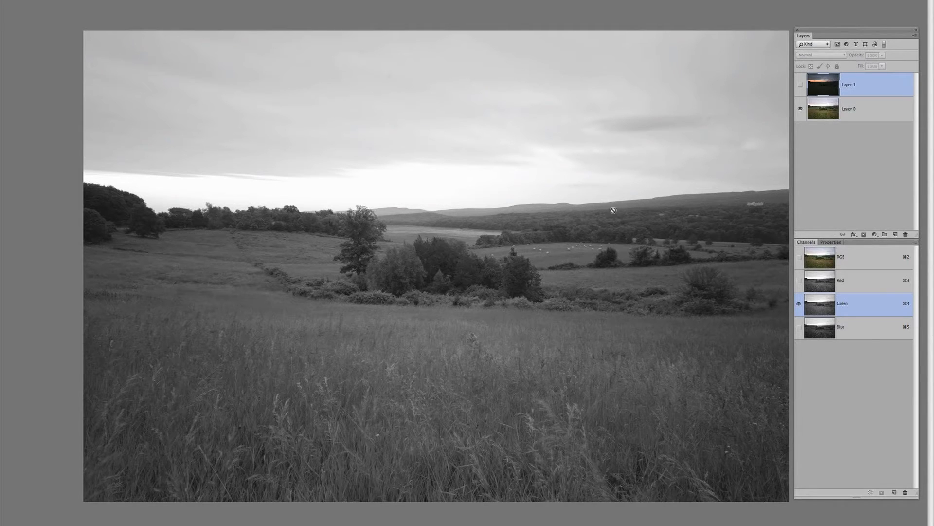
click(867, 284)
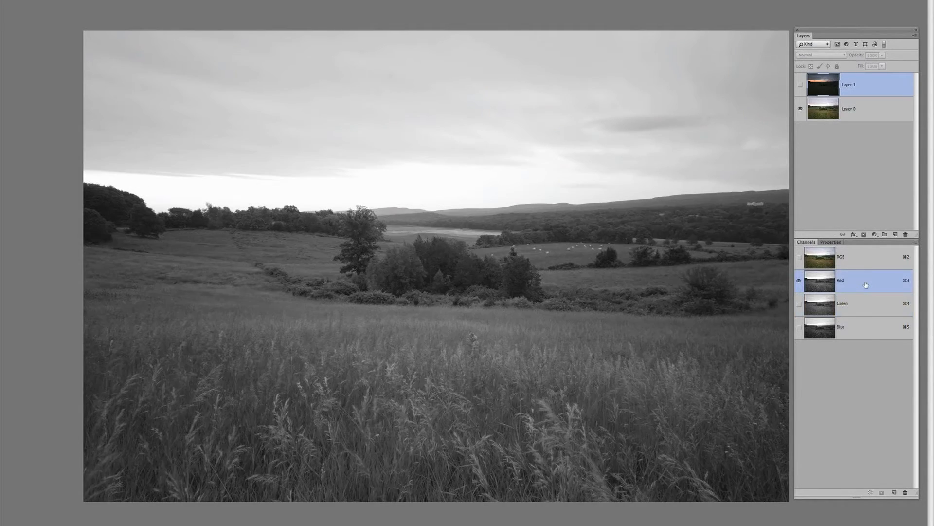
click(856, 329)
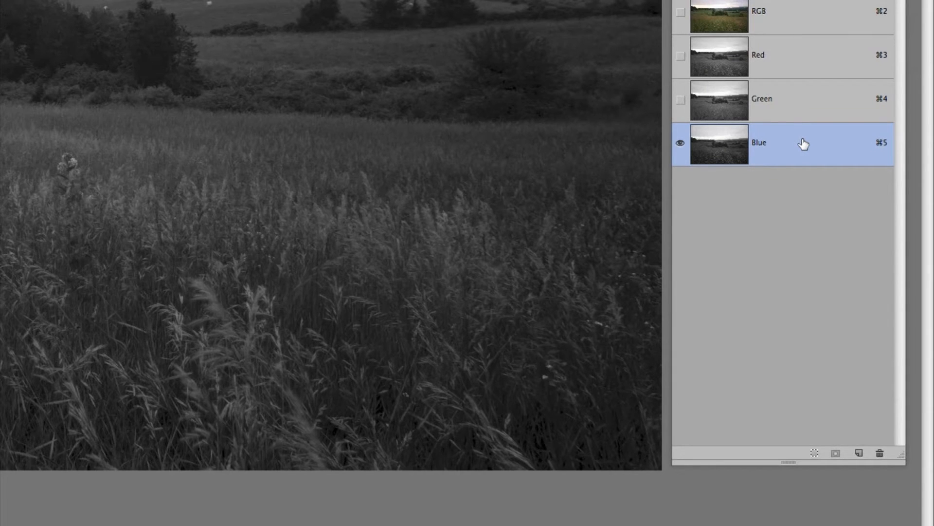
- Try duplicating the Blue channel directly under its default name, and undo the copy
drag(804, 144, 860, 455)
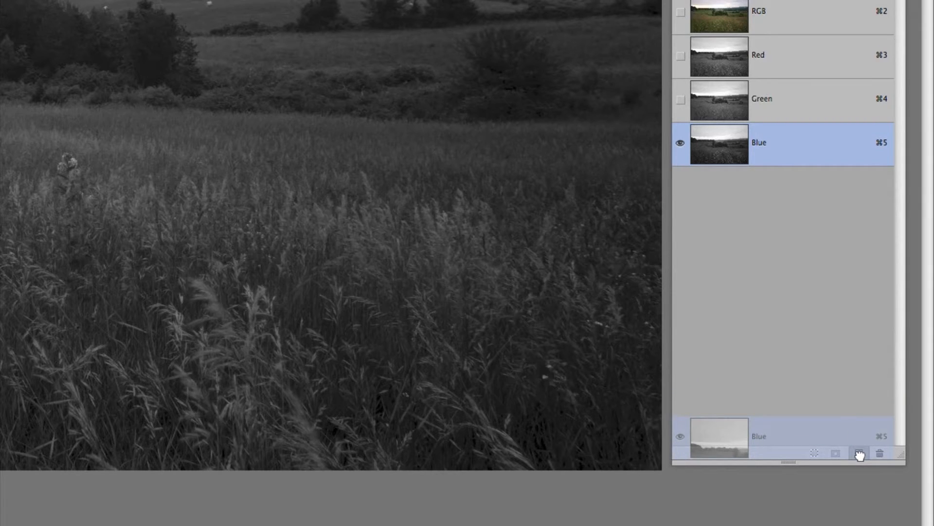
drag(860, 455, 860, 455)
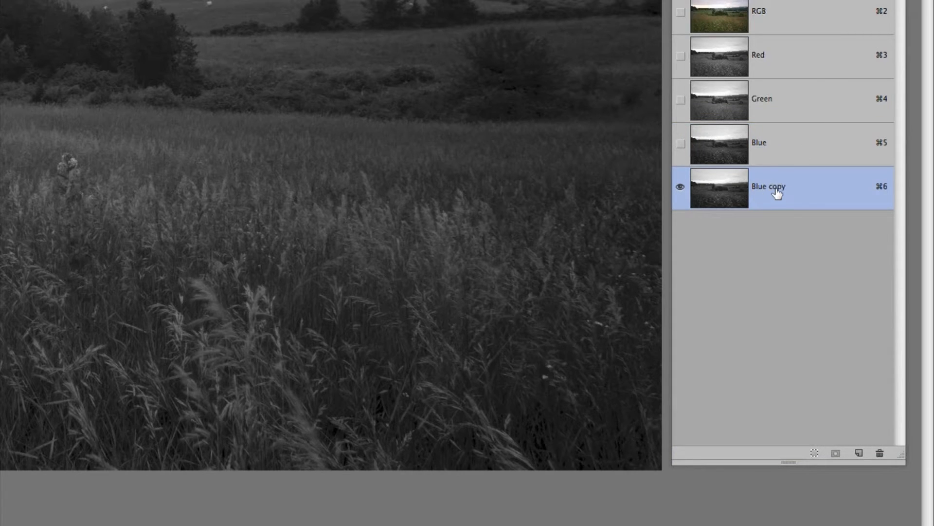
key(super+z)
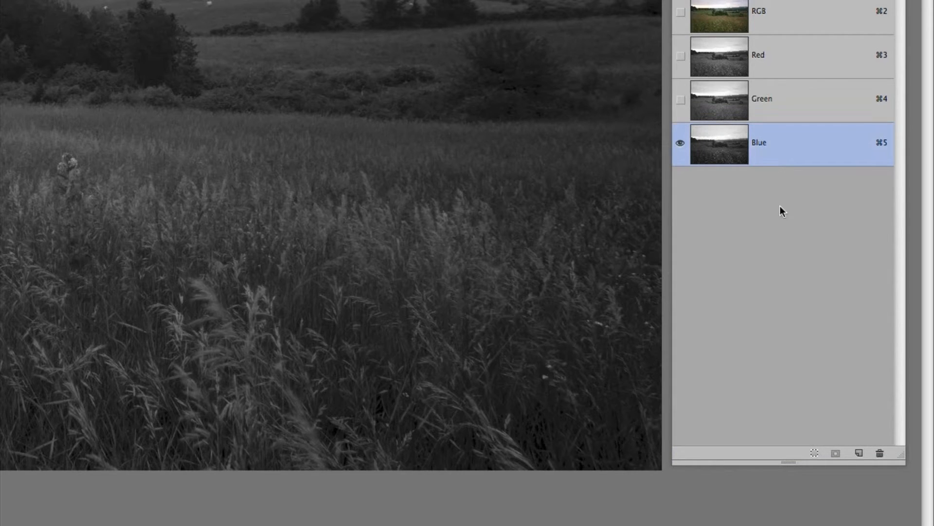
- Duplicate the Blue channel within sky_light.psd under the name Sky, and display only the new channel
drag(808, 154, 797, 139)
right_click(797, 141)
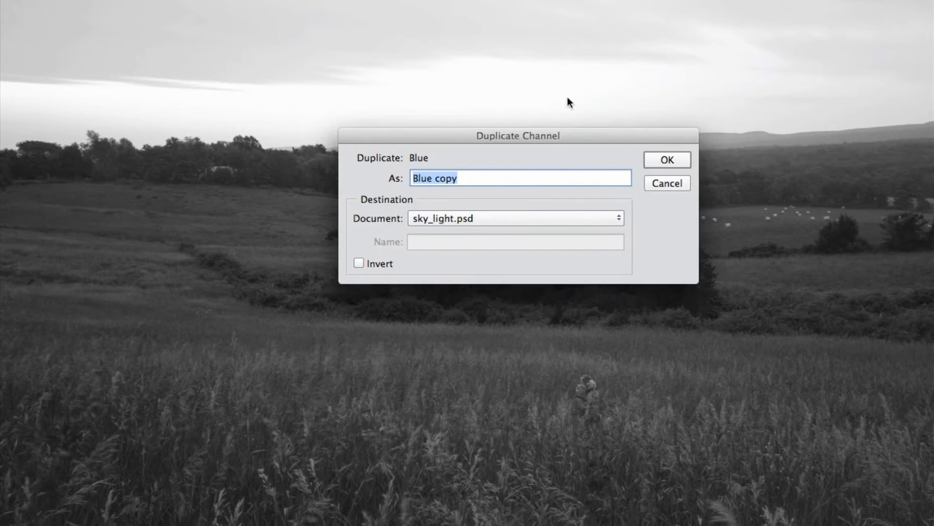
click(474, 178)
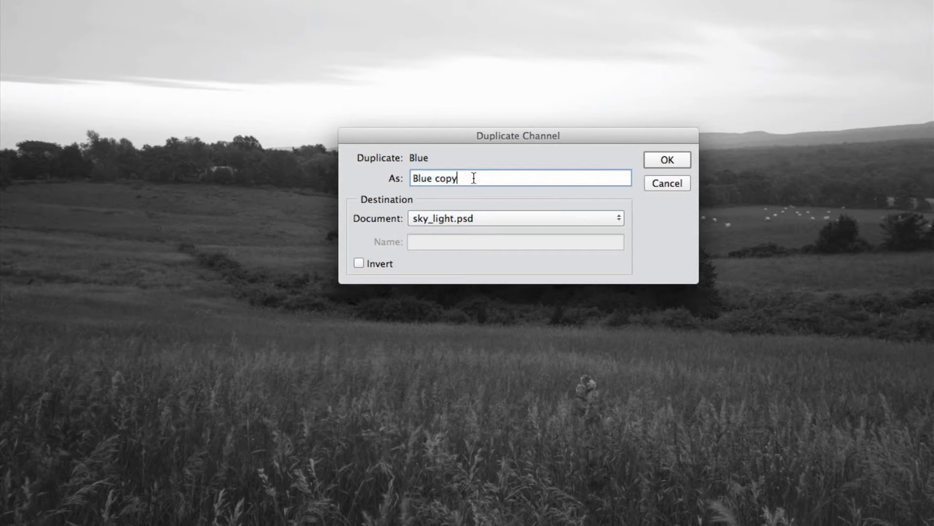
drag(473, 178, 334, 168)
text(Sky)
key(Return)
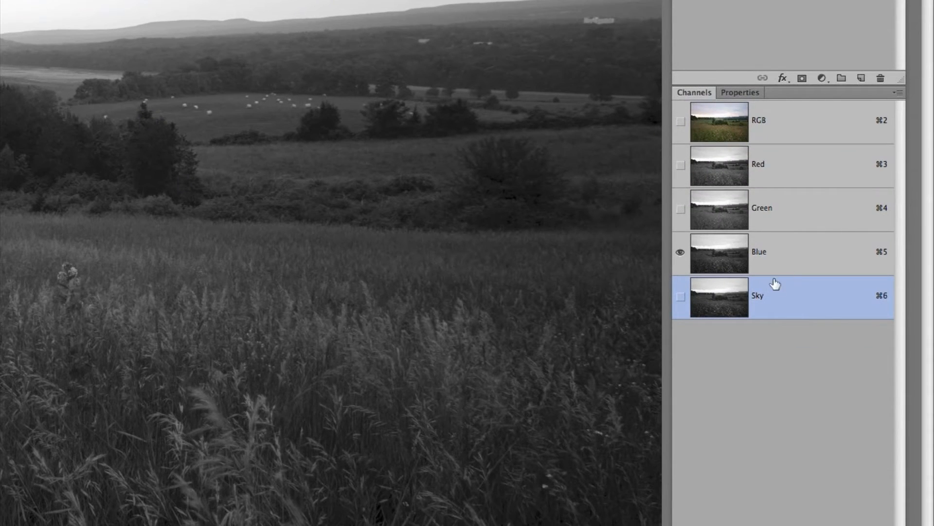
click(784, 254)
click(766, 296)
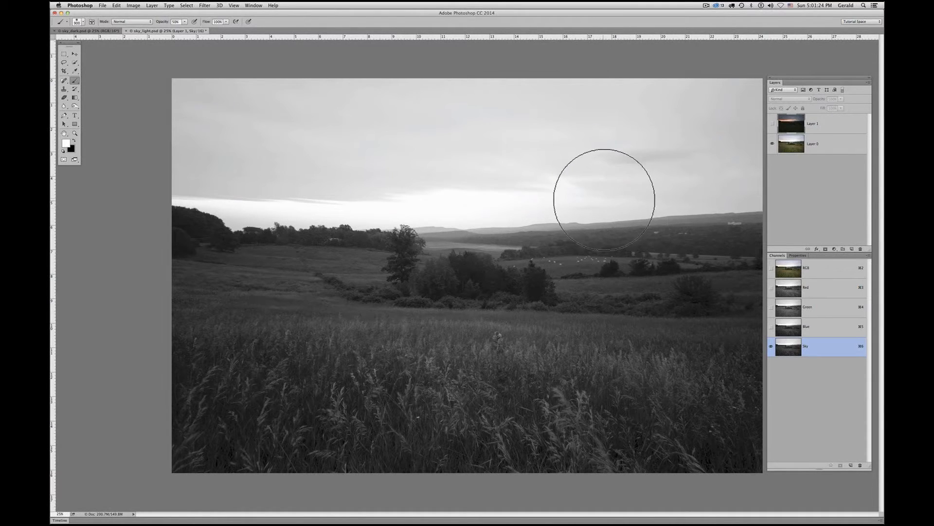
- Apply Curves to the Sky channel with the black point at input 104 and the white point at input 171
click(75, 53)
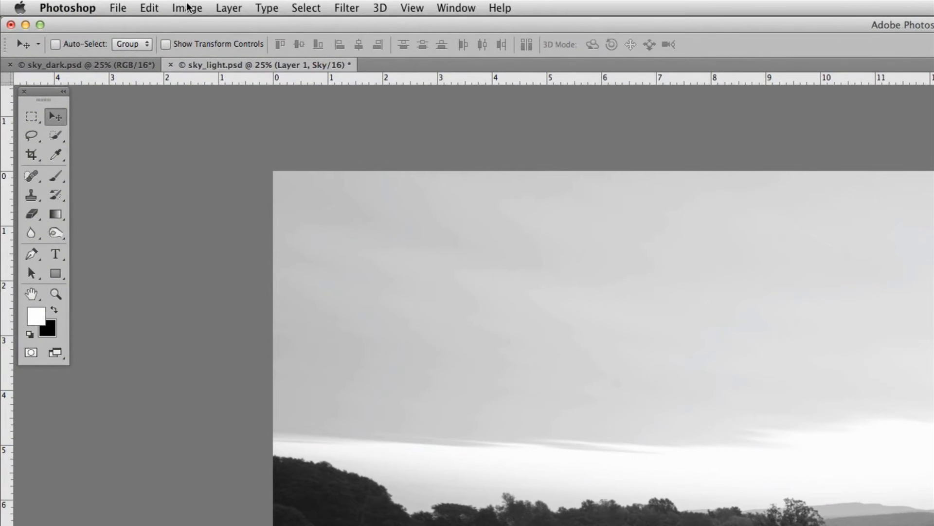
click(187, 6)
mouse_move(195, 45)
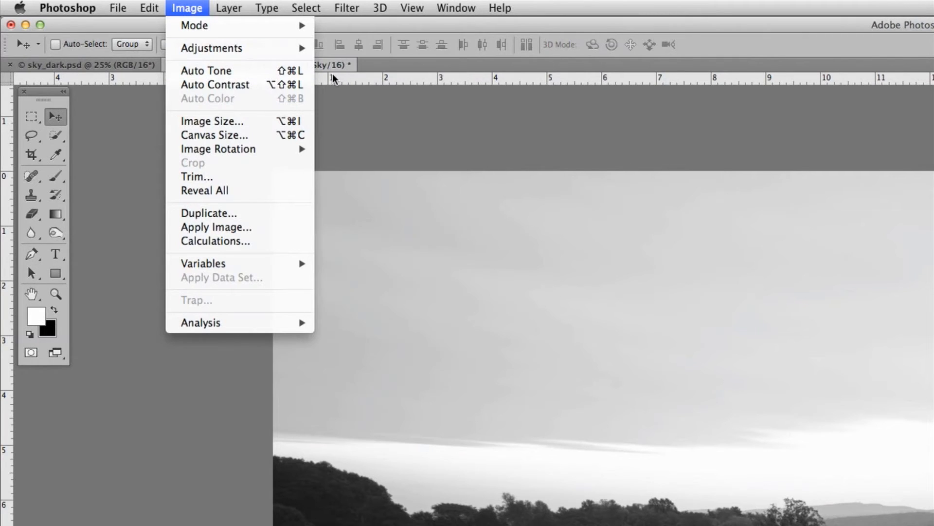
mouse_move(286, 53)
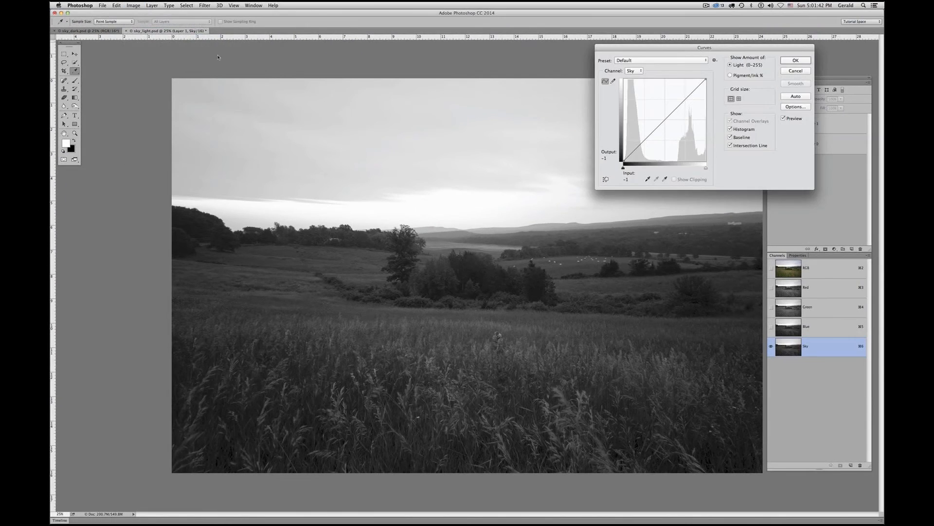
drag(701, 47, 543, 66)
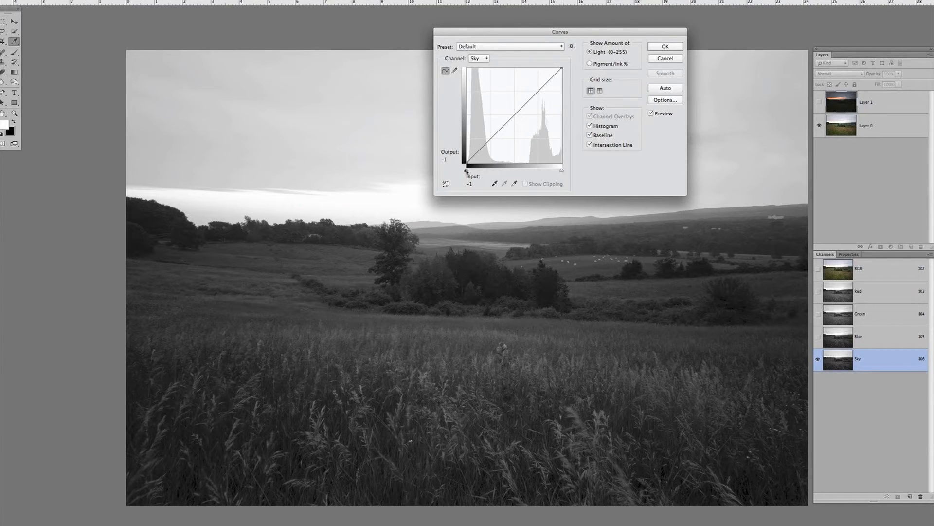
drag(465, 170, 506, 174)
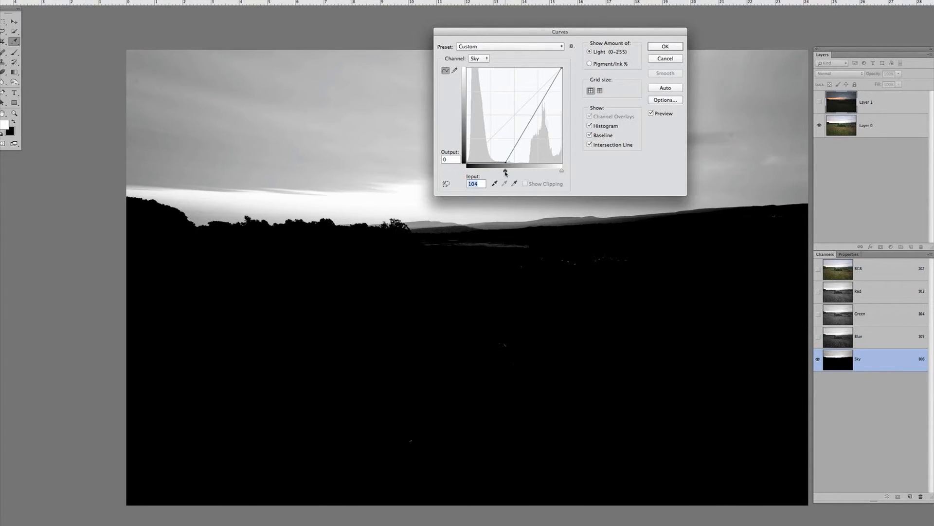
click(562, 171)
drag(562, 171, 533, 170)
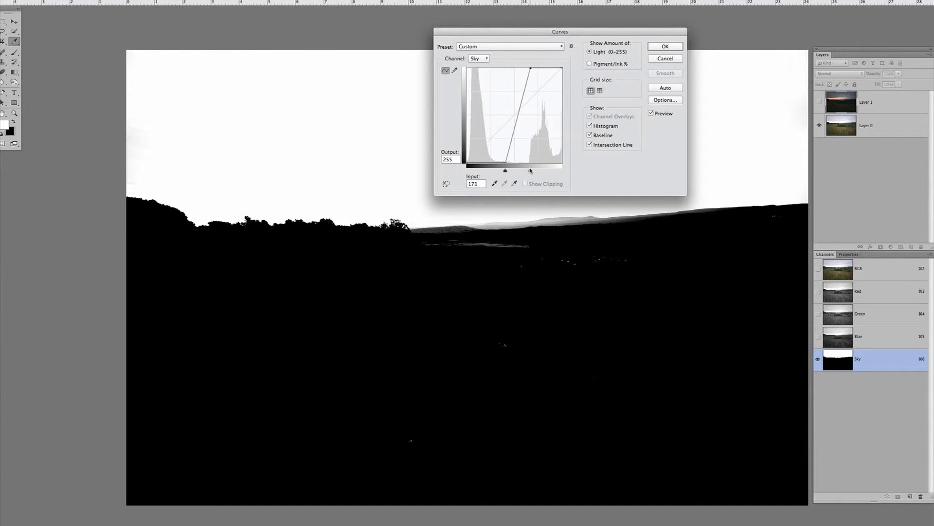
drag(531, 171, 530, 170)
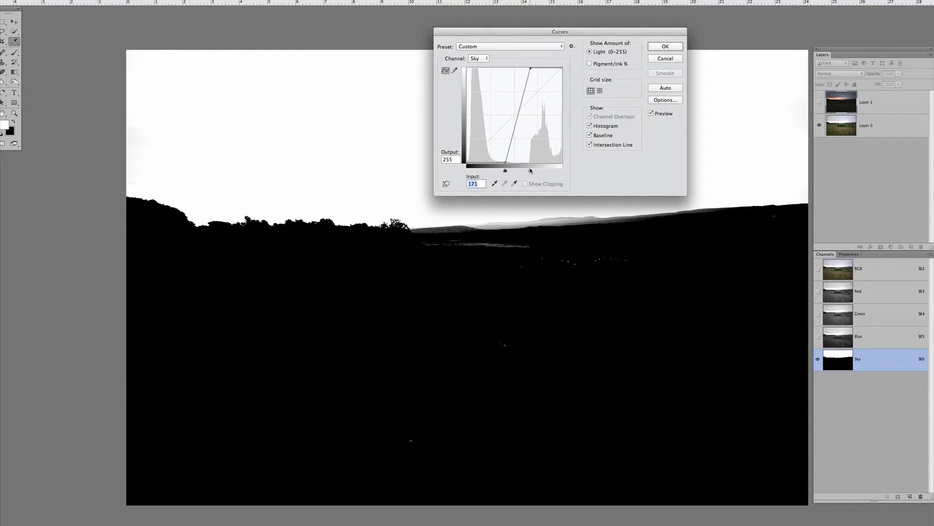
click(665, 46)
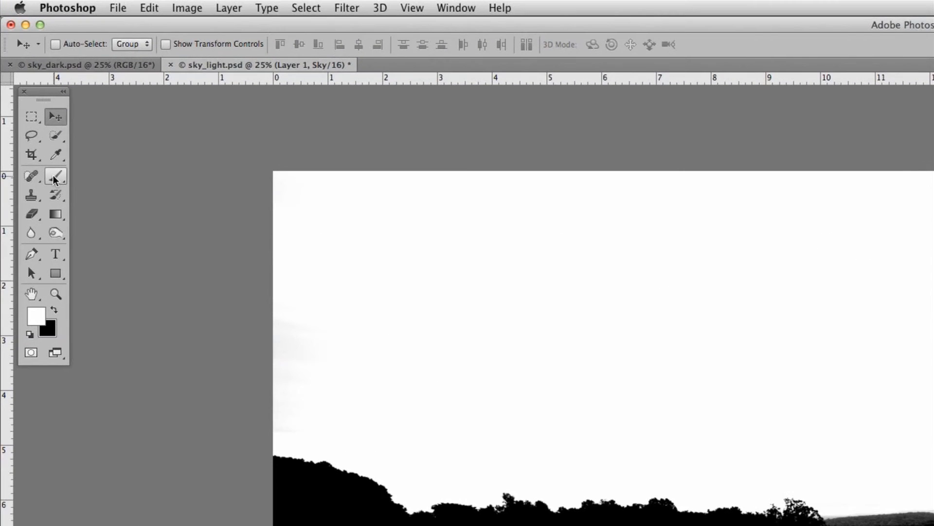
- Set up a white 500 px brush at 100% opacity in Overlay mode for cleaning up the Sky channel
click(41, 135)
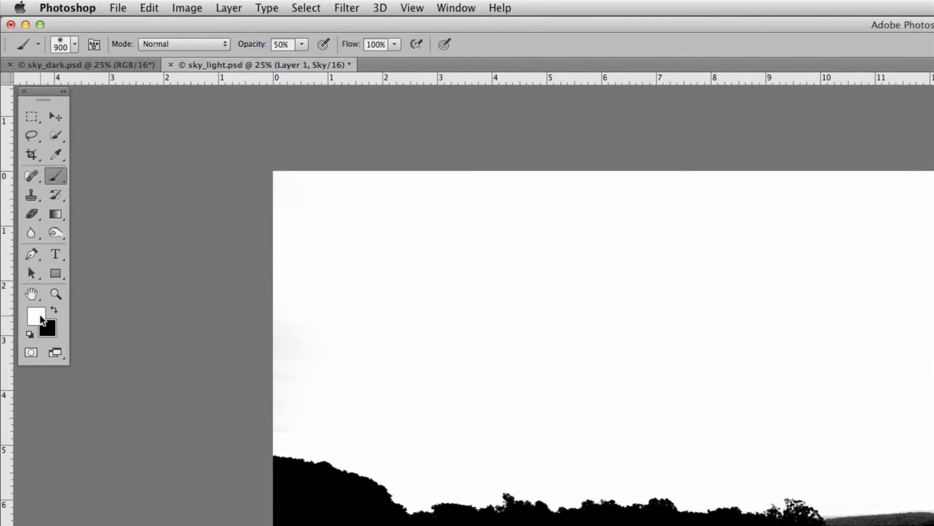
mouse_move(302, 44)
mouse_down()
mouse_move(303, 57)
mouse_move(344, 62)
mouse_up()
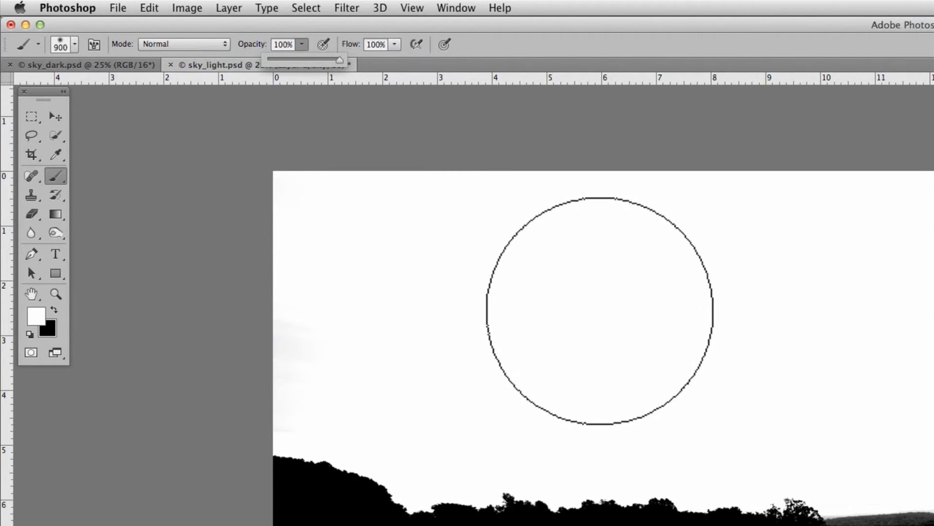
key(bracketleft)
key(bracketleft)
key(bracketleft)
key(bracketleft)
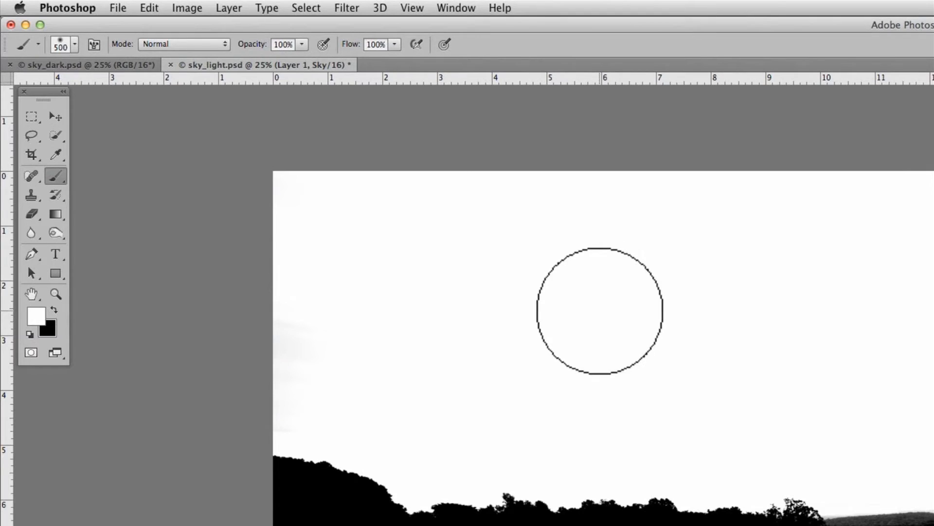
click(176, 46)
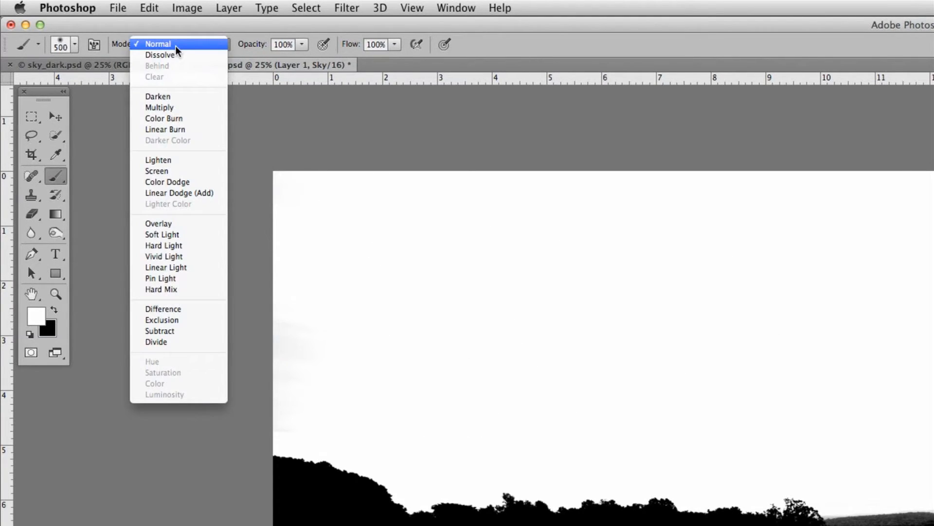
click(197, 229)
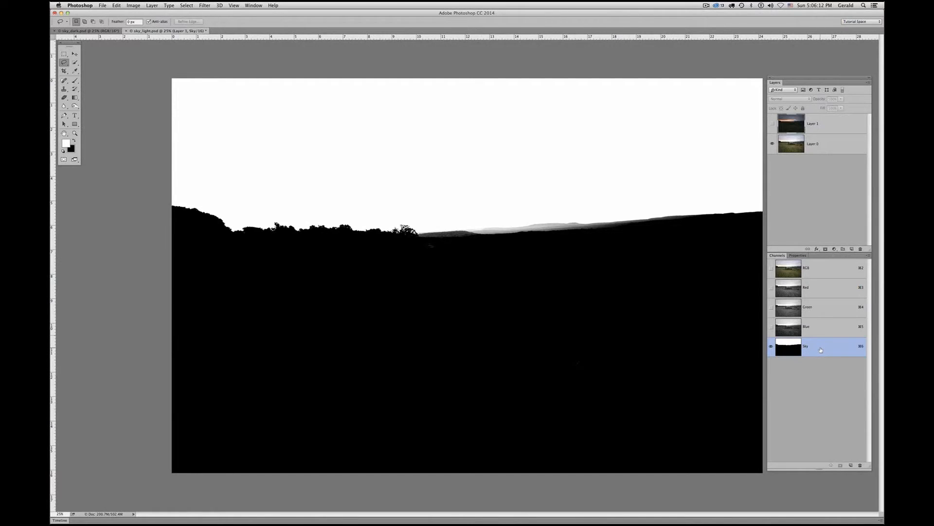
- Try duplicating the Sky channel directly under its default name, and undo the copy
drag(821, 350, 851, 466)
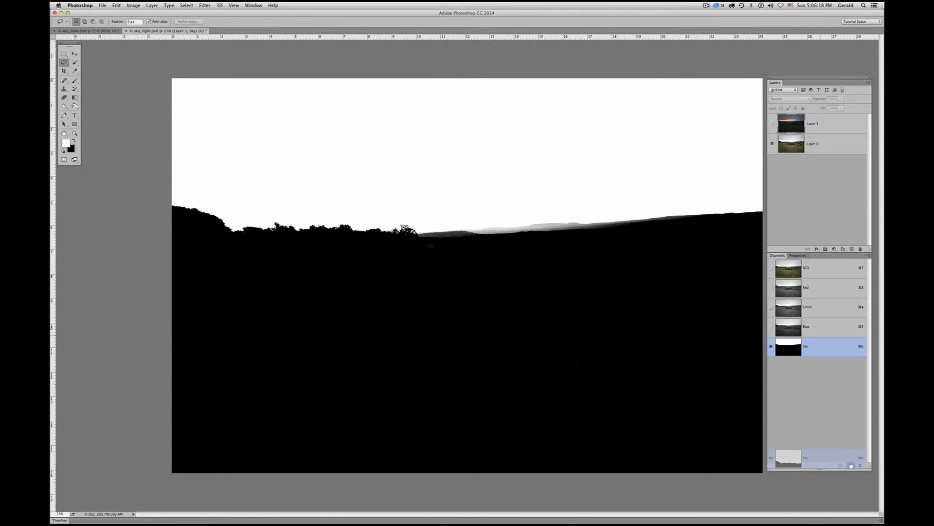
drag(851, 467, 851, 466)
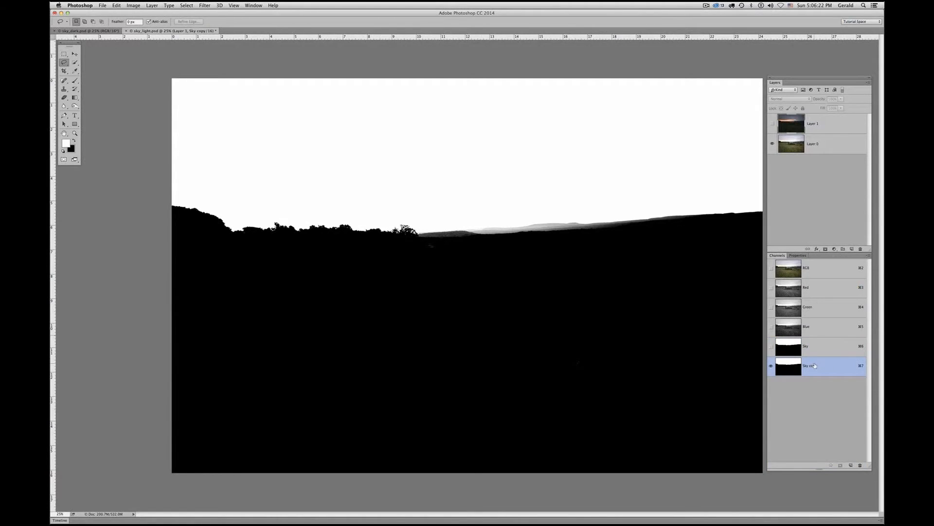
key(super+z)
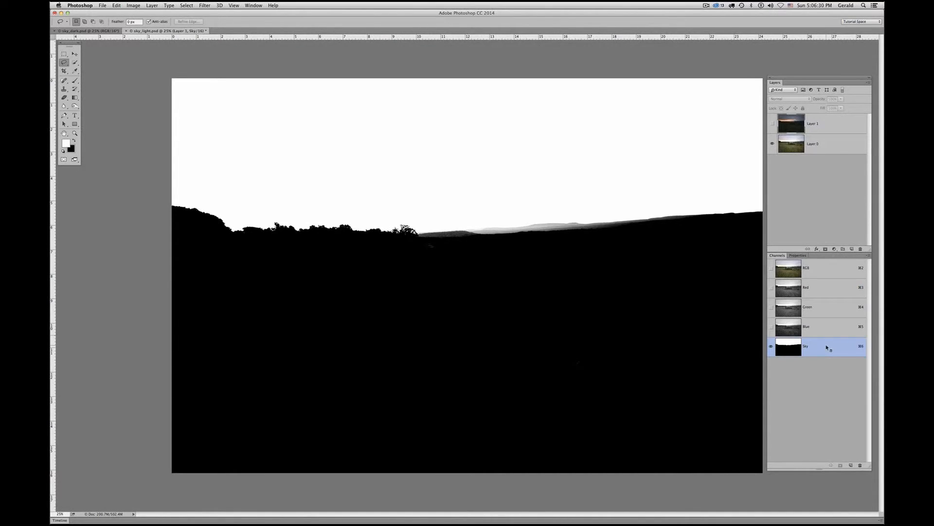
- Duplicate the Sky channel within sky_light.psd under the name Foreground, and invert the new channel
right_click(827, 347)
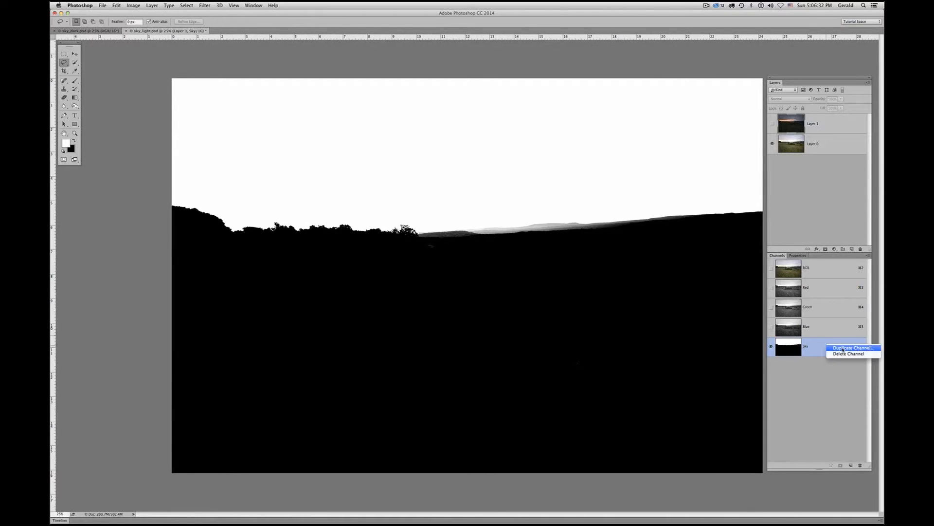
click(842, 347)
text(Foreground)
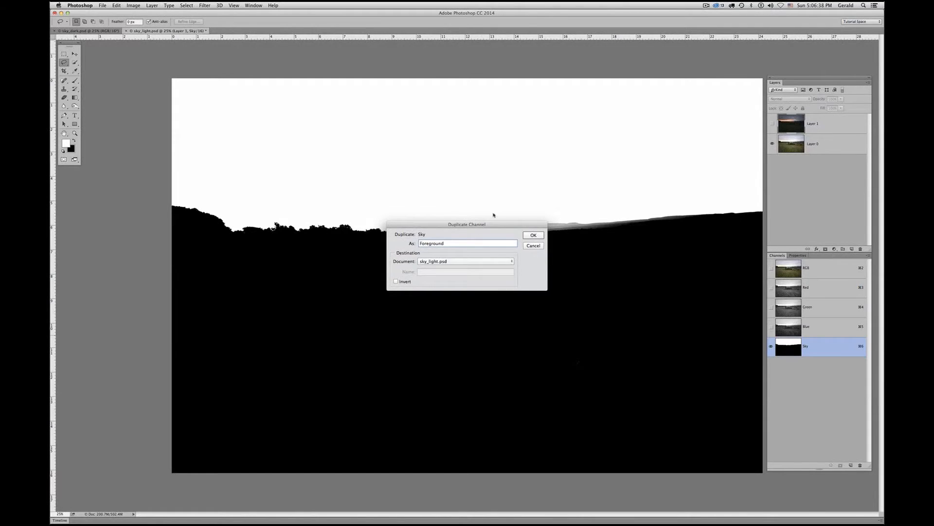
click(533, 235)
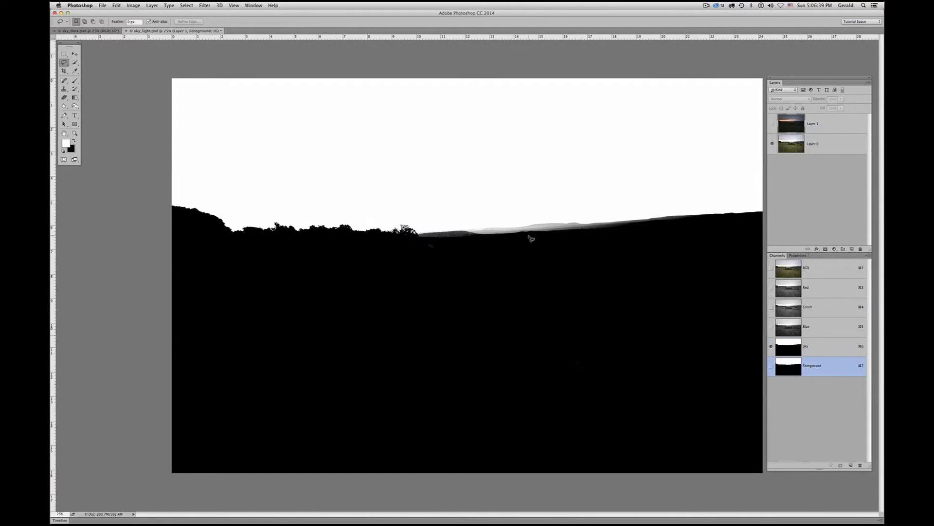
click(822, 366)
key(super+i)
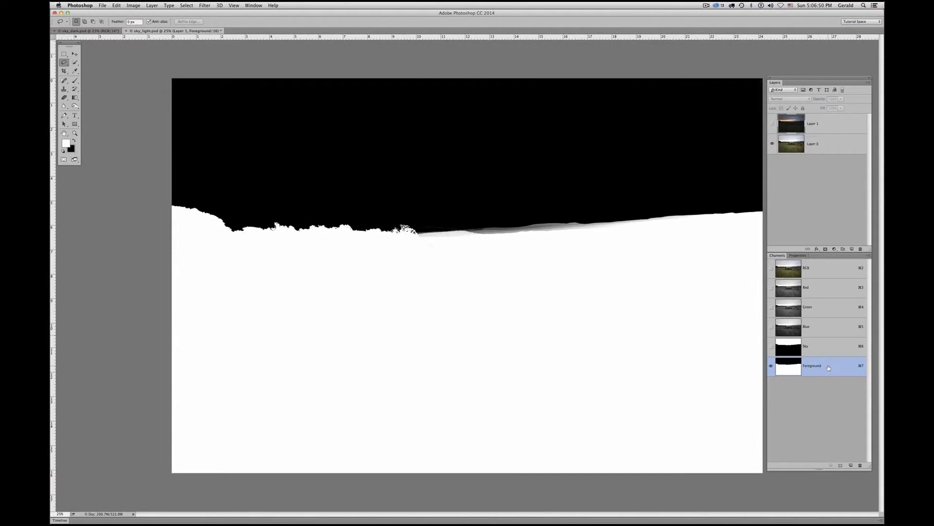
- Compare the Sky and Foreground channels by displaying them alternately, along with the RGB composite
click(831, 347)
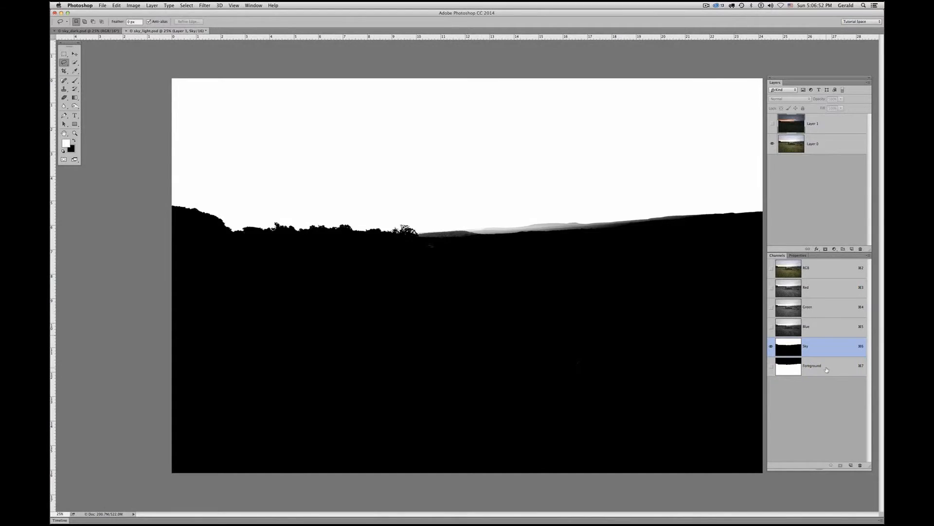
click(826, 369)
click(824, 347)
click(822, 367)
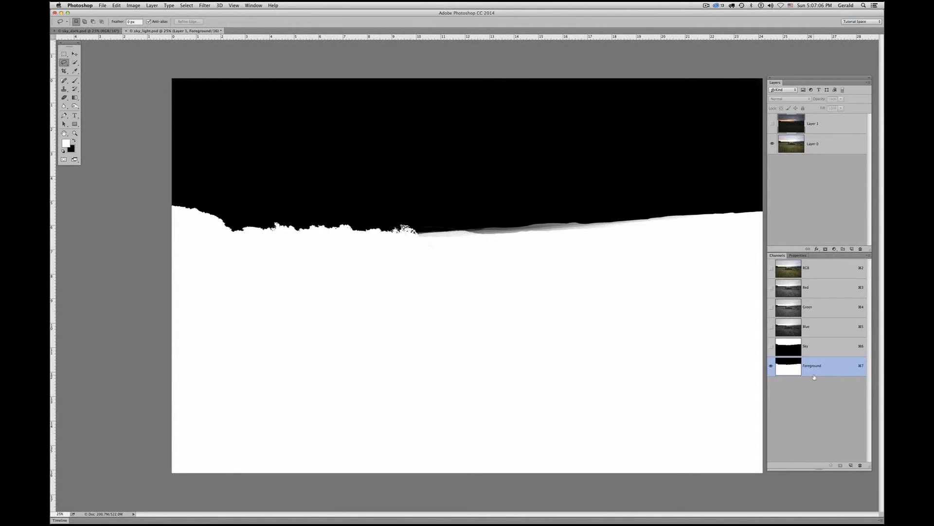
click(821, 273)
click(821, 348)
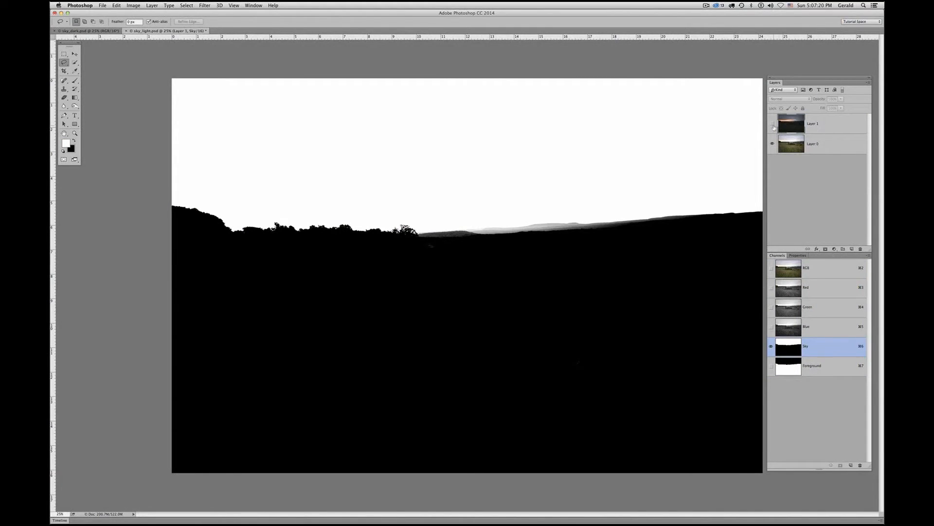
- Make Layer 1 visible and the active layer, with the RGB composite displayed instead of the Sky channel
click(773, 124)
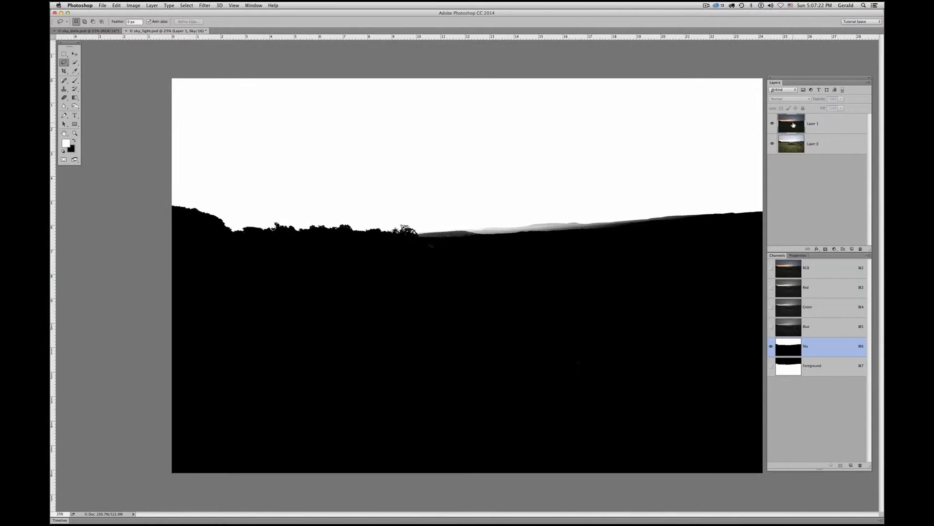
click(793, 124)
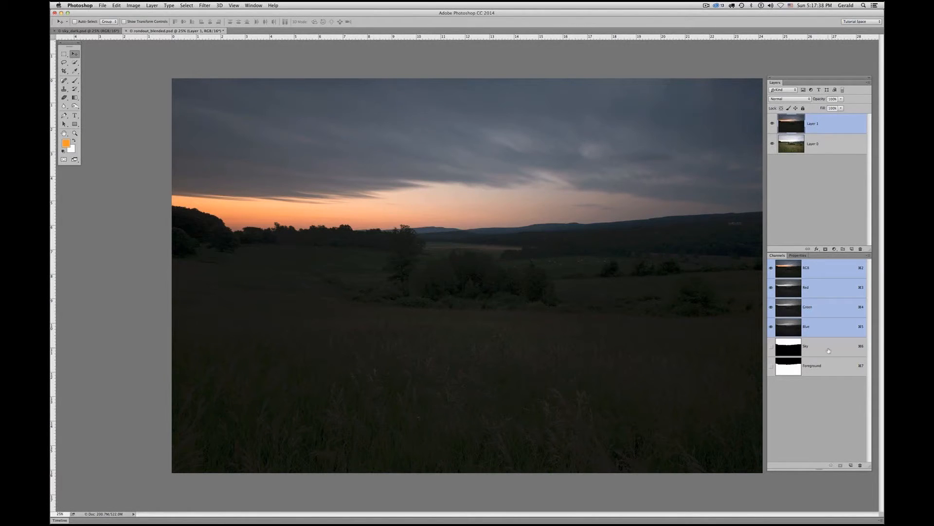
click(829, 351)
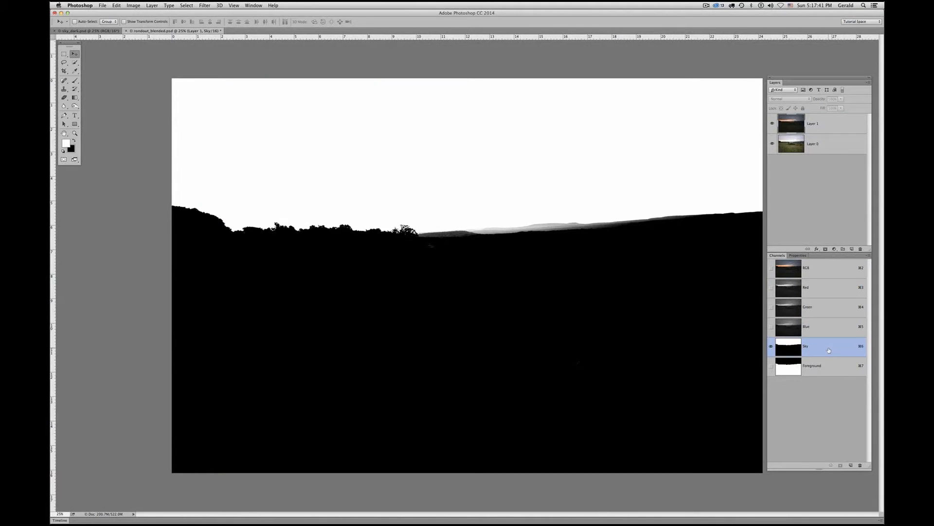
click(822, 125)
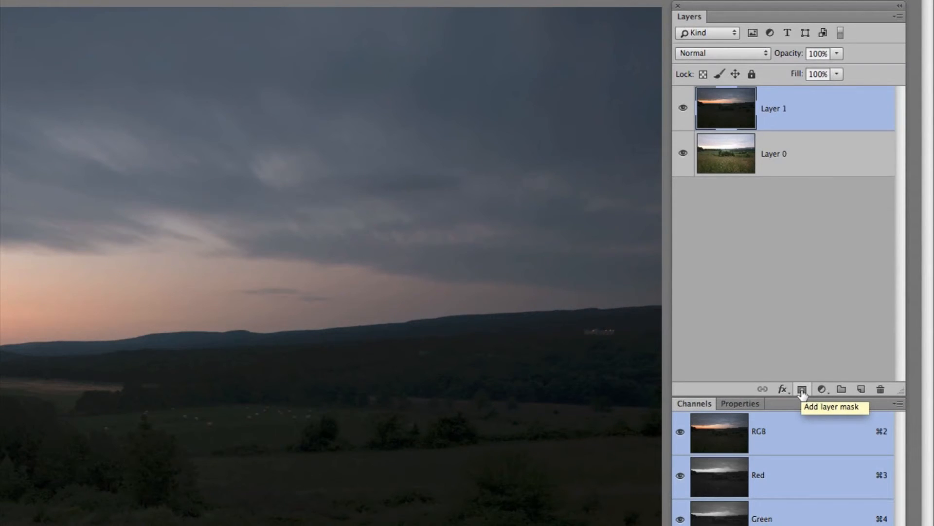
- Try a white layer mask on Layer 1, undo it, and add a black mask that hides the whole layer
click(802, 389)
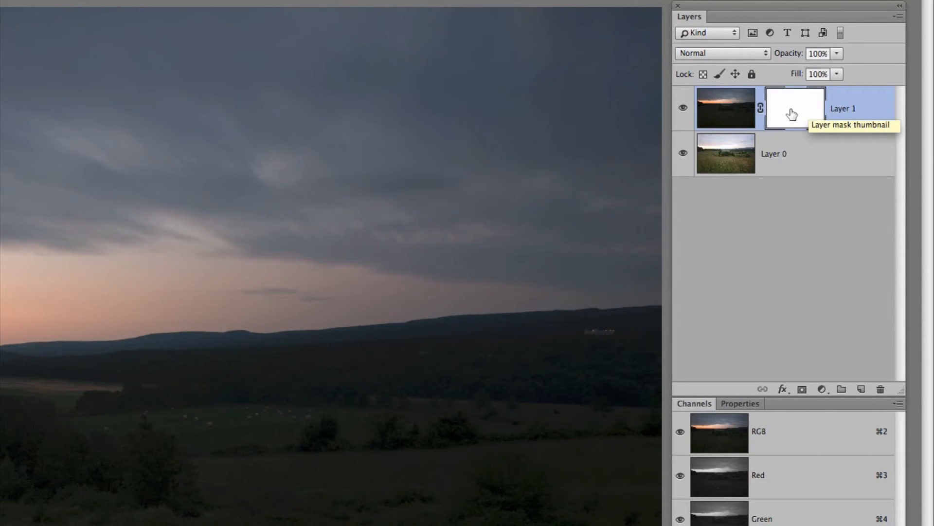
key(super+z)
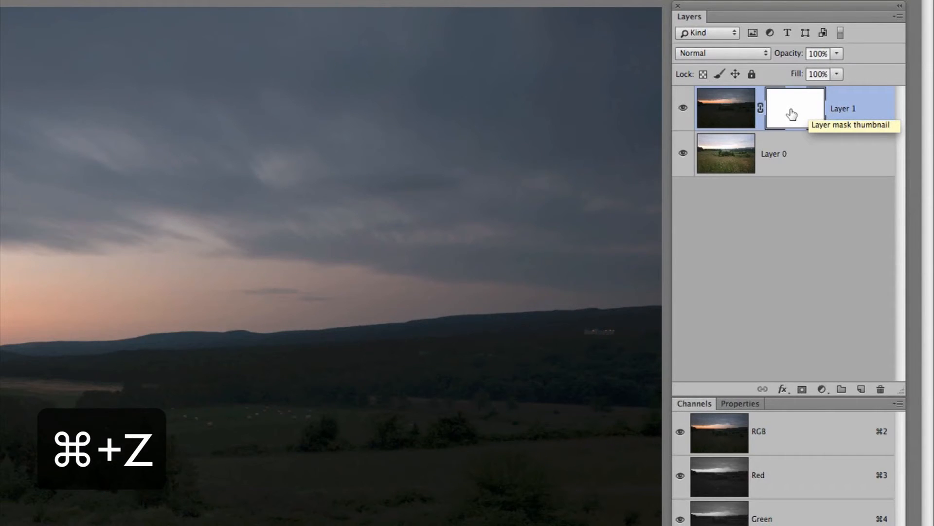
key(super+z)
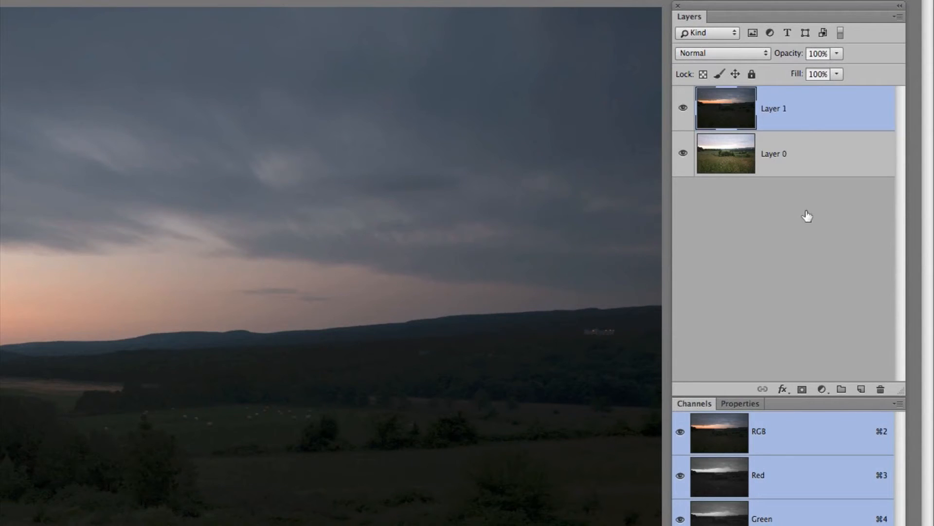
alt+click(802, 389)
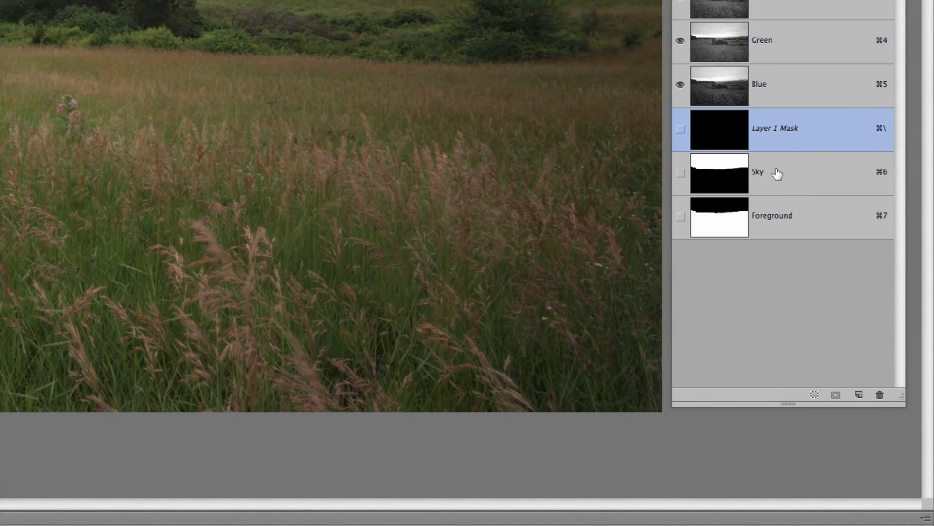
- Display the Sky channel, load it as a selection, and deselect it
click(810, 367)
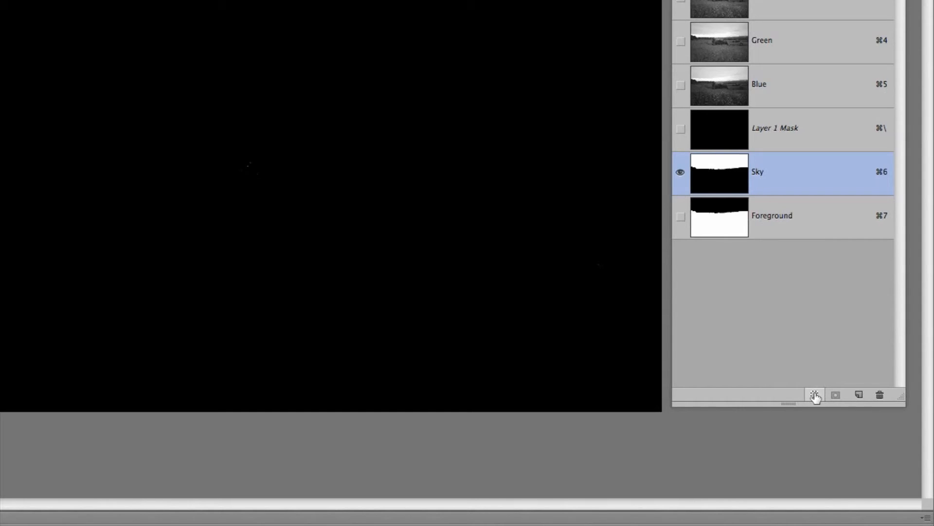
click(815, 395)
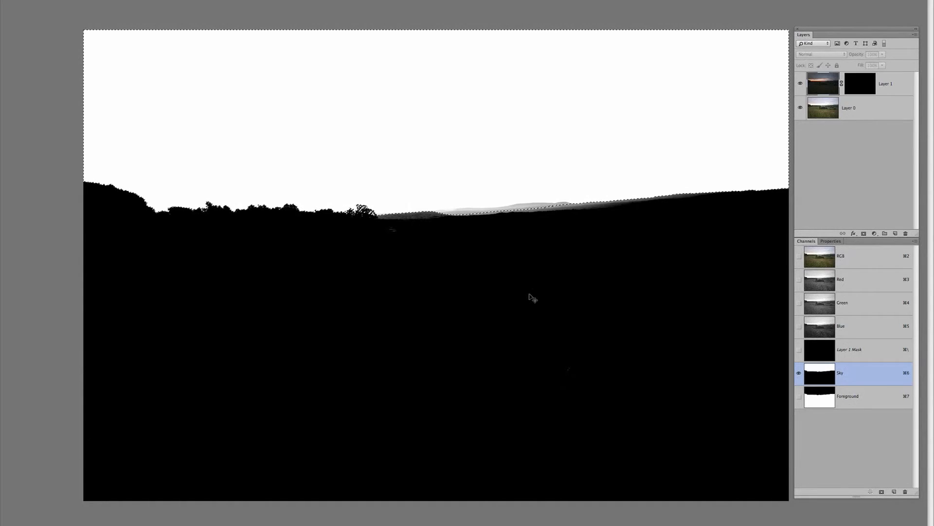
key(super+d)
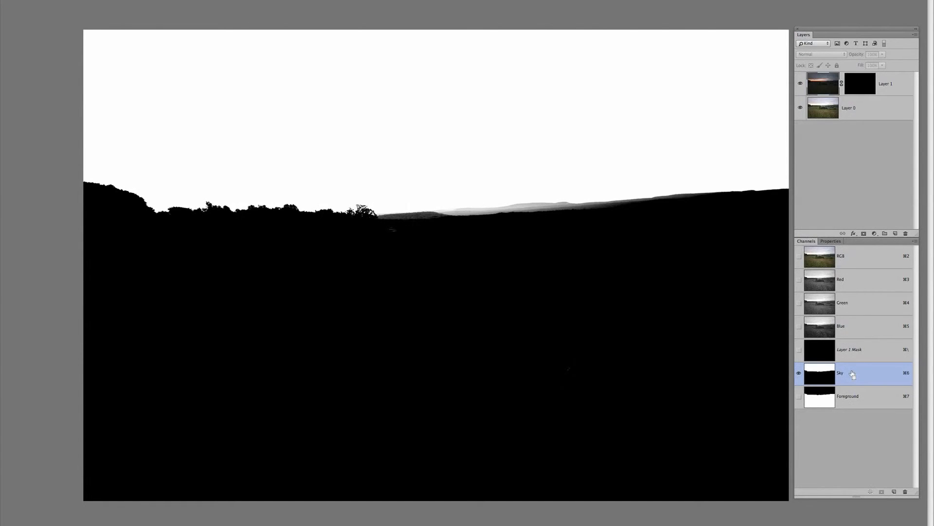
- Load the Sky channel as a selection and make Layer 1's mask the active target
super+click(818, 374)
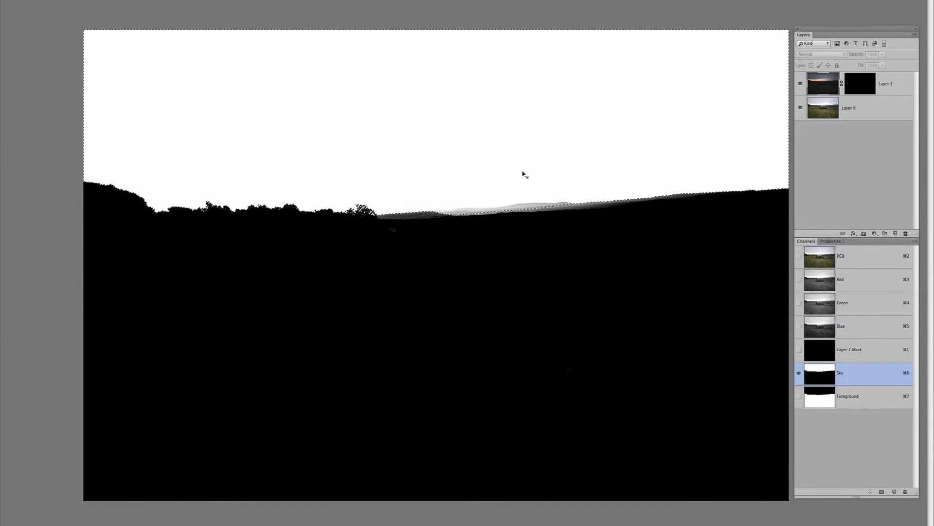
click(820, 81)
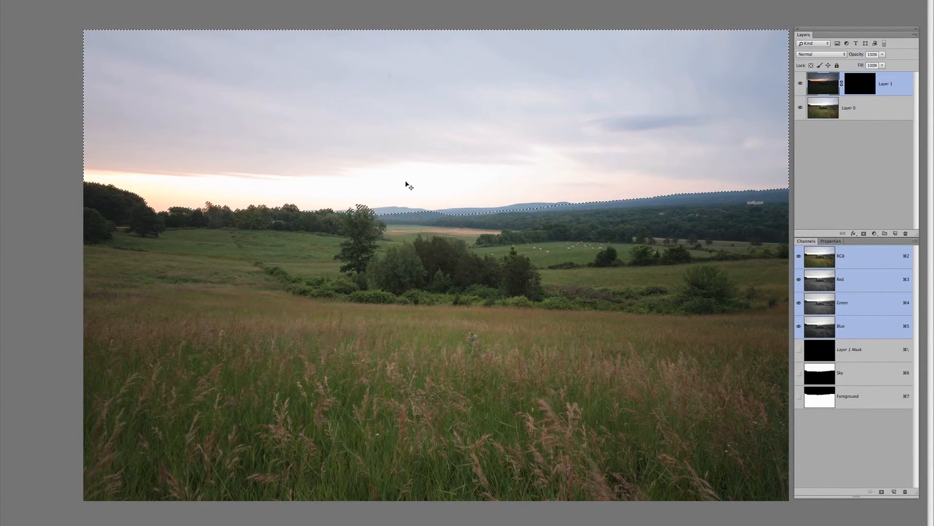
click(861, 81)
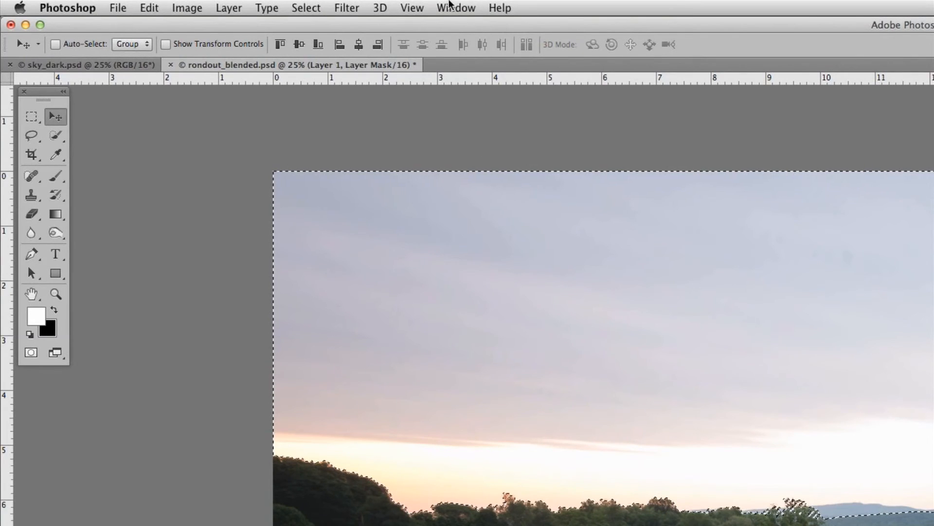
- Hide the marching ants of the sky selection by turning off Extras
click(452, 7)
mouse_move(408, 10)
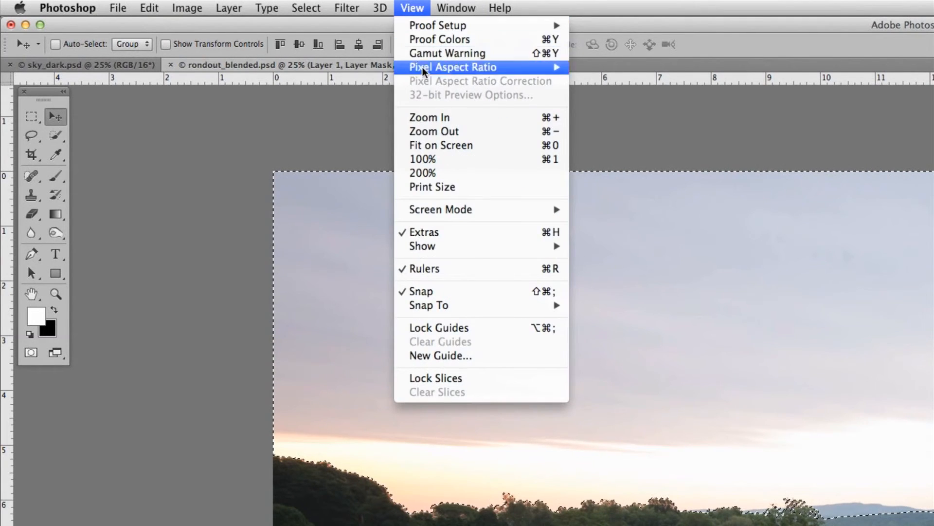
click(443, 231)
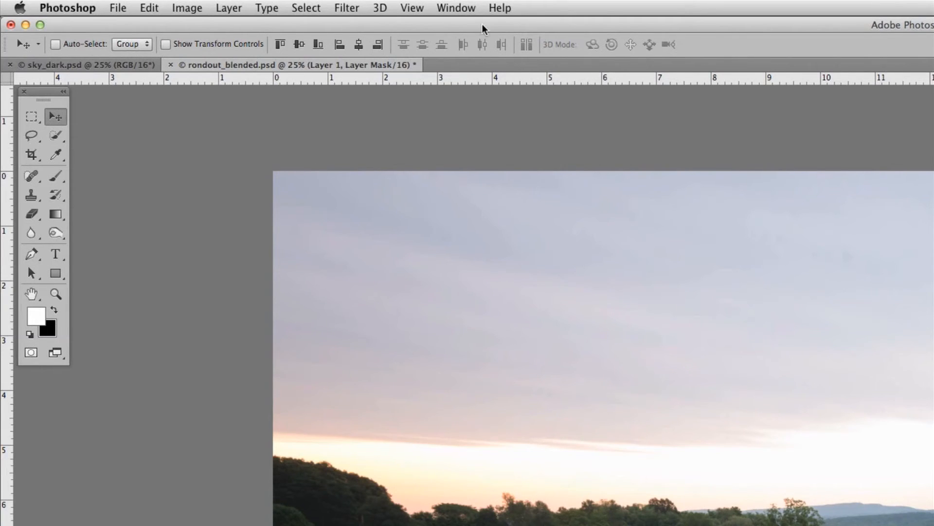
click(412, 8)
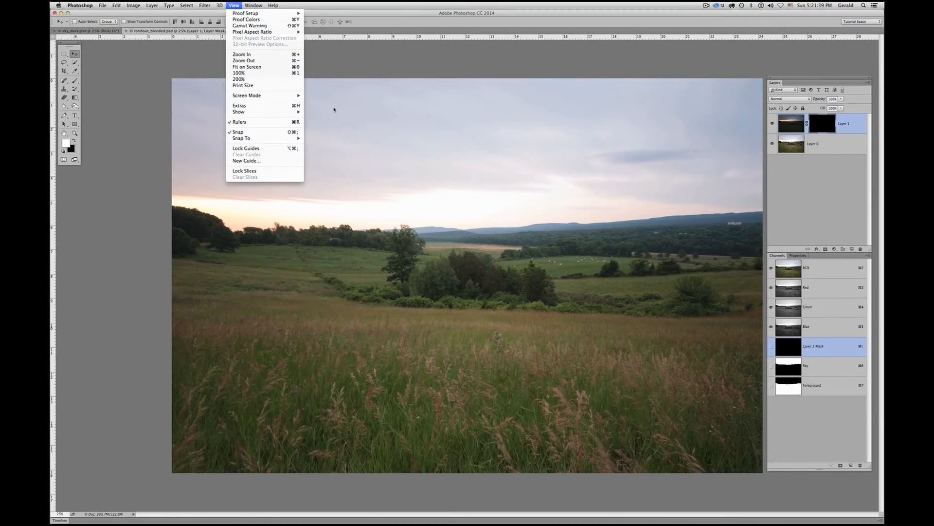
click(835, 222)
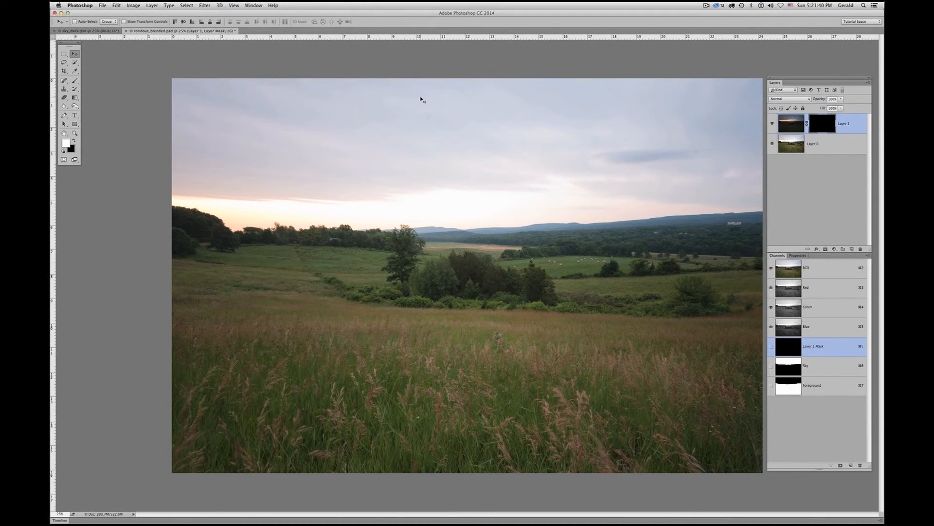
- Load the Sky channel as a selection over Layer 1's mask, deselect it, and load it once more
key(super)
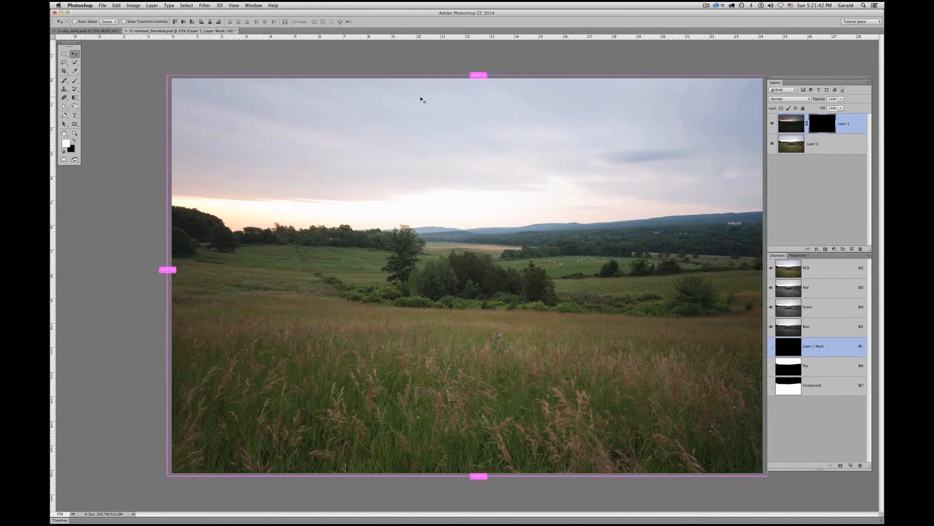
key(super+alt+6)
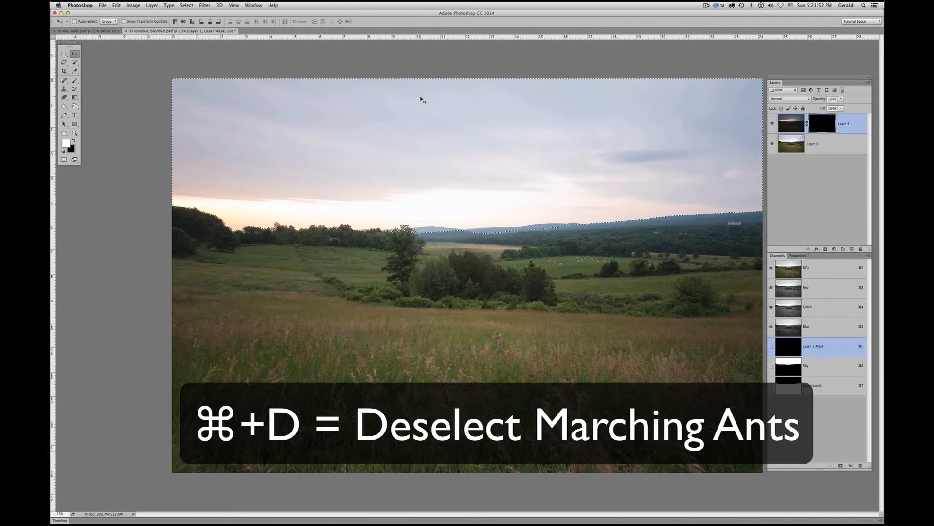
key(super+d)
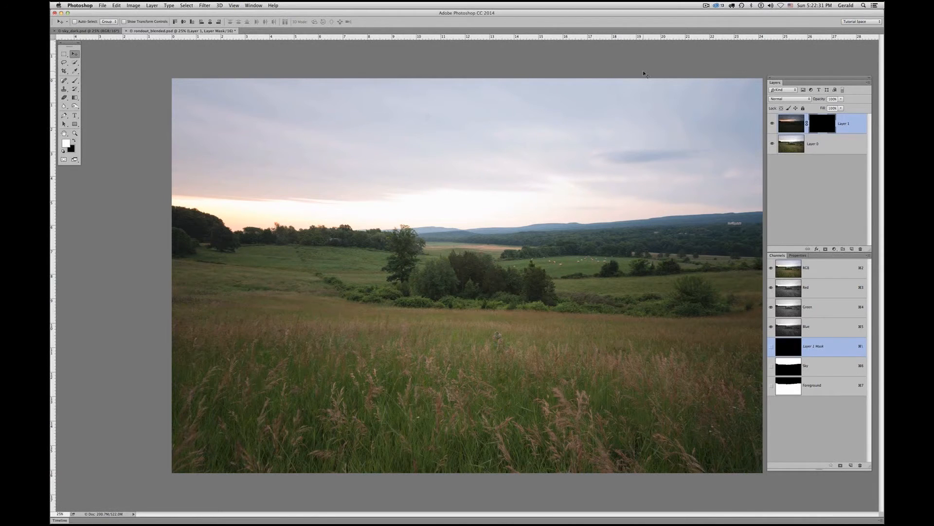
key(super+alt+6)
- Try adding a Levels adjustment layer masked by the sky selection, and undo it
click(835, 249)
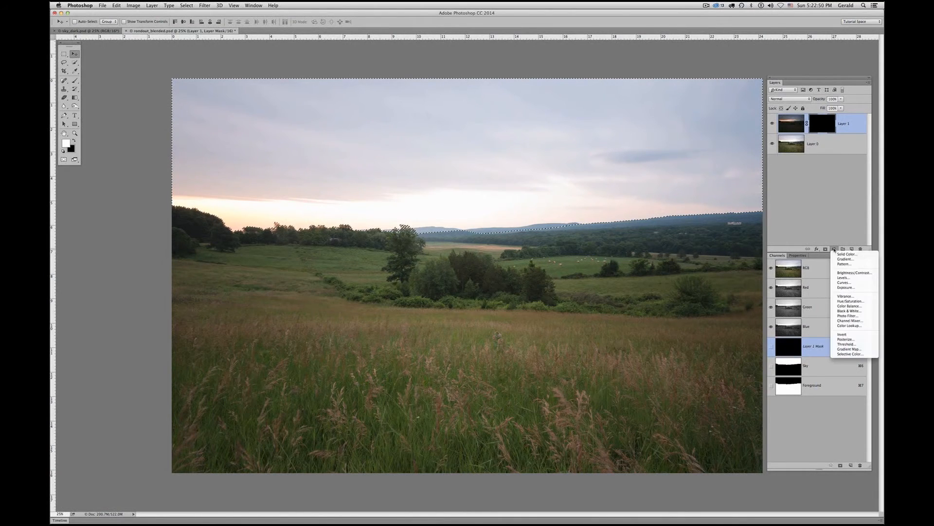
click(853, 279)
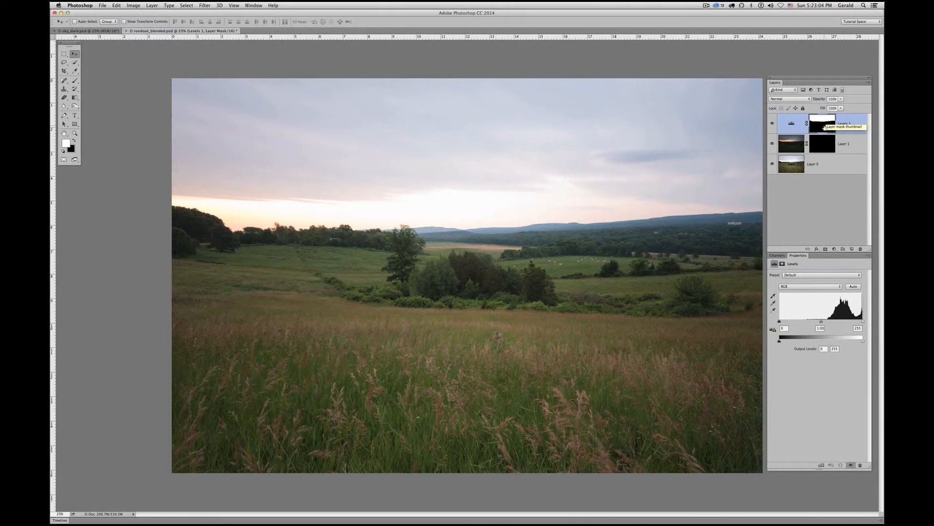
key(super+z)
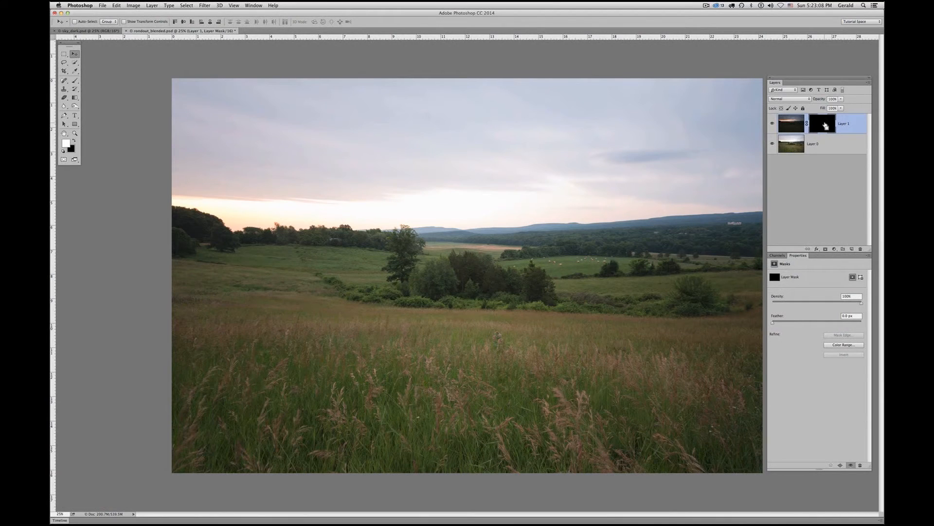
- Bring back the channel list, target the RGB composite briefly, and make Layer 1's mask active again with the sky selection loaded
super+click(826, 126)
click(780, 256)
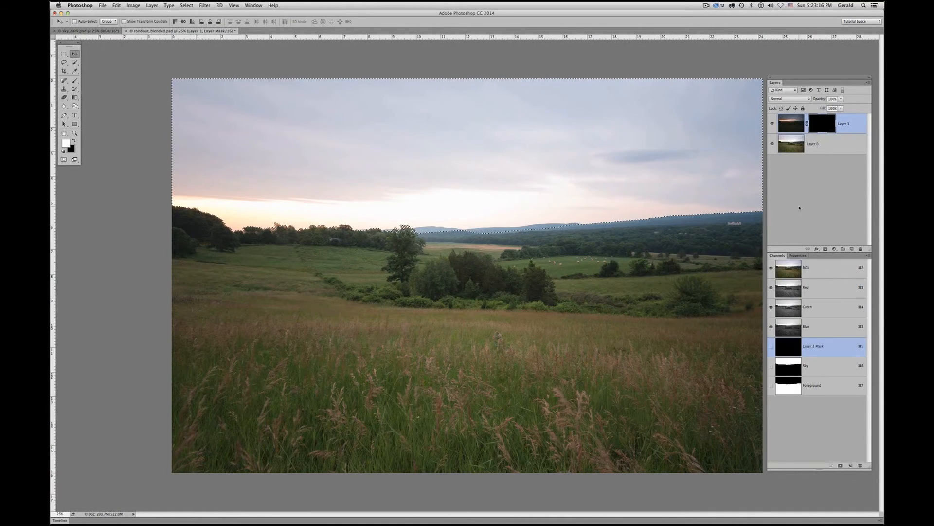
key(super+2)
click(697, 71)
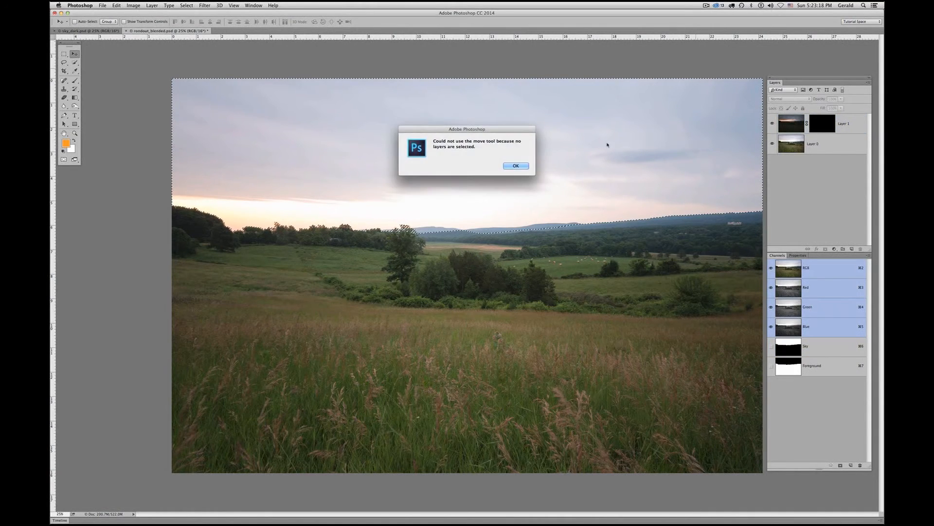
click(514, 165)
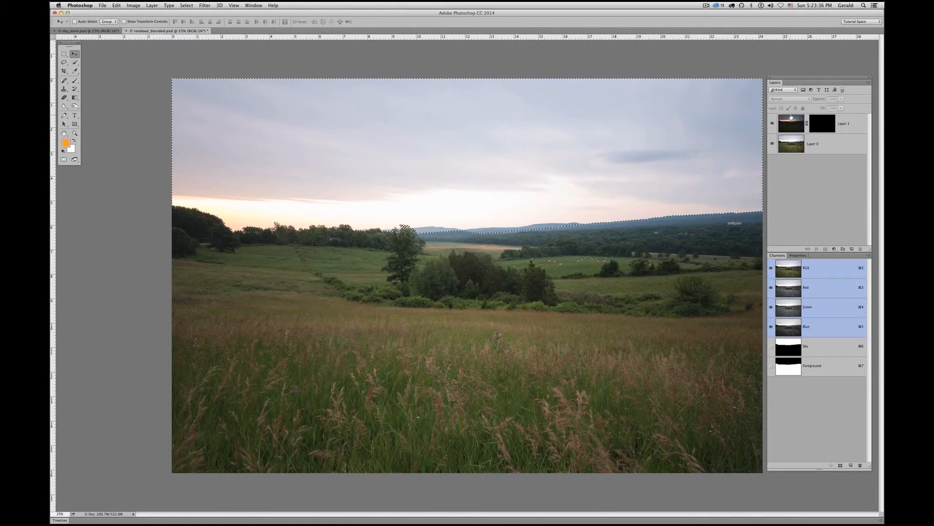
click(819, 120)
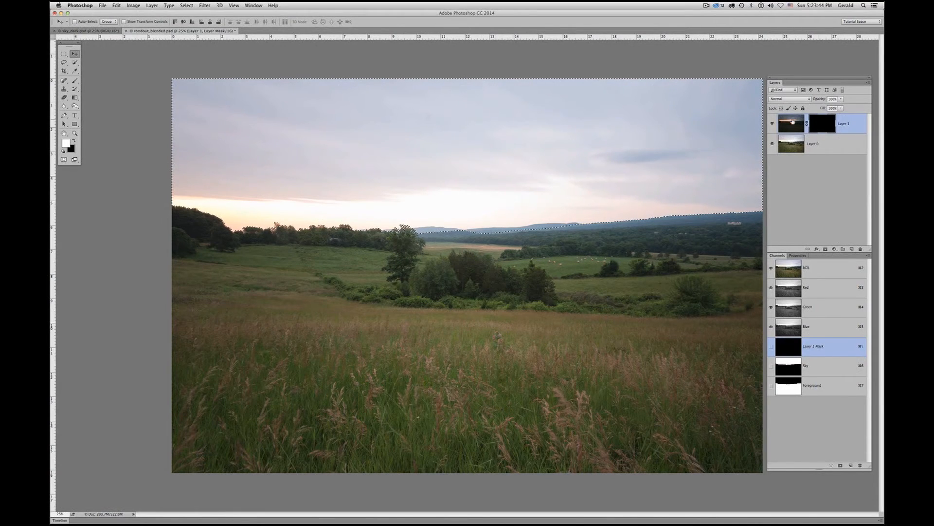
- Hide the sky selection's marching ants and set up the Brush at size 900, 40% opacity and Normal mode
key(super+d)
key(b)
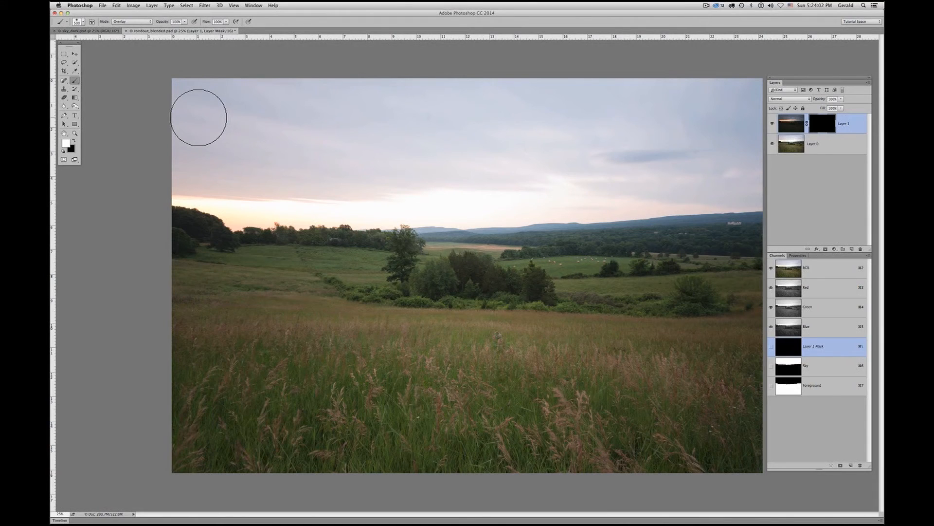
key(bracketright)
key(bracketright)
key(bracketright)
key(bracketright)
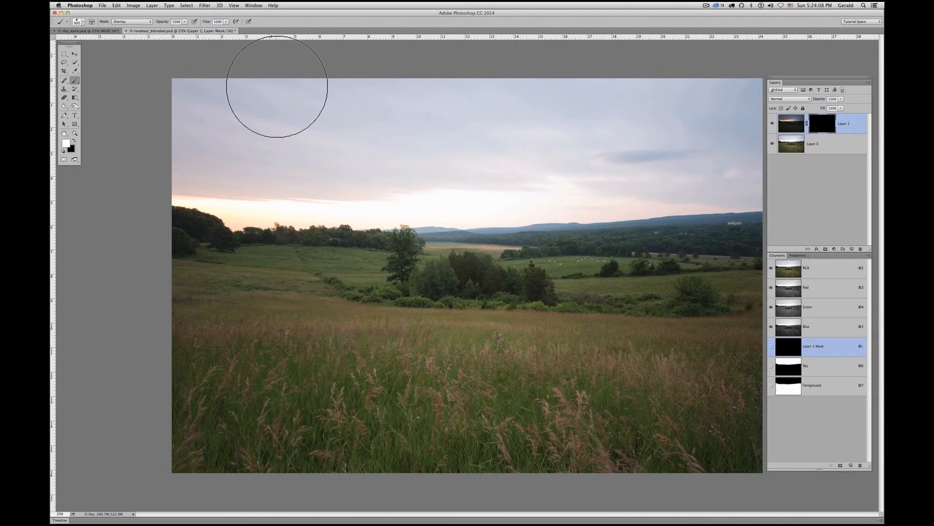
key(4)
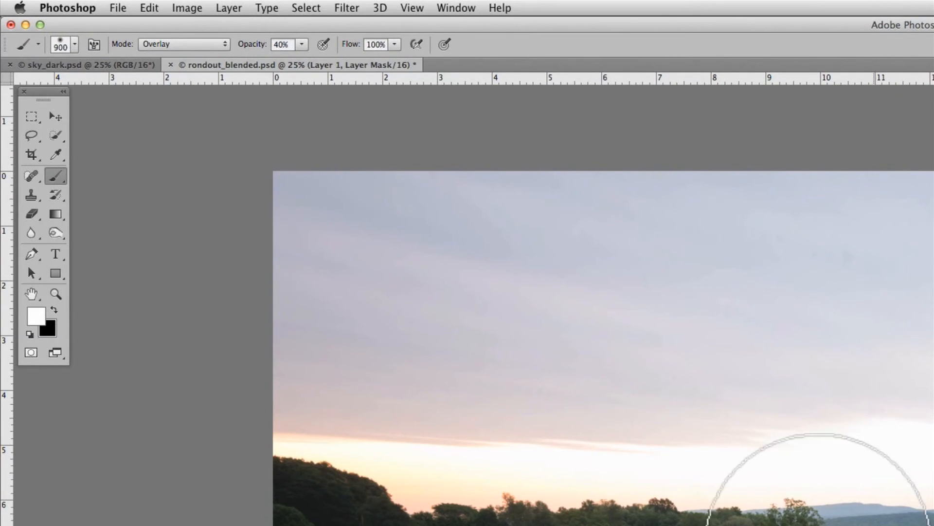
click(184, 42)
mouse_move(183, 6)
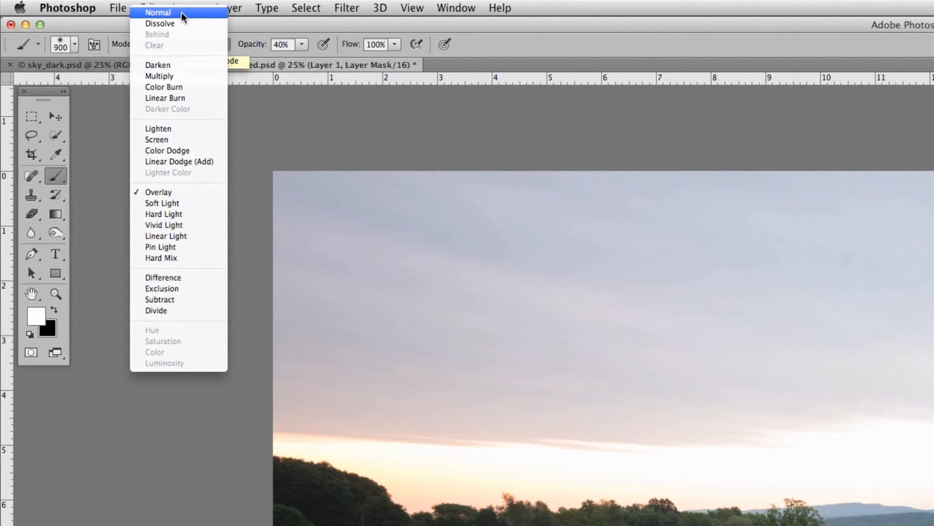
click(182, 13)
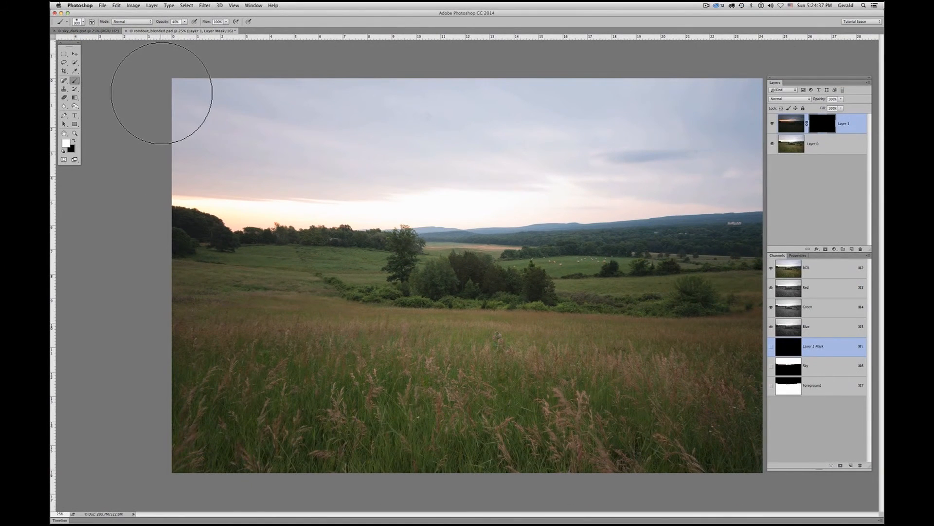
- Try painting white on Layer 1's mask across the sky at 40% opacity, and over the clouds and horizon at 100%
drag(146, 101, 419, 96)
drag(509, 98, 782, 115)
mouse_move(161, 97)
mouse_down()
mouse_move(448, 103)
mouse_move(633, 86)
mouse_move(751, 105)
mouse_move(818, 129)
mouse_up()
drag(196, 126, 497, 129)
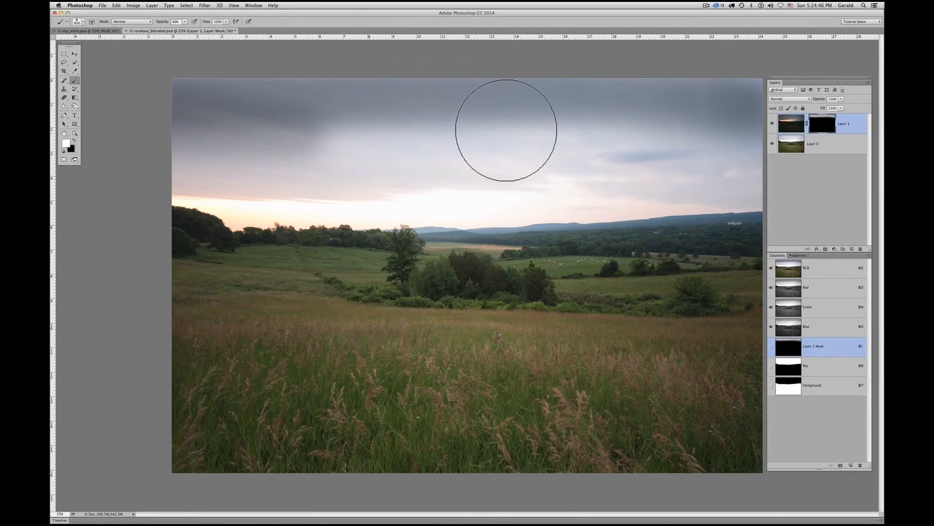
drag(194, 146, 627, 149)
drag(224, 173, 734, 125)
mouse_move(399, 145)
mouse_down()
mouse_move(661, 119)
mouse_move(755, 125)
mouse_up()
drag(384, 177, 538, 177)
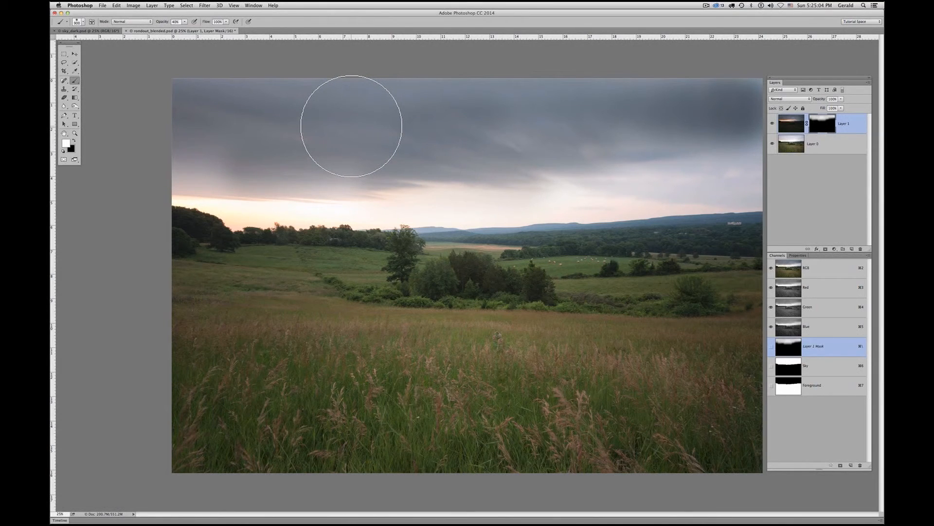
mouse_move(378, 167)
mouse_down()
mouse_move(421, 182)
mouse_move(373, 185)
mouse_move(426, 168)
mouse_move(424, 145)
mouse_move(357, 127)
mouse_move(331, 99)
mouse_move(671, 108)
mouse_move(702, 127)
mouse_move(580, 165)
mouse_move(449, 155)
mouse_up()
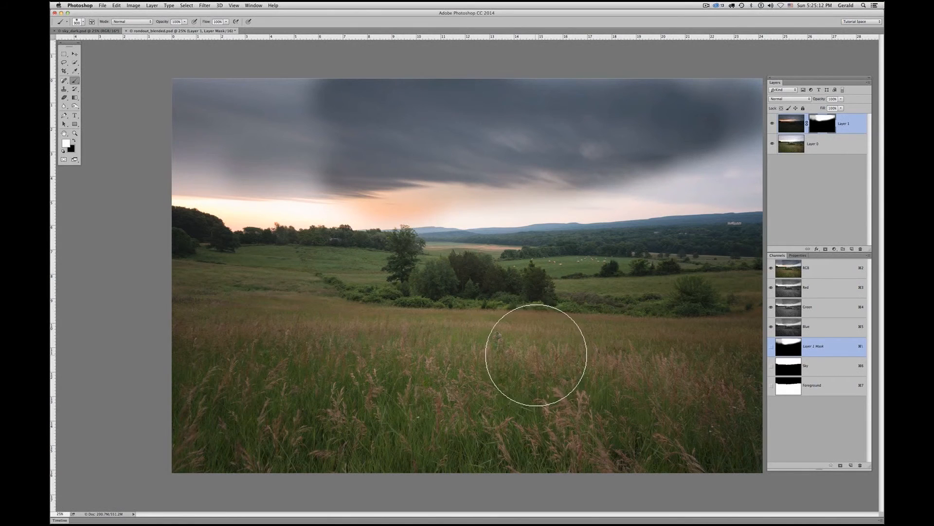
mouse_move(519, 278)
mouse_down()
mouse_move(534, 253)
mouse_move(584, 228)
mouse_move(620, 232)
mouse_move(648, 272)
mouse_move(695, 257)
mouse_move(732, 257)
mouse_up()
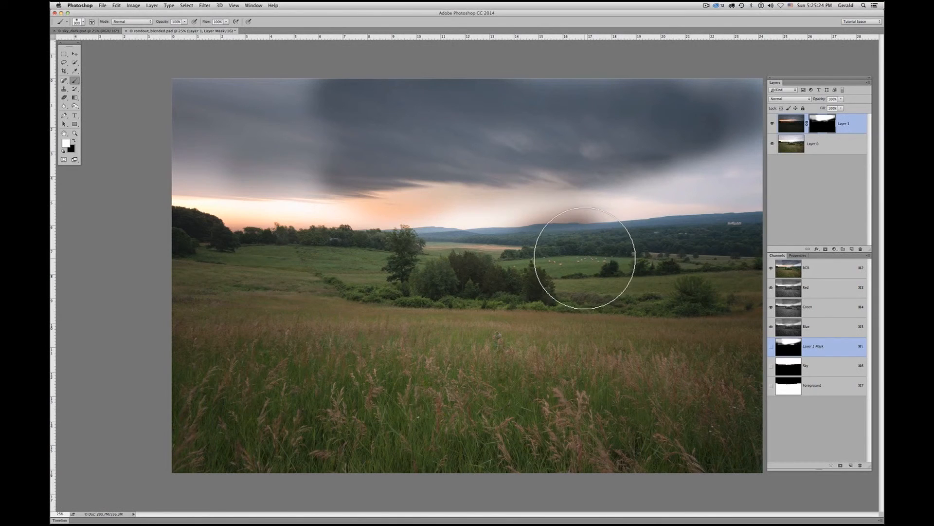
- Show the sky selection's outline again, view the Sky channel on its own, and return to Layer 1's image
super+click(822, 122)
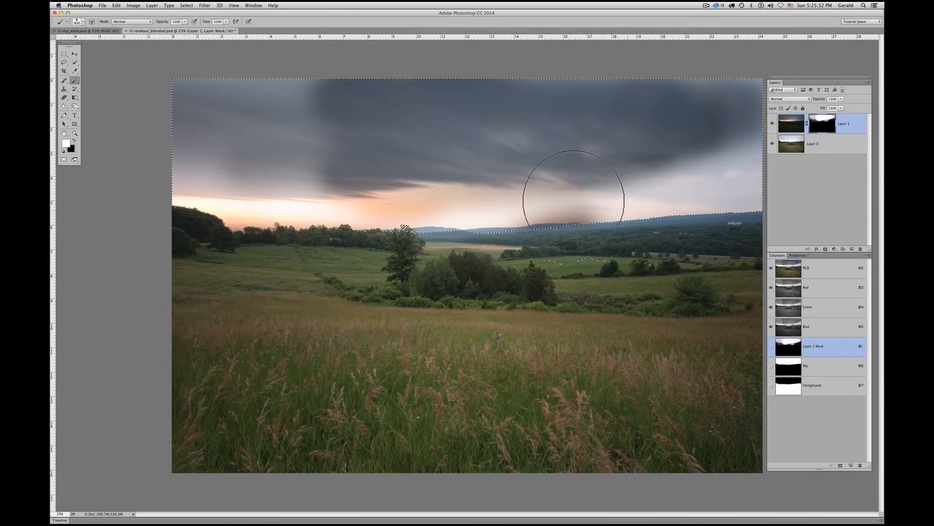
click(818, 365)
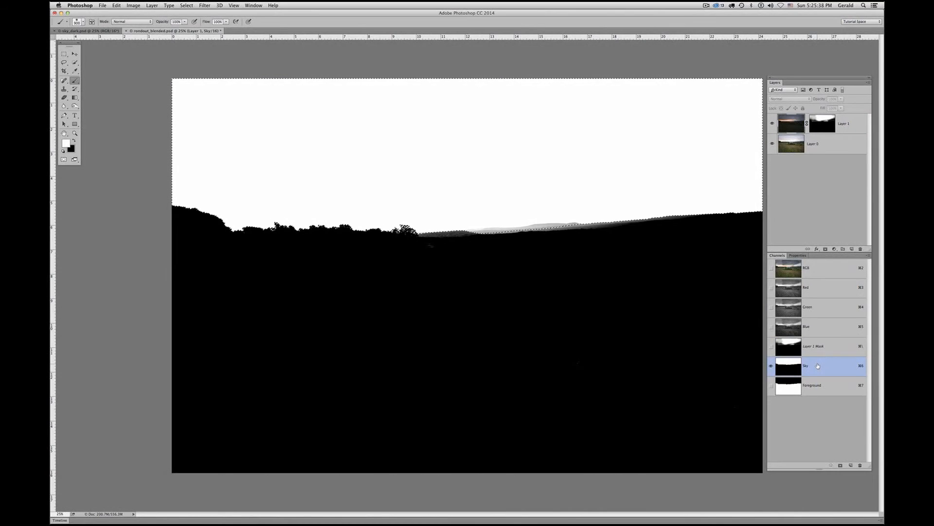
click(800, 121)
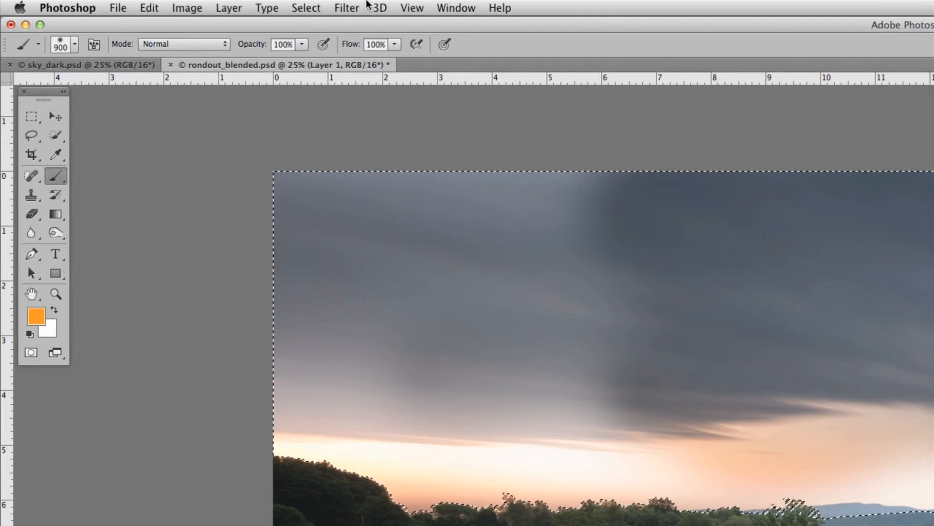
- Show the History and revert the document to the last Load Selection state, before the brush strokes
click(251, 4)
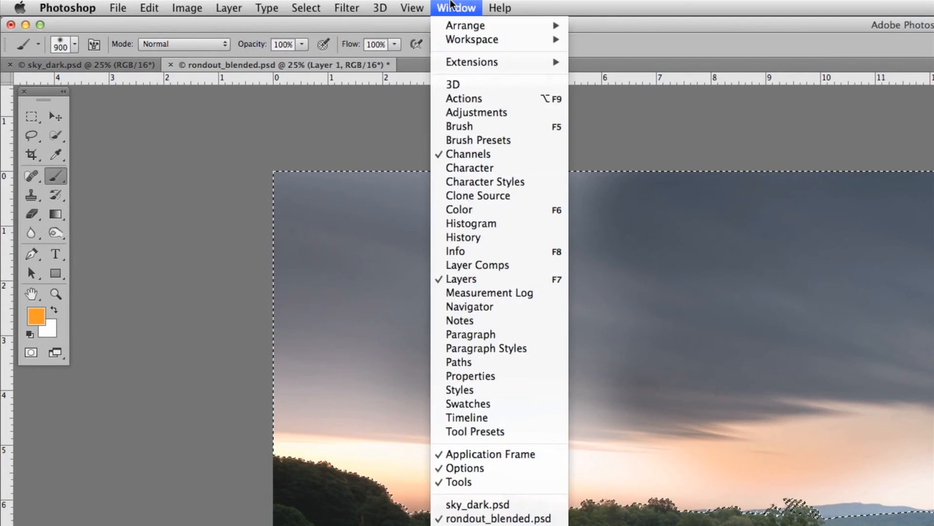
click(489, 237)
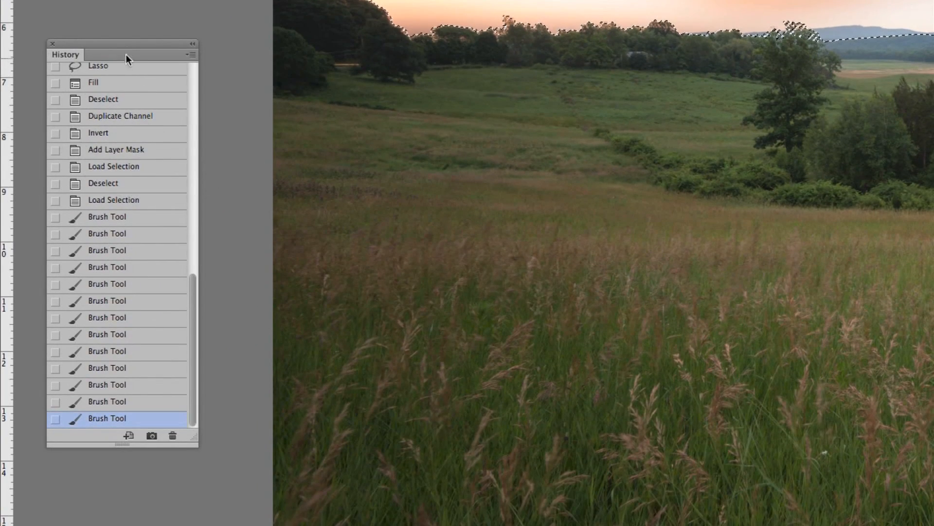
drag(128, 459, 142, 330)
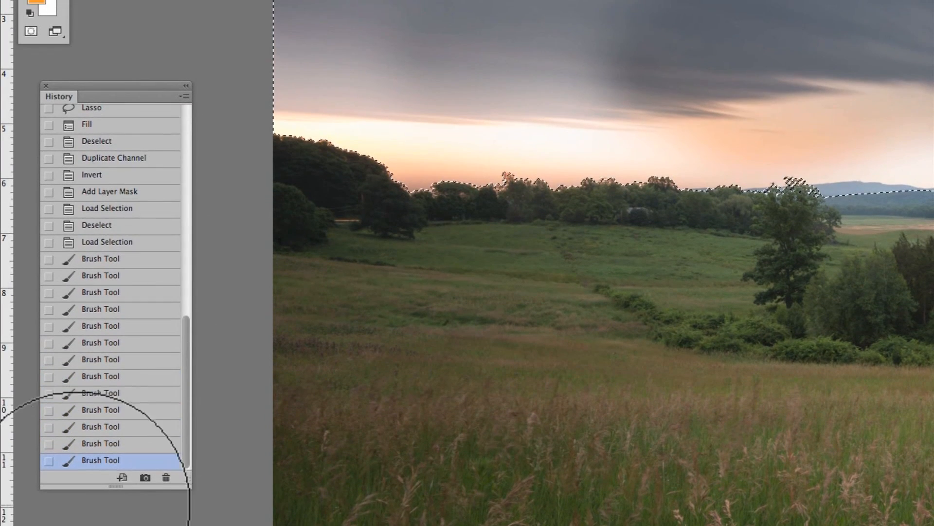
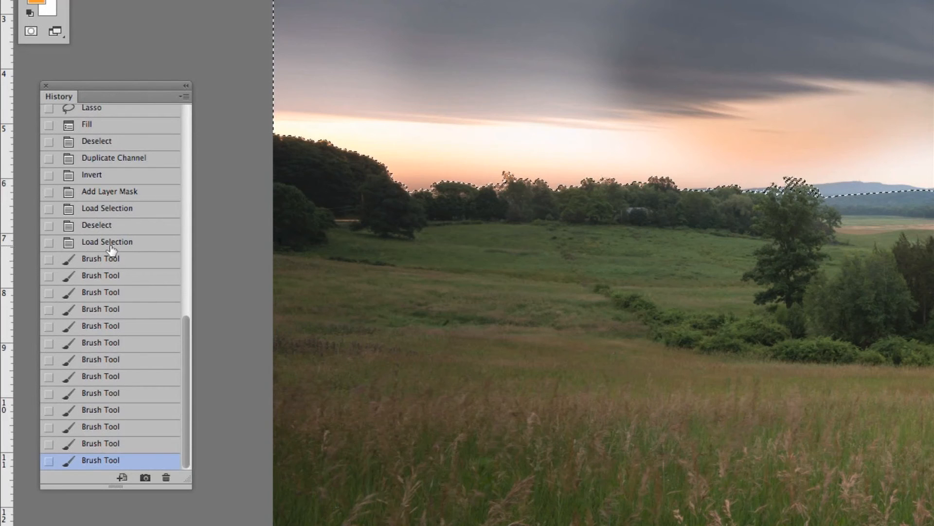
click(110, 246)
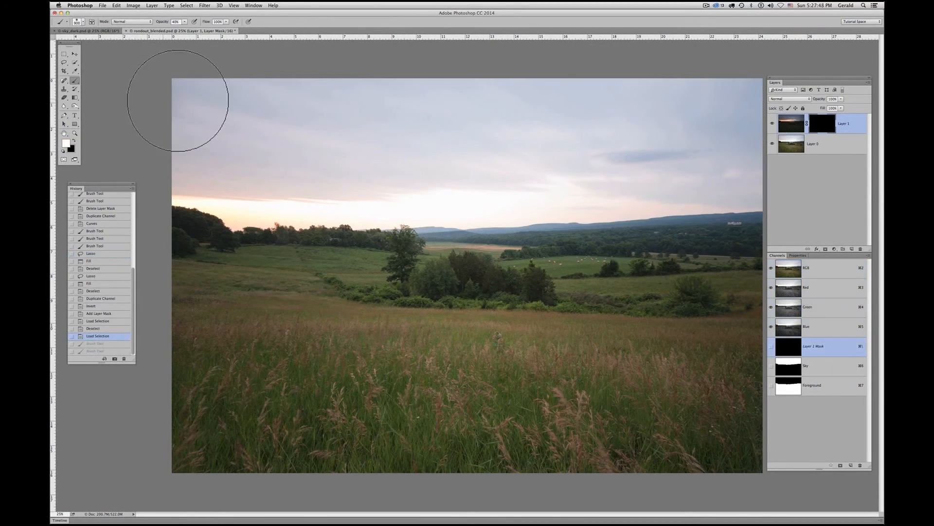
- Paint white on Layer 1's mask in broad strokes across the upper sky to bring in the dark clouds
mouse_move(180, 101)
mouse_down()
mouse_move(416, 104)
mouse_move(564, 95)
mouse_up()
drag(252, 111, 745, 94)
mouse_move(221, 103)
mouse_down()
mouse_move(181, 105)
mouse_move(274, 122)
mouse_move(130, 125)
mouse_move(412, 141)
mouse_move(188, 168)
mouse_move(399, 172)
mouse_move(598, 152)
mouse_move(768, 158)
mouse_move(626, 139)
mouse_move(501, 98)
mouse_move(134, 83)
mouse_move(740, 82)
mouse_move(613, 86)
mouse_move(713, 99)
mouse_move(497, 149)
mouse_move(335, 155)
mouse_move(626, 148)
mouse_move(328, 162)
mouse_move(587, 166)
mouse_move(428, 175)
mouse_move(635, 173)
mouse_move(700, 162)
mouse_move(163, 142)
mouse_up()
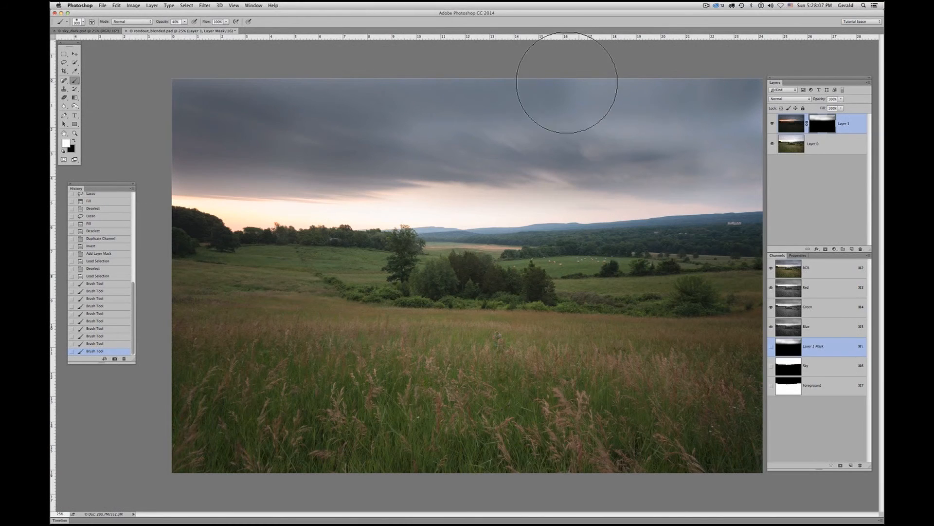
drag(568, 83, 156, 83)
drag(584, 100, 804, 109)
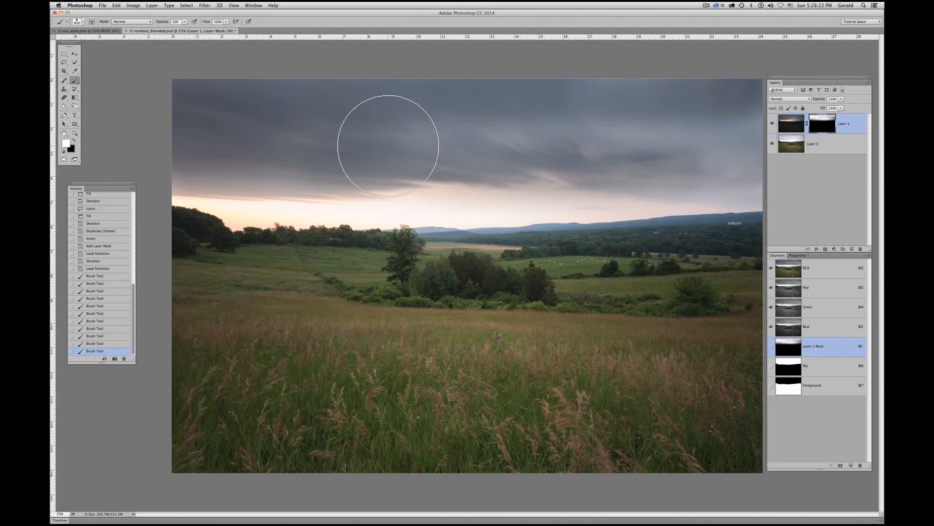
- Reduce the brush to size 300 and paint white along the horizon on Layer 1's mask at 10% opacity
key(bracketleft)
key(bracketleft)
key(bracketleft)
key(bracketleft)
key(bracketleft)
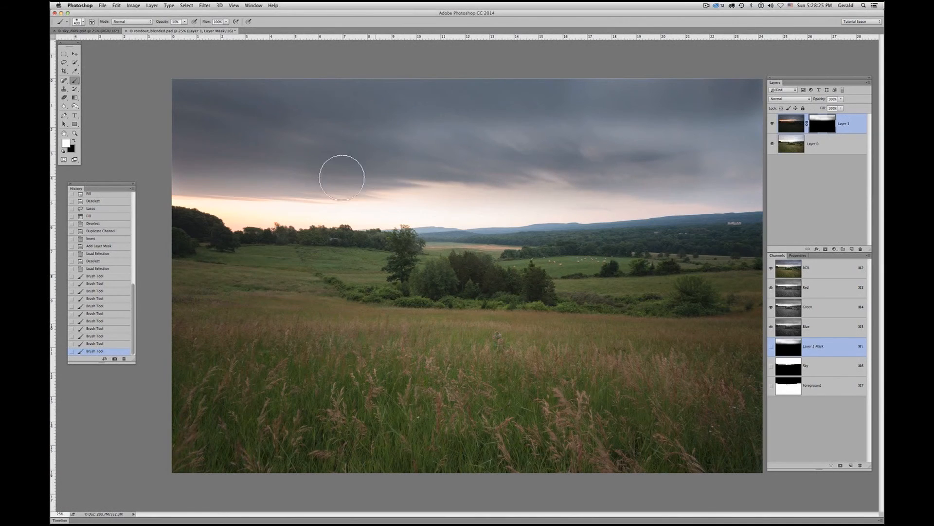
key(bracketleft)
drag(355, 225, 377, 231)
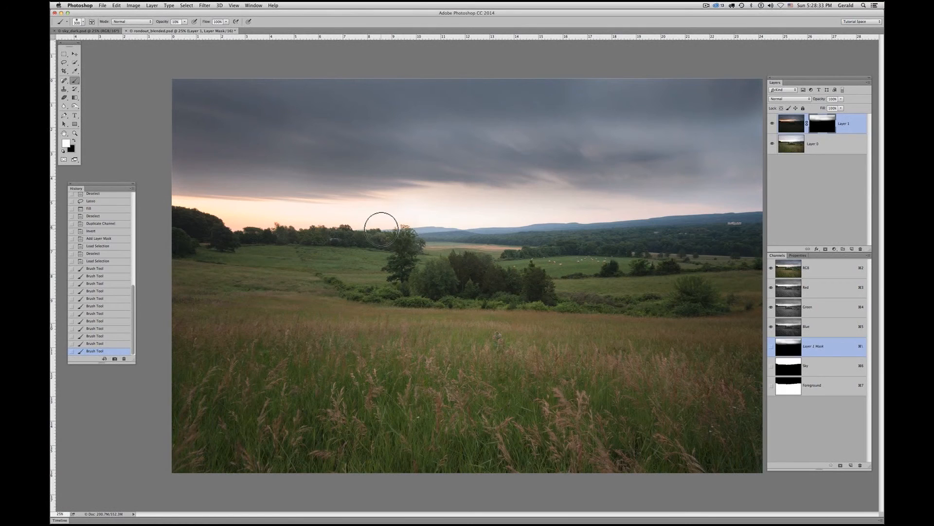
mouse_move(453, 219)
mouse_down()
mouse_move(479, 217)
mouse_move(435, 218)
mouse_move(507, 218)
mouse_up()
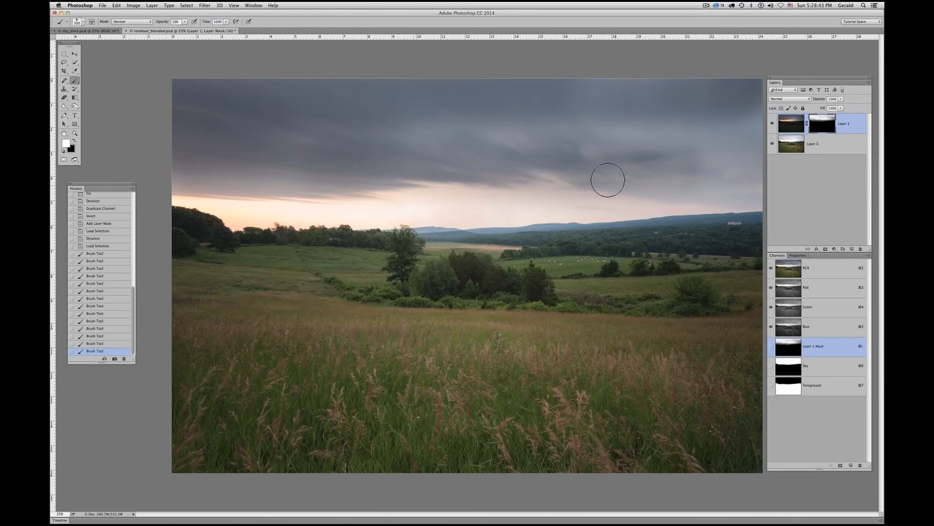
- Compare the image with and without the dark-sky exposure by hiding and showing Layer 1, and target the RGB composite
key(f)
key(f)
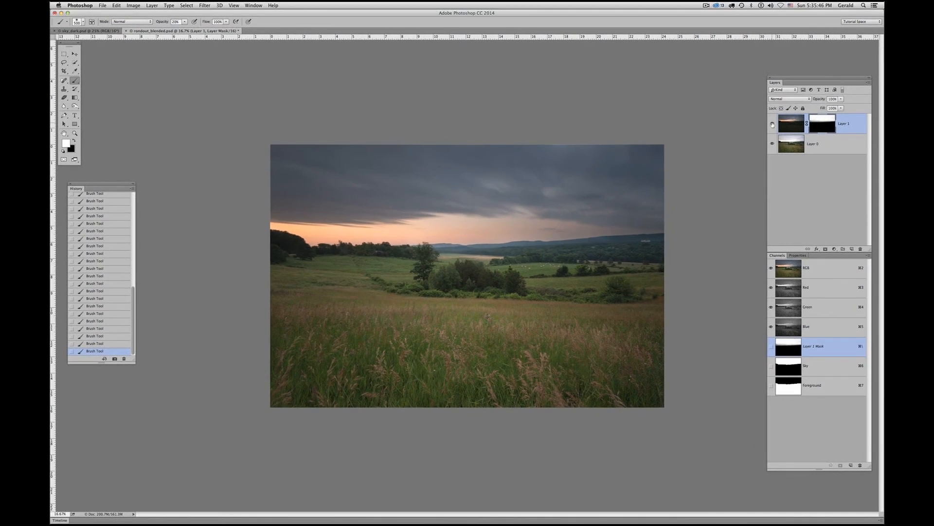
click(772, 125)
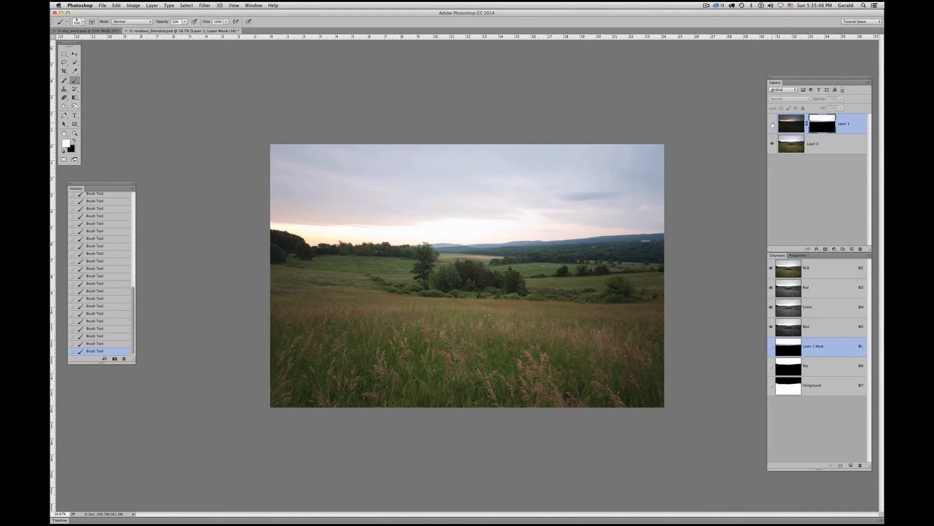
click(772, 125)
click(772, 124)
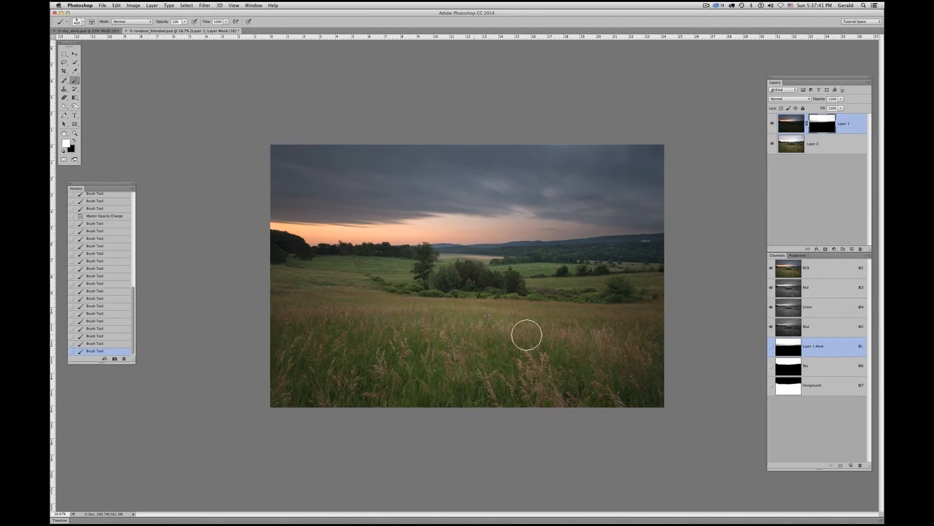
click(772, 123)
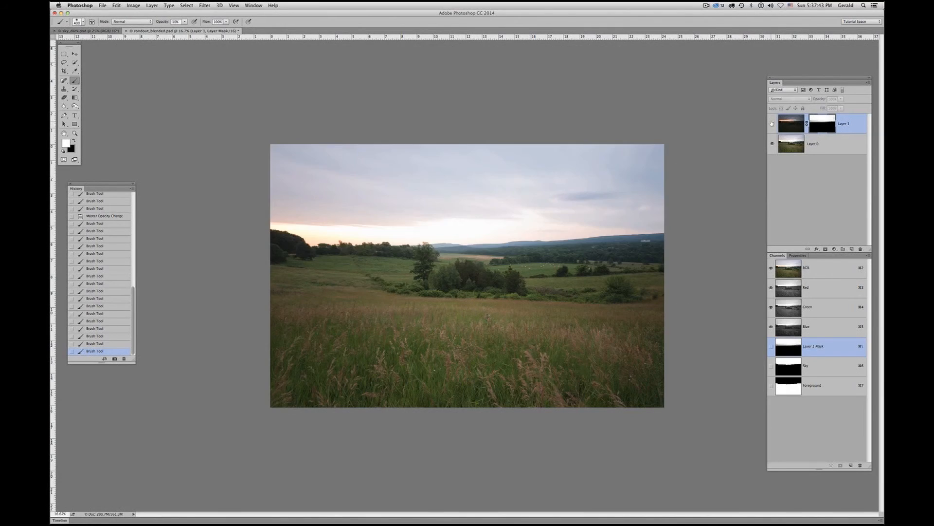
click(772, 123)
click(772, 124)
click(772, 124)
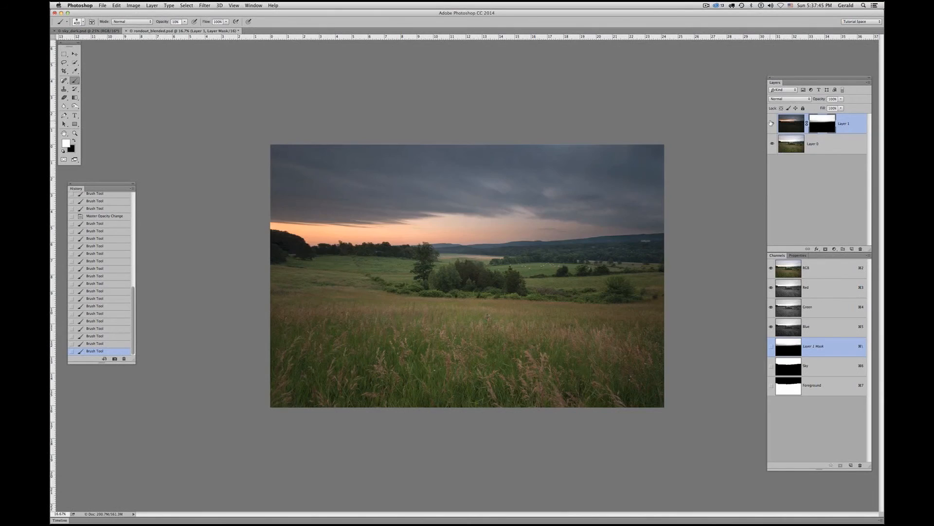
click(771, 123)
click(771, 123)
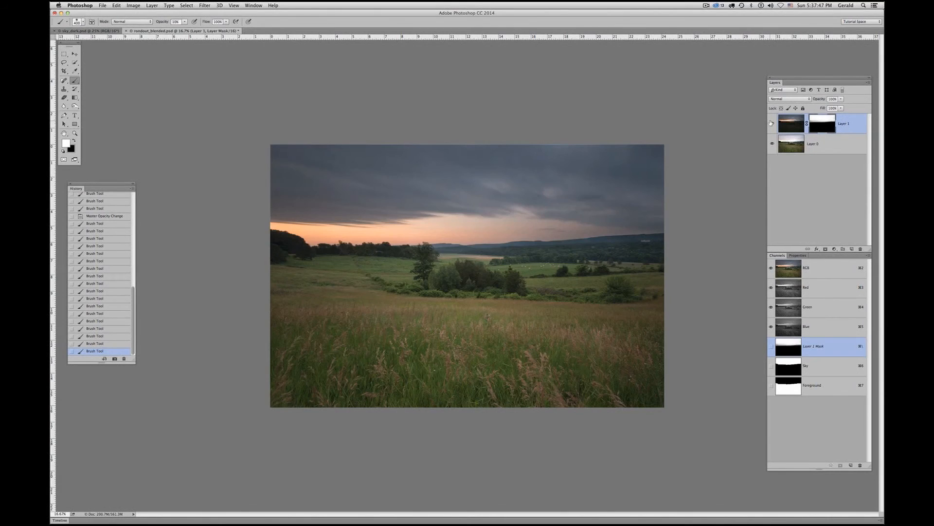
key(super+2)
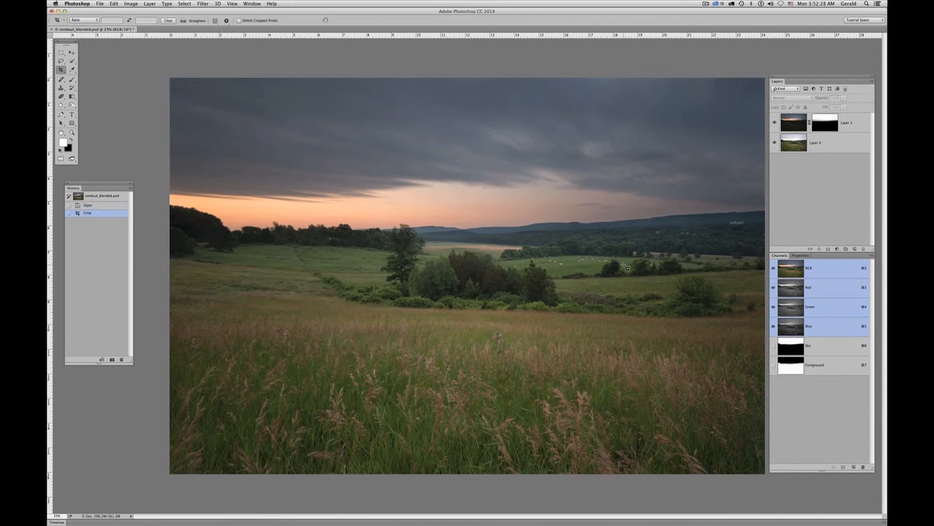
click(836, 144)
shift+click(845, 124)
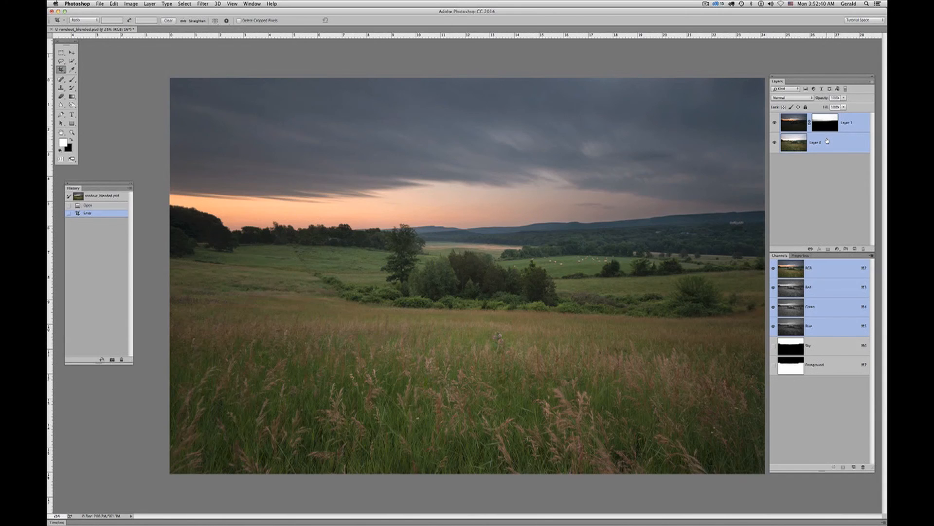
click(836, 191)
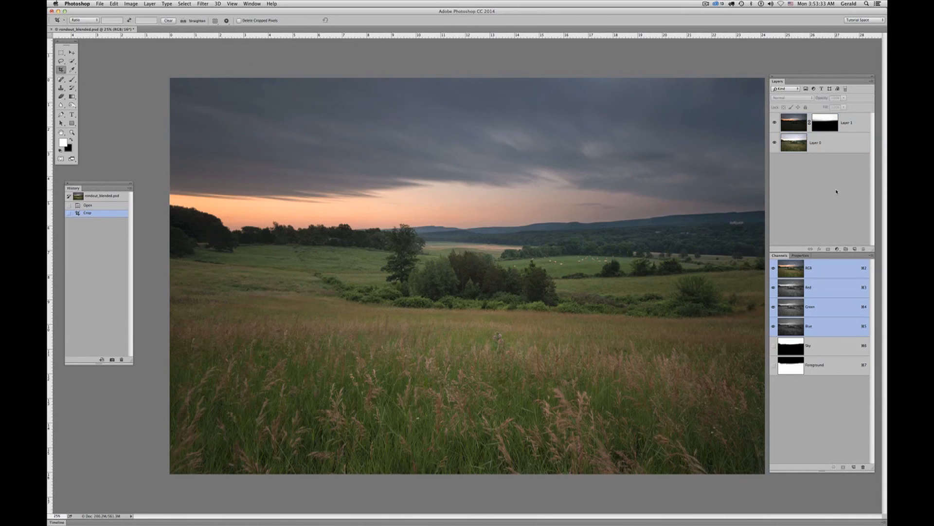
- Select Layer 0 and Layer 1 together and merge the visible image into a new layer, keeping both originals
click(849, 145)
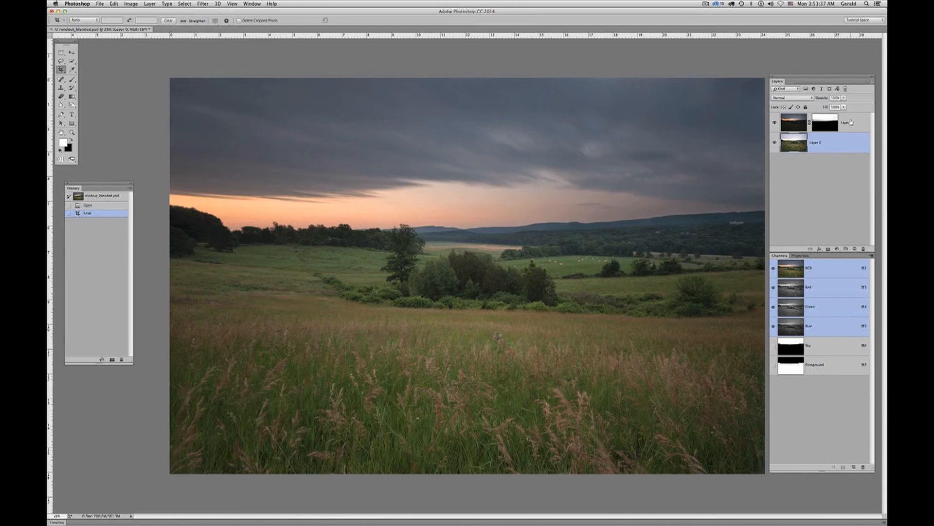
shift+click(848, 123)
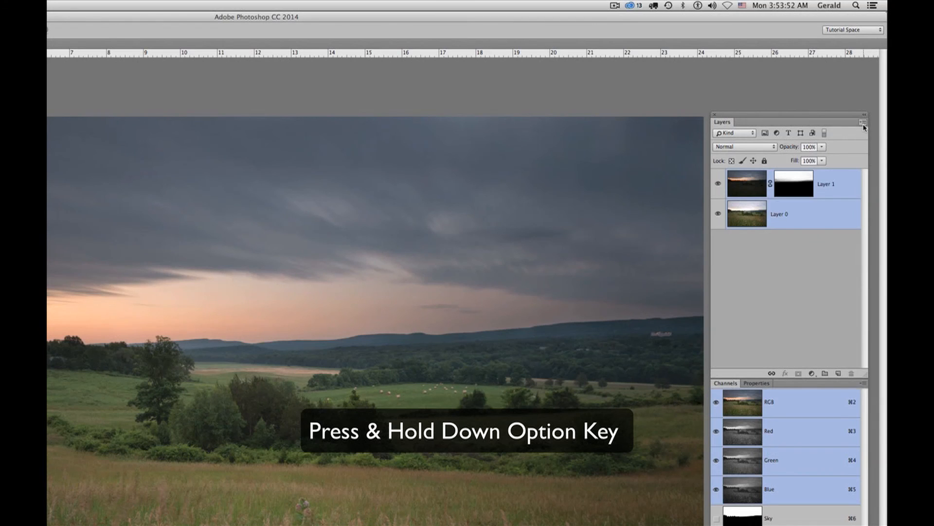
click(864, 122)
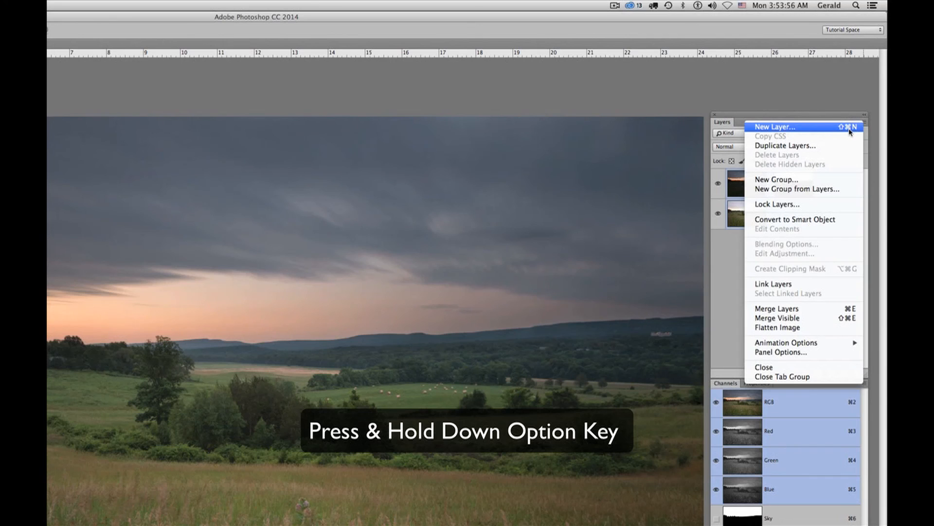
alt+click(832, 321)
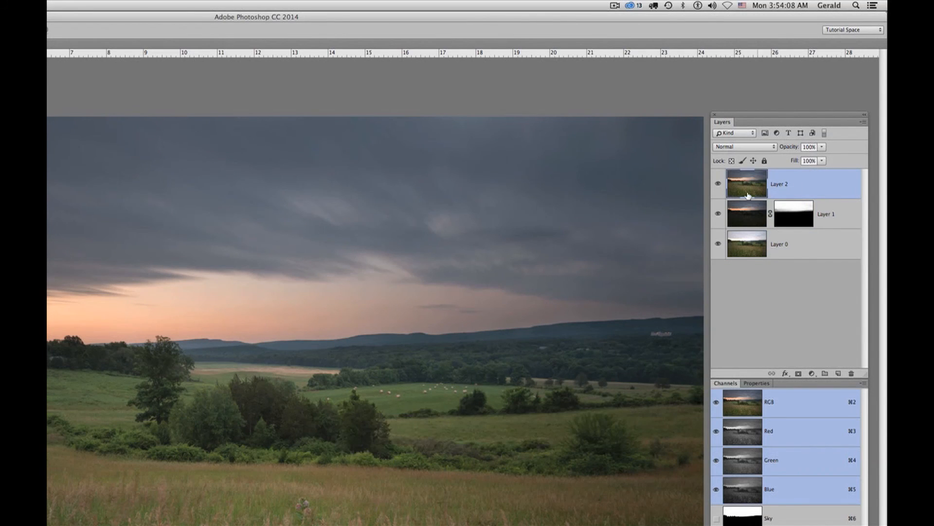
- Toggle the visibility of the source layers and the merged Layer 2, and delete Layer 2
click(863, 123)
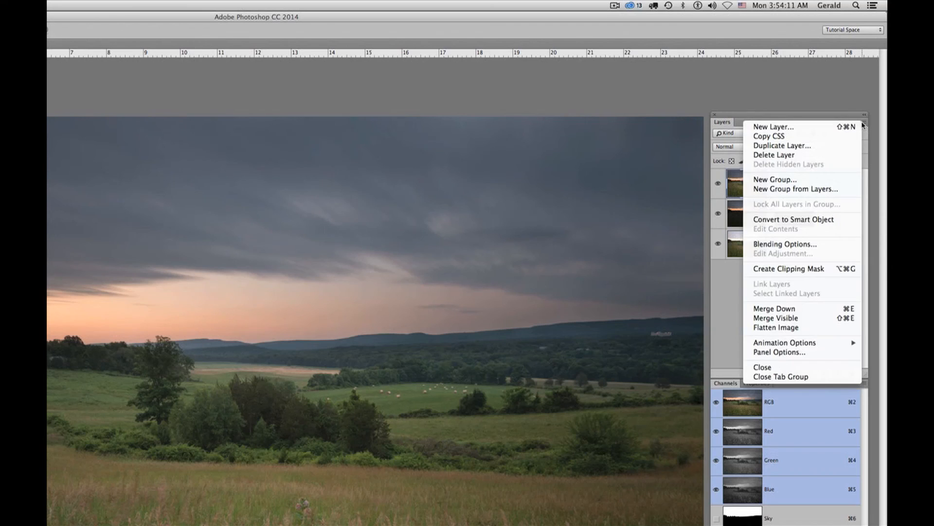
alt+click(829, 321)
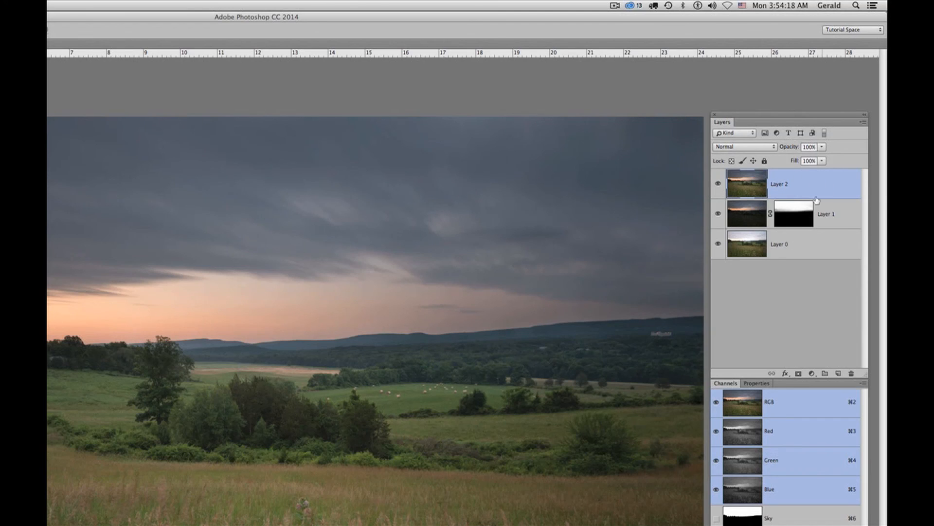
click(718, 215)
click(719, 244)
click(719, 184)
click(718, 183)
key(Delete)
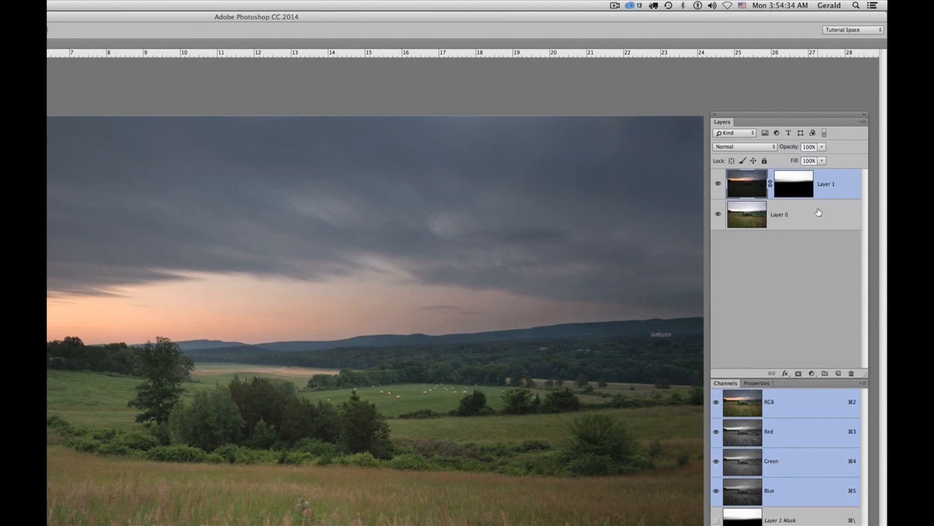
- Stamp Layer 1 and Layer 0 onto a new merged layer on top, and put the two originals into a group
shift+click(819, 214)
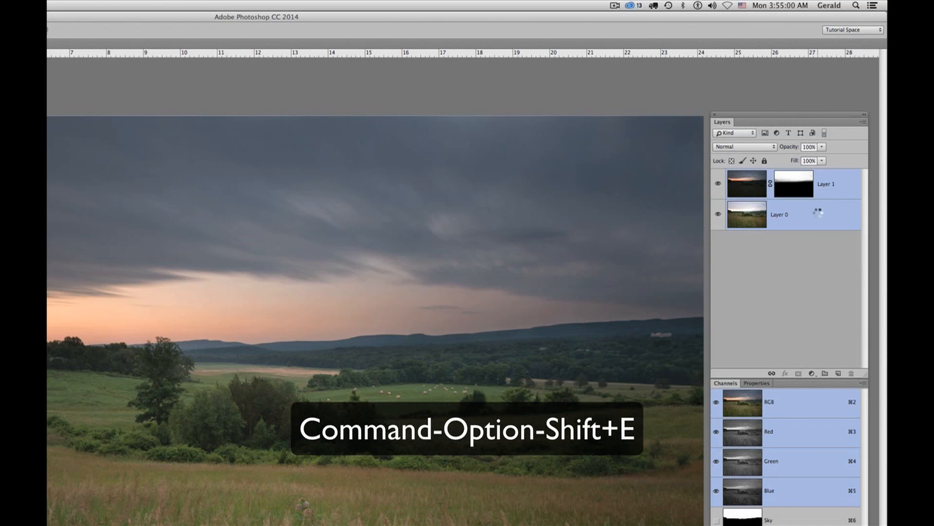
key(super+alt+shift+e)
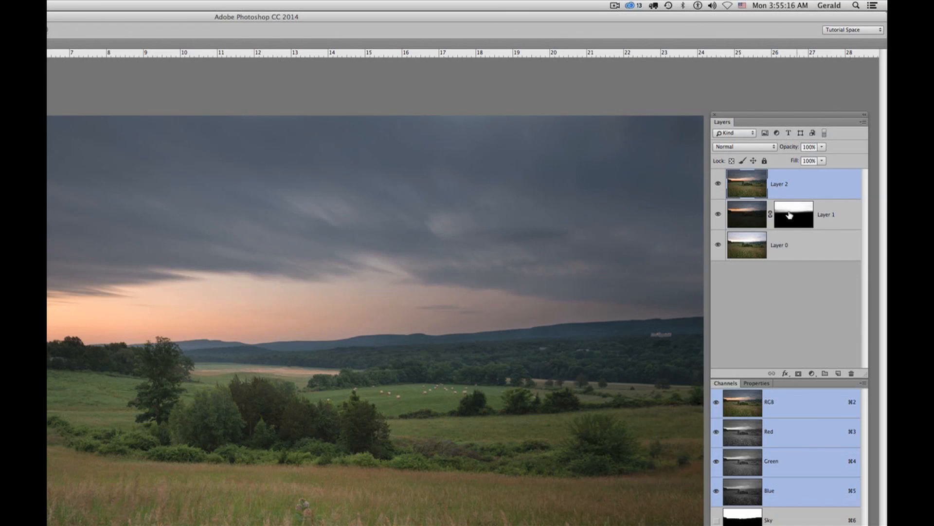
click(826, 246)
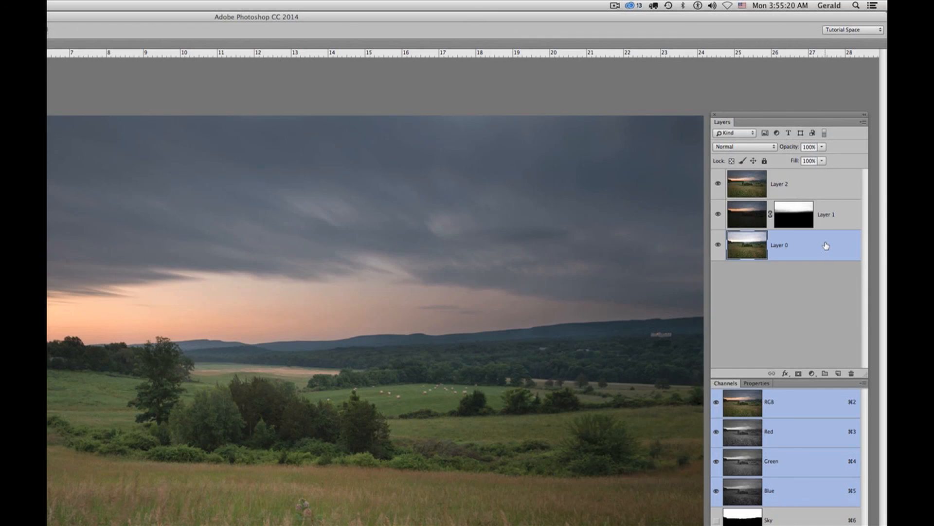
shift+click(835, 216)
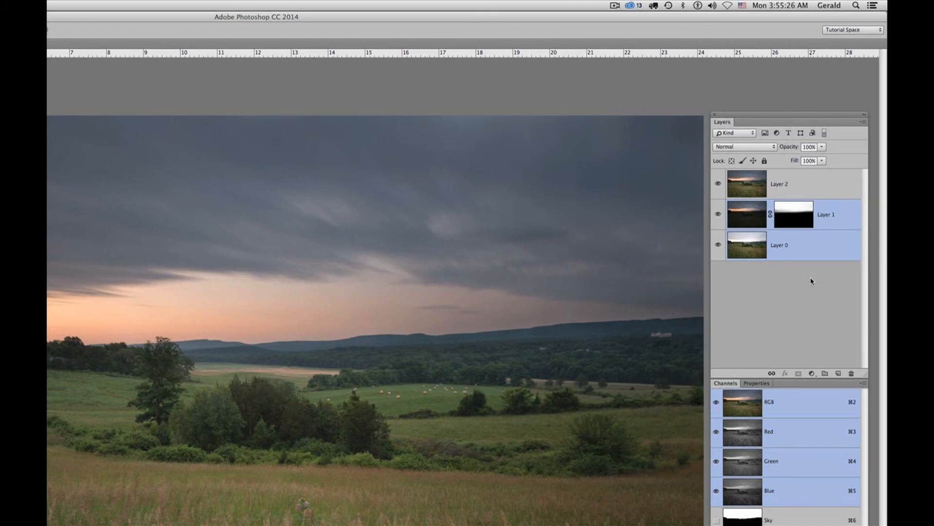
key(super+g)
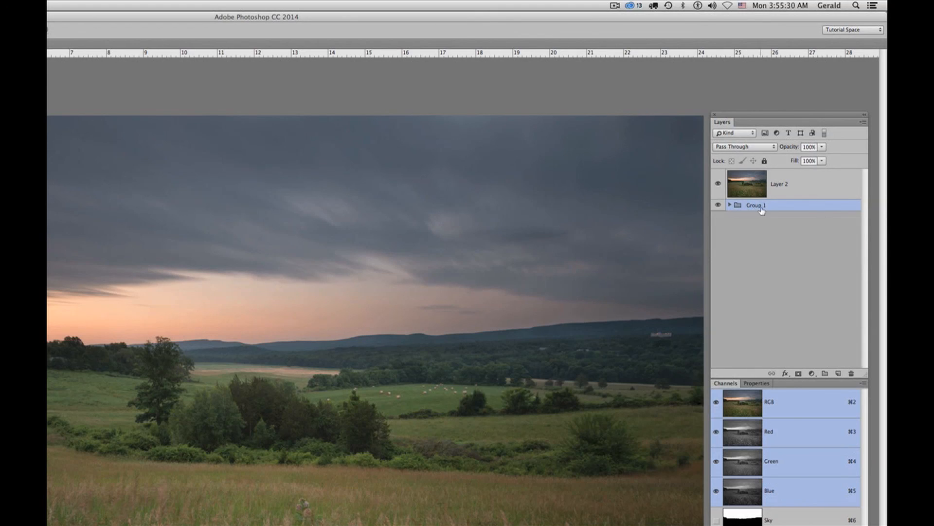
click(731, 205)
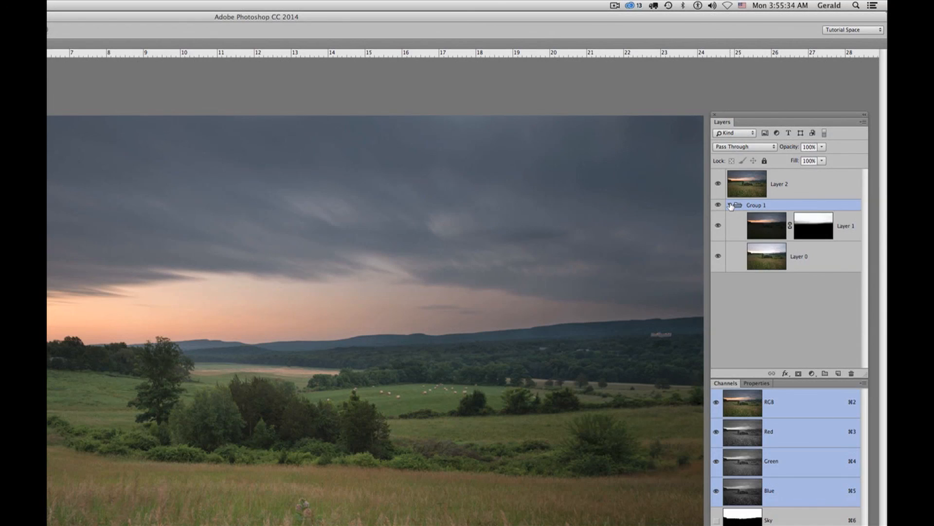
click(730, 205)
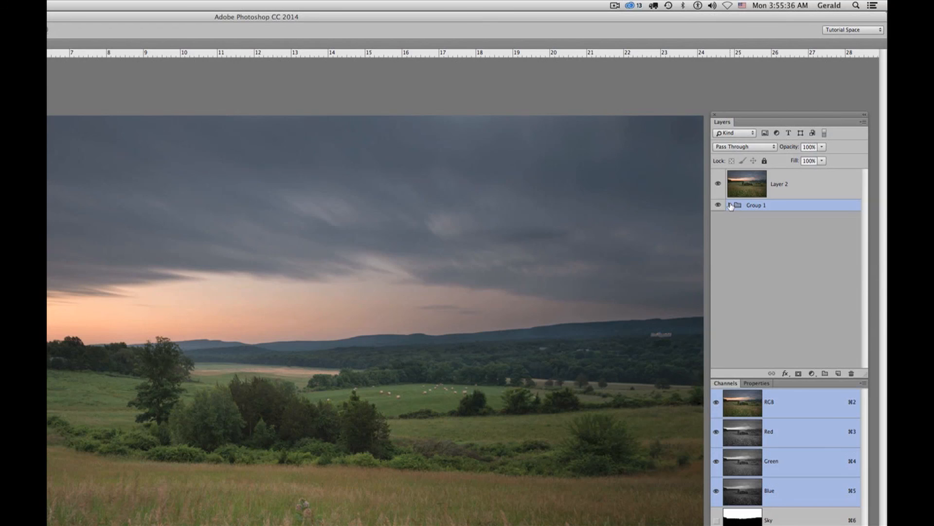
- Rename the group holding the two original exposure layers as Blend
click(832, 186)
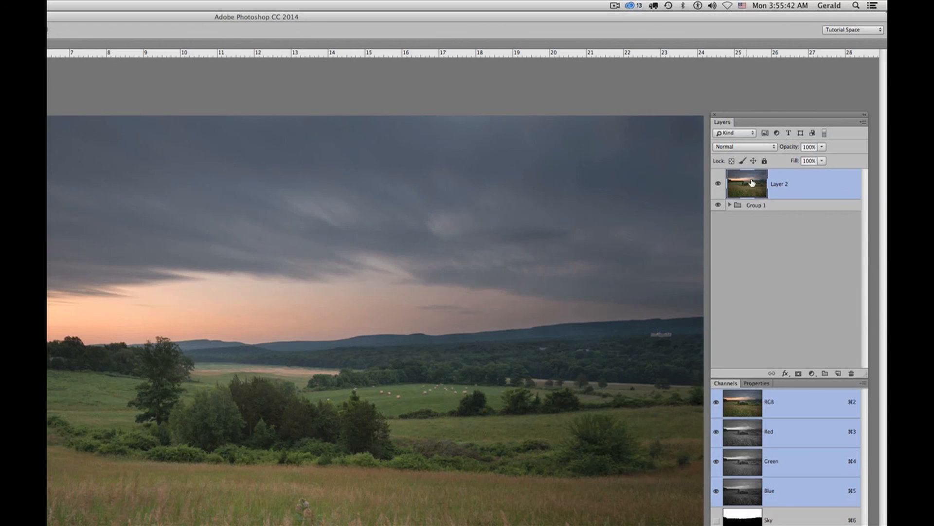
click(730, 205)
click(730, 205)
double_click(760, 207)
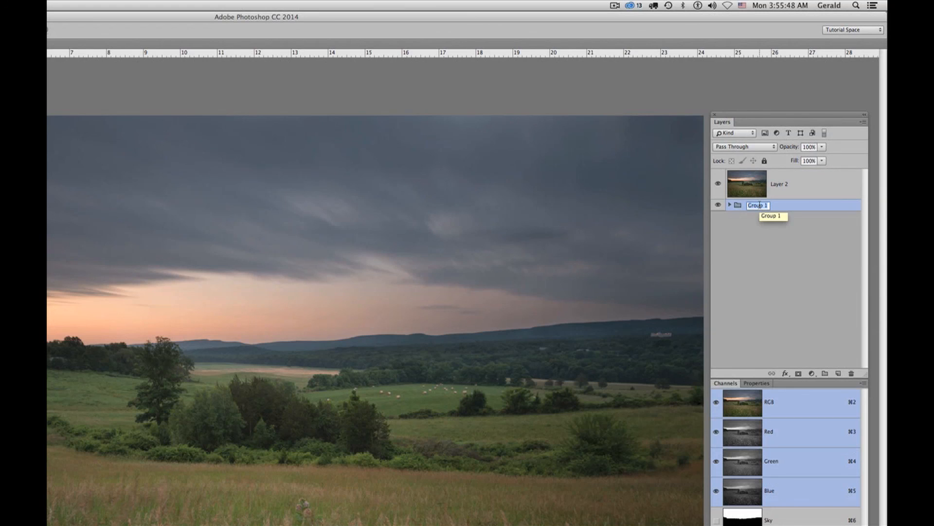
text(Blend)
click(781, 274)
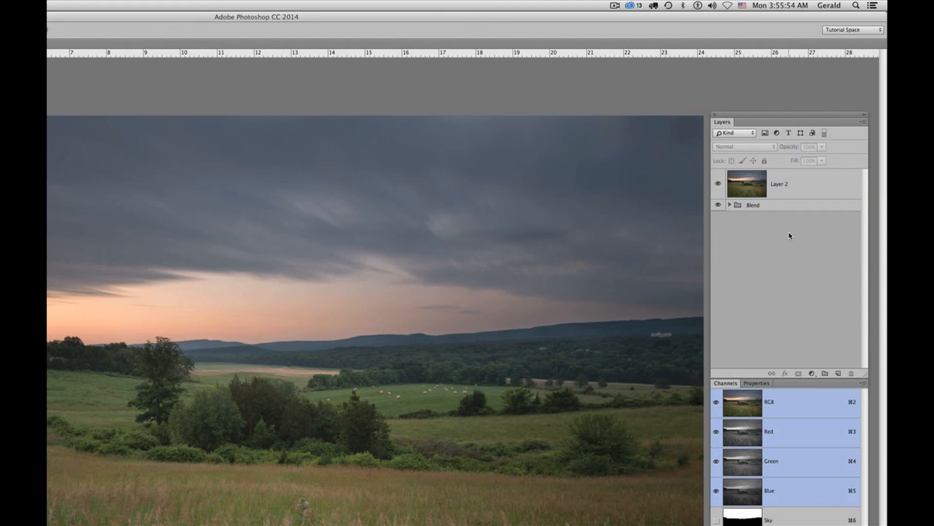
- Examine the Blend group by hiding and showing it and expanding it to inspect Layer 1, its mask and Layer 0
click(718, 205)
click(718, 205)
click(730, 205)
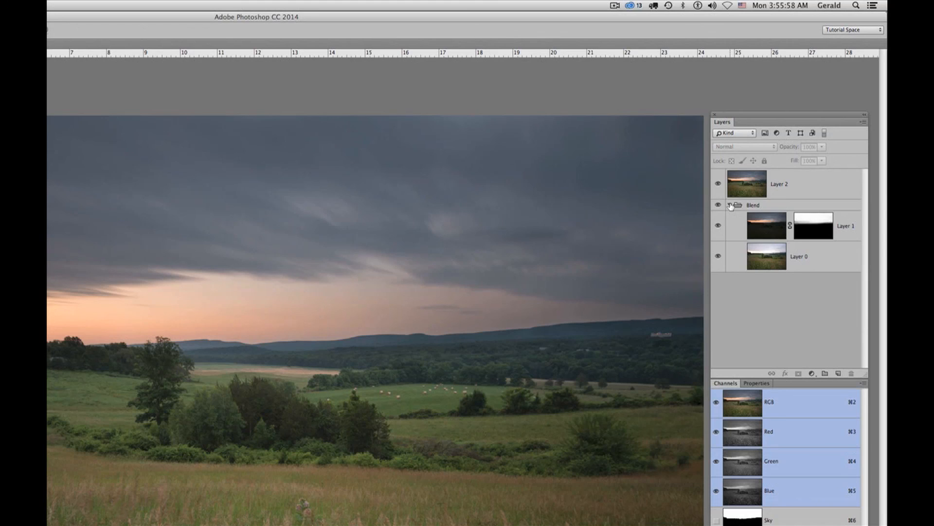
click(730, 204)
click(818, 229)
click(765, 254)
click(767, 232)
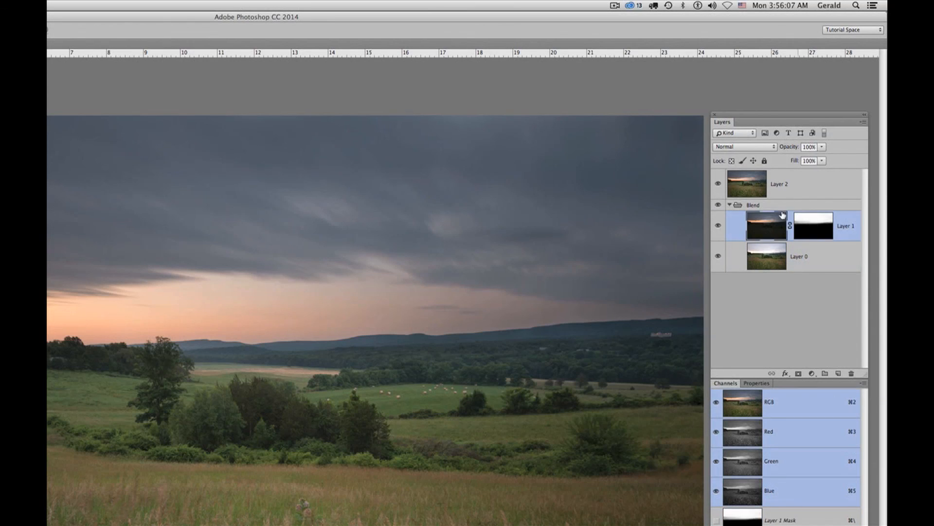
click(729, 205)
click(758, 227)
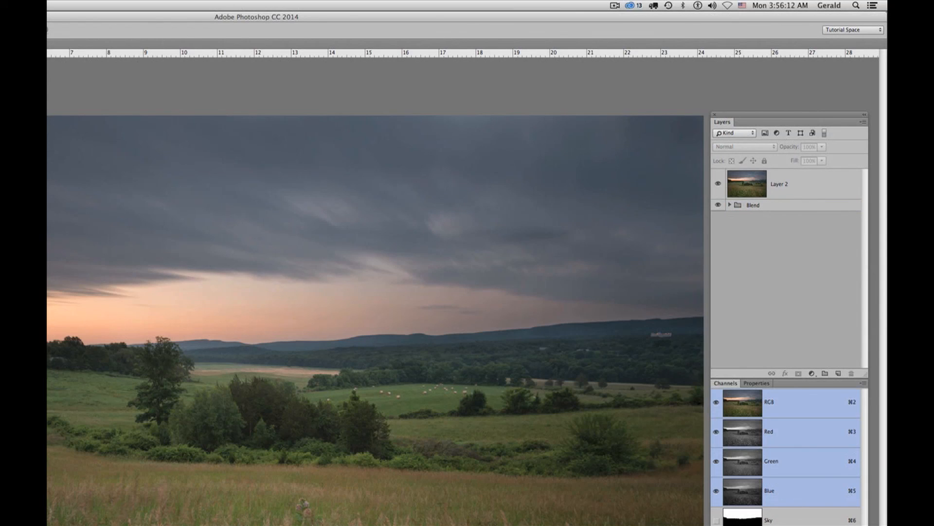
- Flatten the two-layer version of the blend, with only Layer 1 and Layer 0, into a single background layer
key(ctrl+Tab)
click(769, 282)
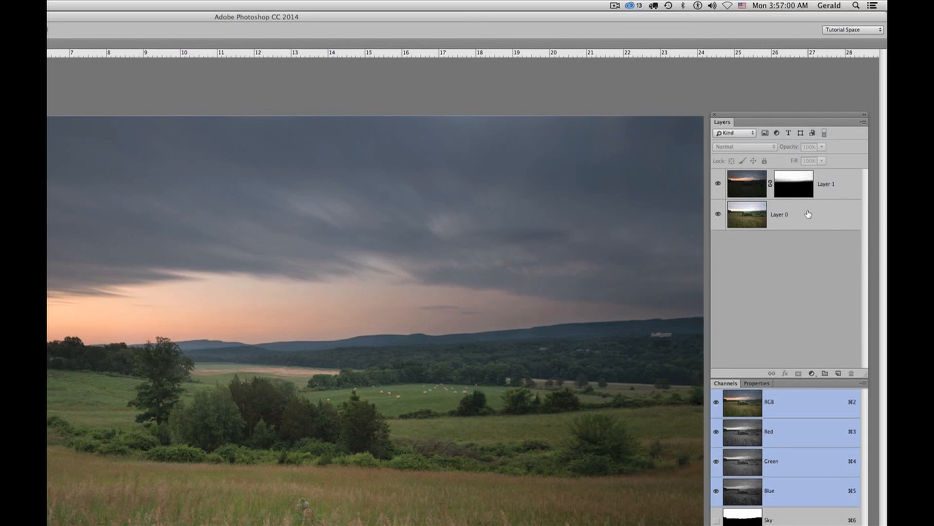
click(863, 123)
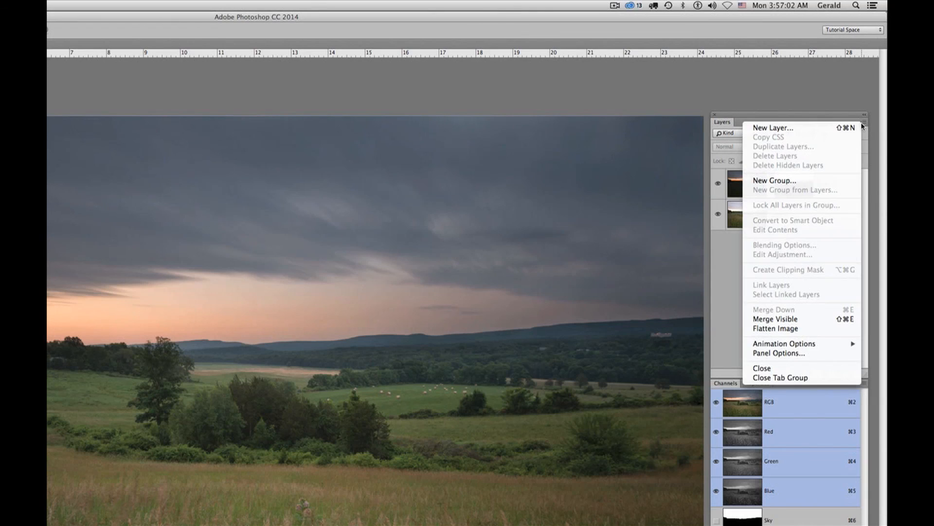
click(823, 329)
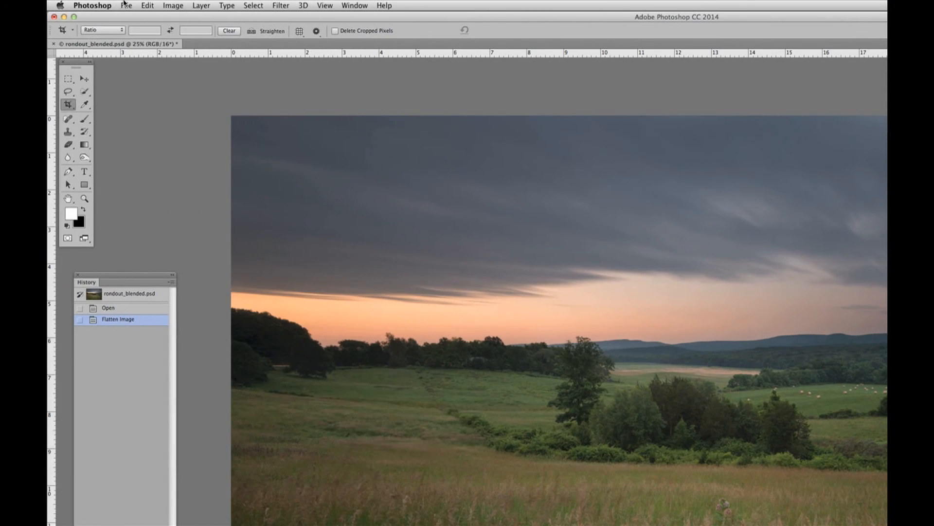
- Save the flattened image under the new name rondout_merged.psd in the sky_blend_excrcise folder
click(126, 5)
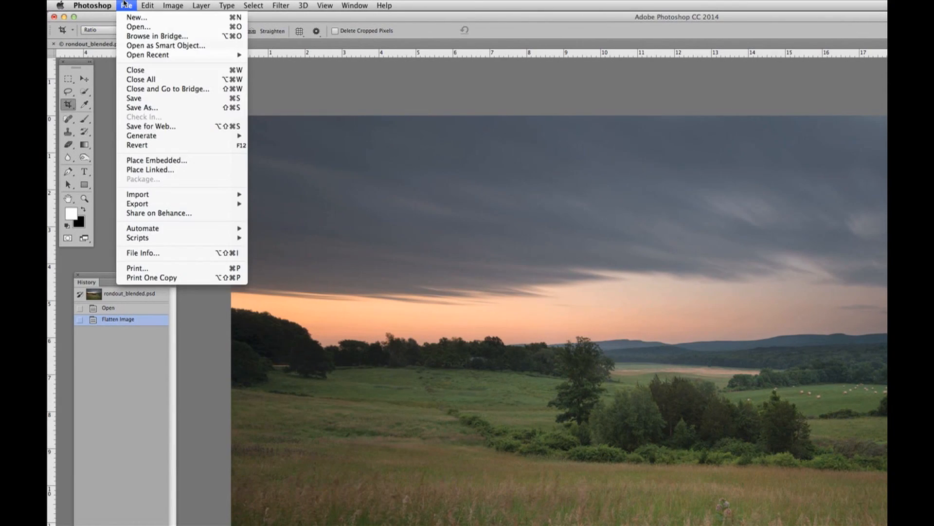
click(141, 108)
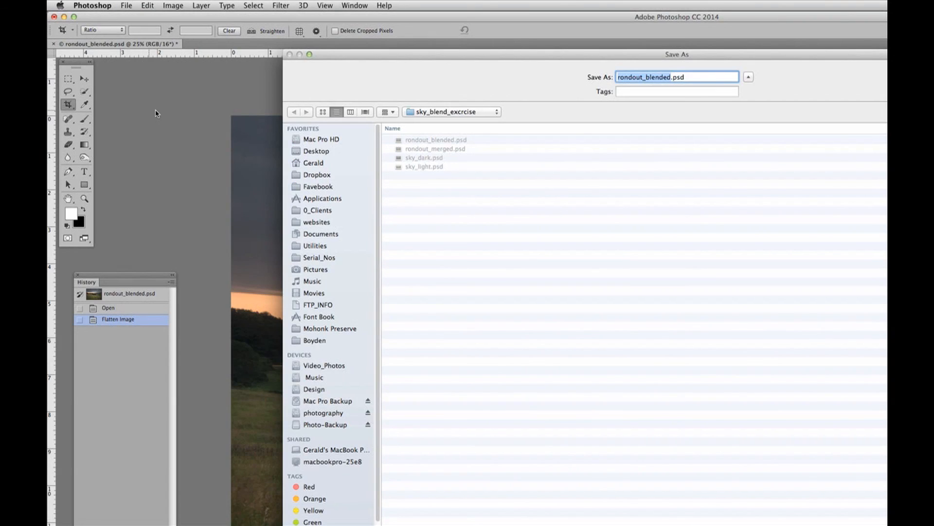
click(670, 77)
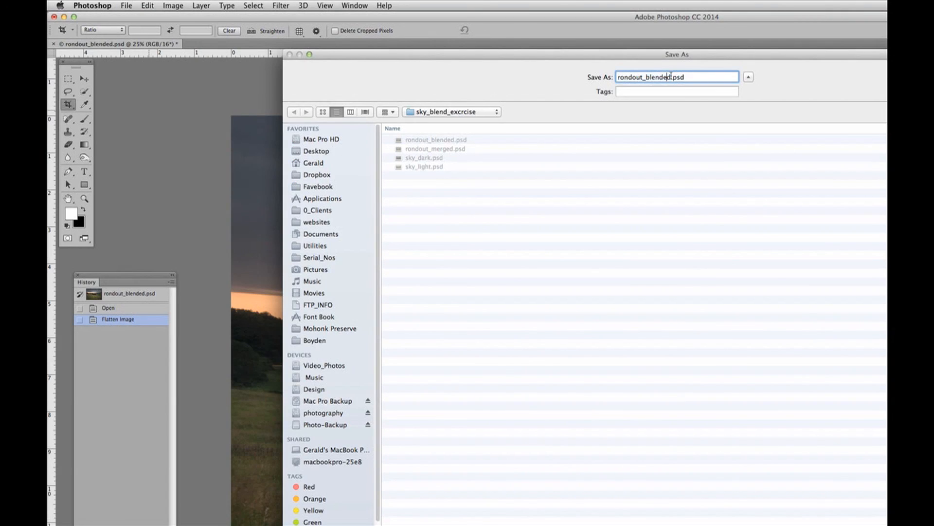
drag(671, 76, 647, 77)
text(merged)
key(Return)
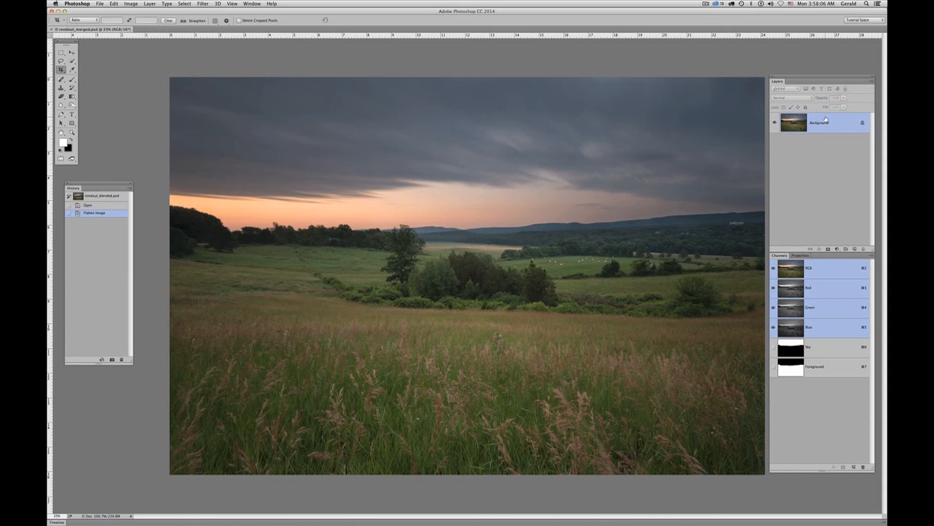
- View the Sky and Foreground alpha channels and the Red and Blue color channels one at a time
click(799, 347)
click(791, 367)
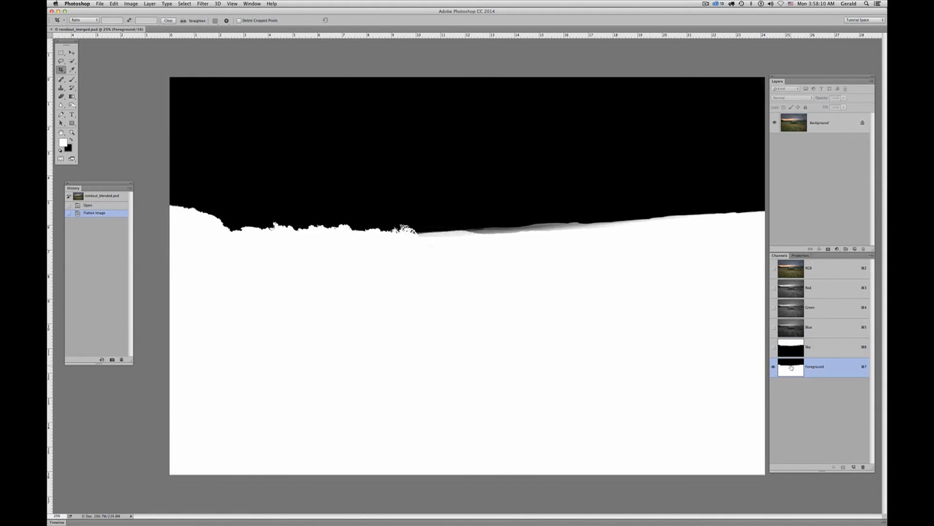
click(791, 328)
key(super+3)
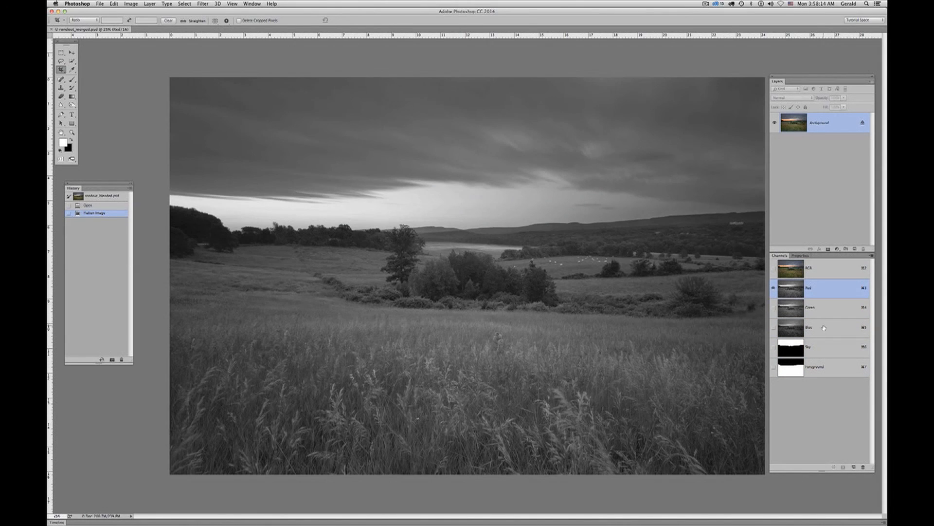
click(824, 327)
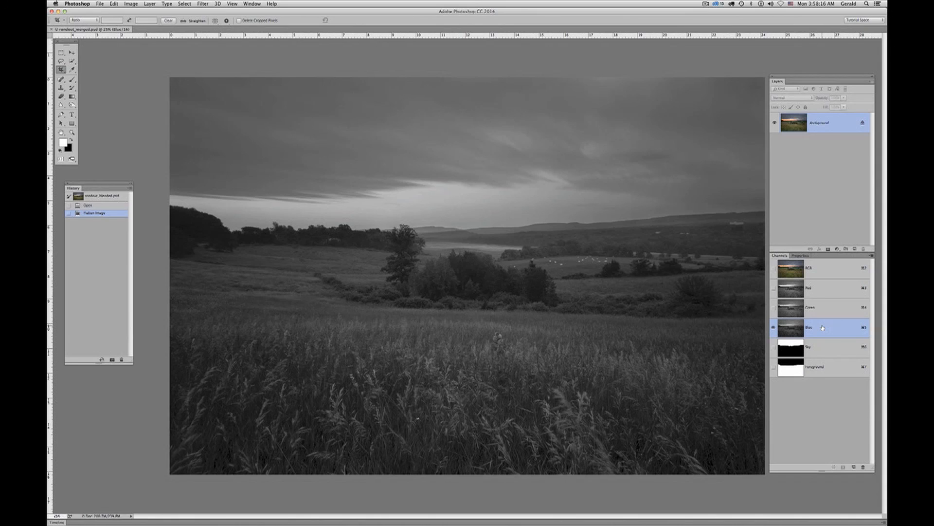